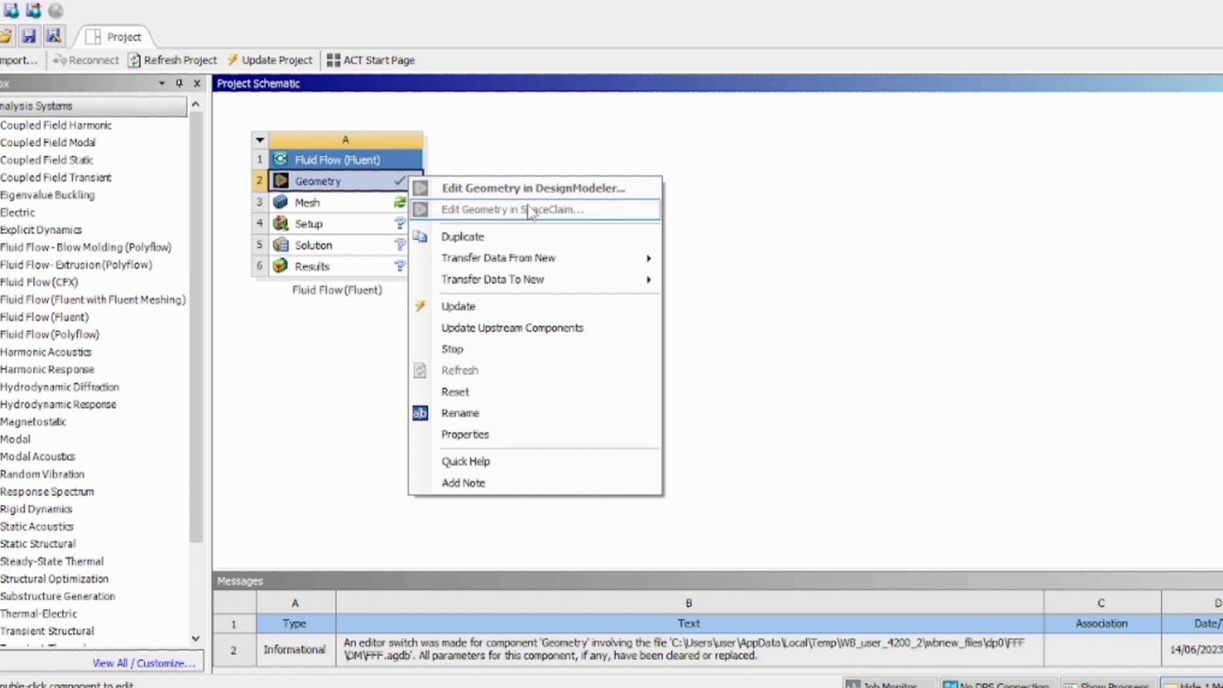
Switch to the SpaceClaim window that holds the duct geometry
{"action": "left_click", "coordinate": [892, 166]}
{"action": "mouse_move", "coordinate": [744, 677]}
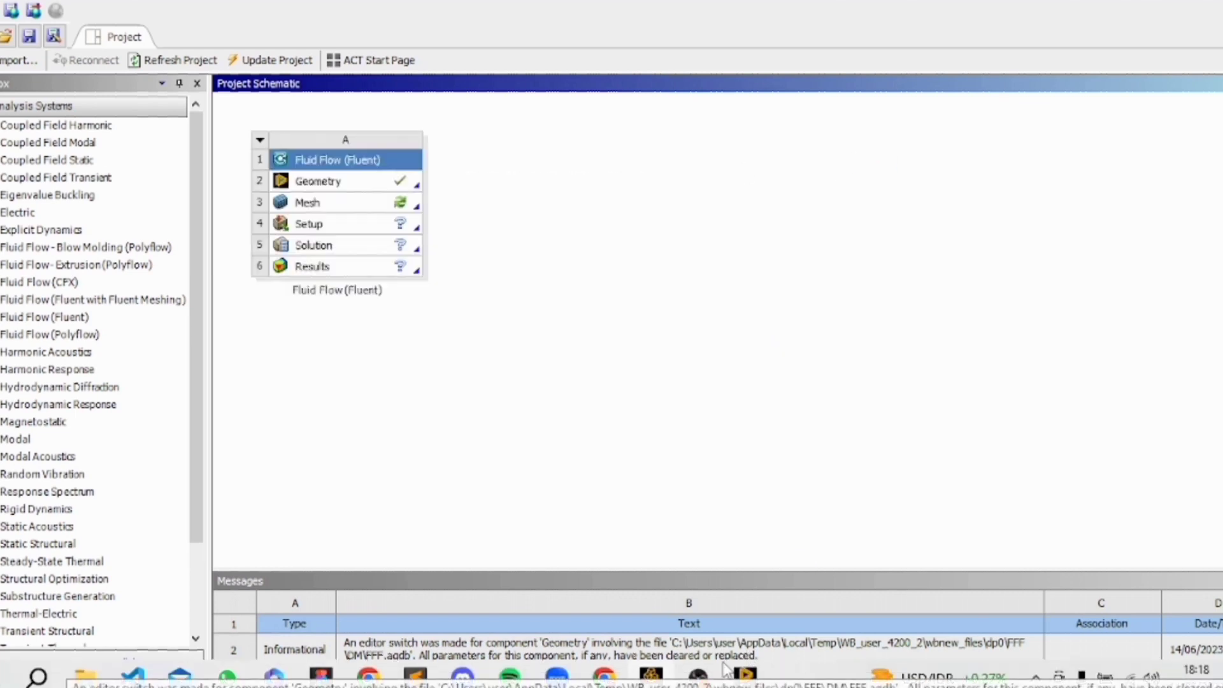
{"action": "left_click", "coordinate": [744, 676]}
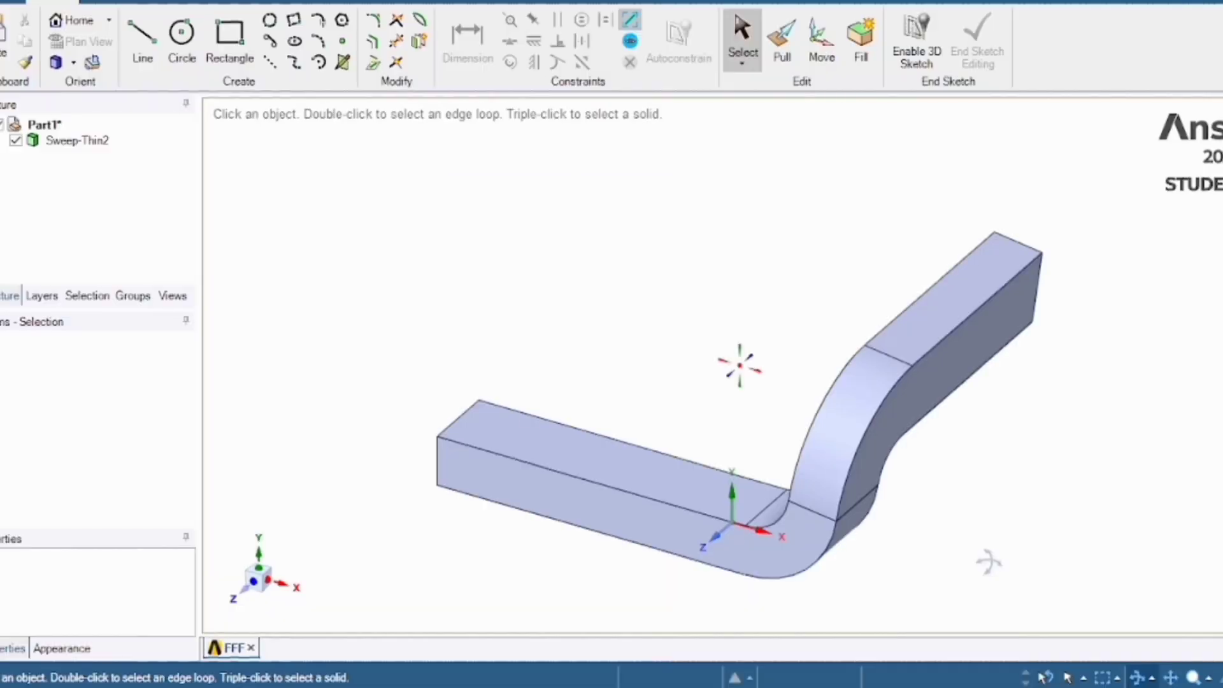
Extract the duct's internal fluid volume from the inner edge loops at its two open ends
{"action": "middle_click_drag", "start_coordinate": [989, 562], "coordinate": [991, 533]}
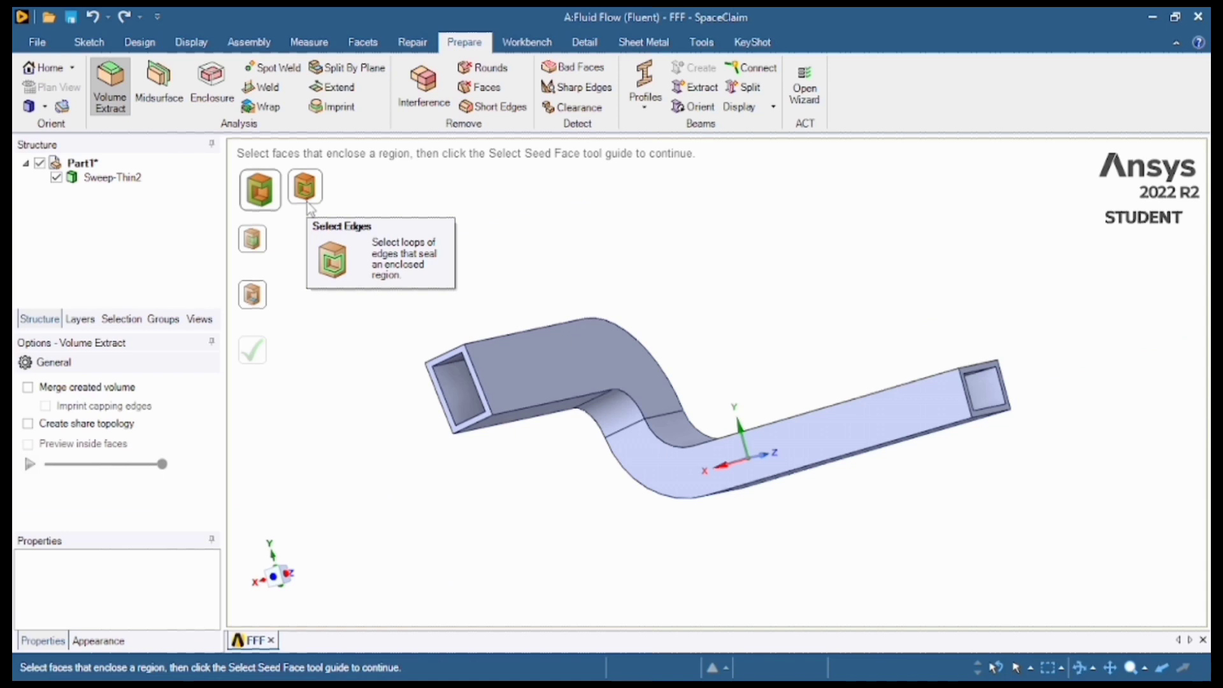
{"action": "left_click", "coordinate": [307, 201]}
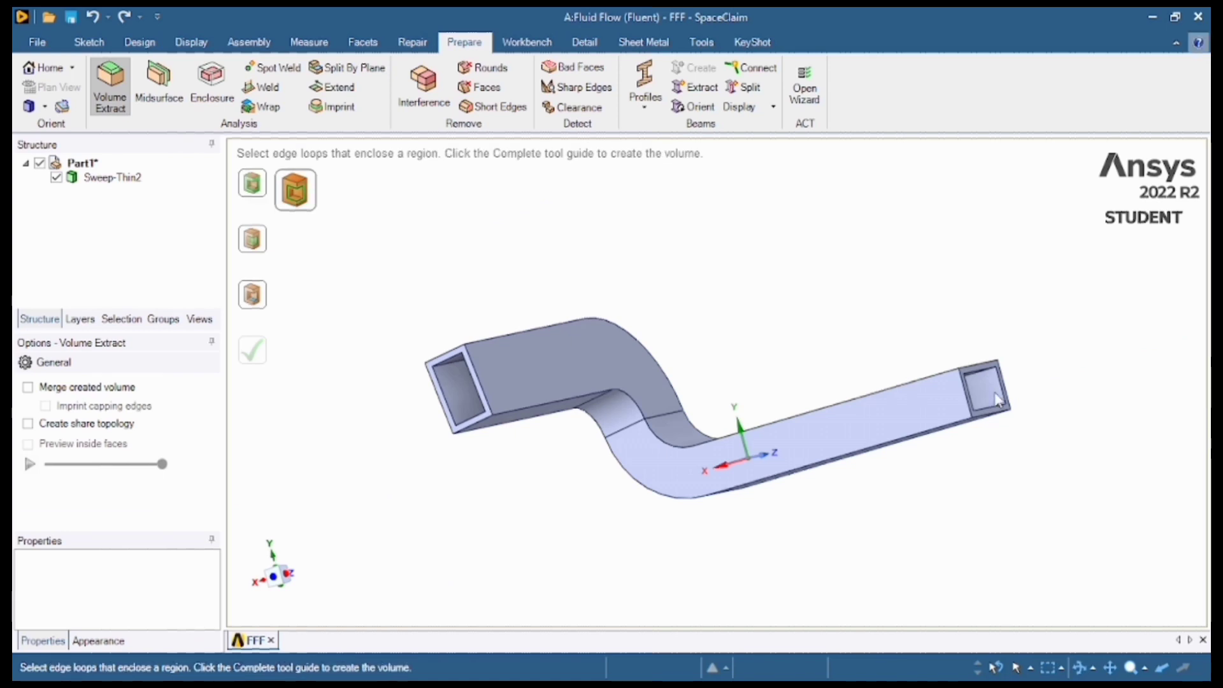
{"action": "left_click", "coordinate": [998, 400]}
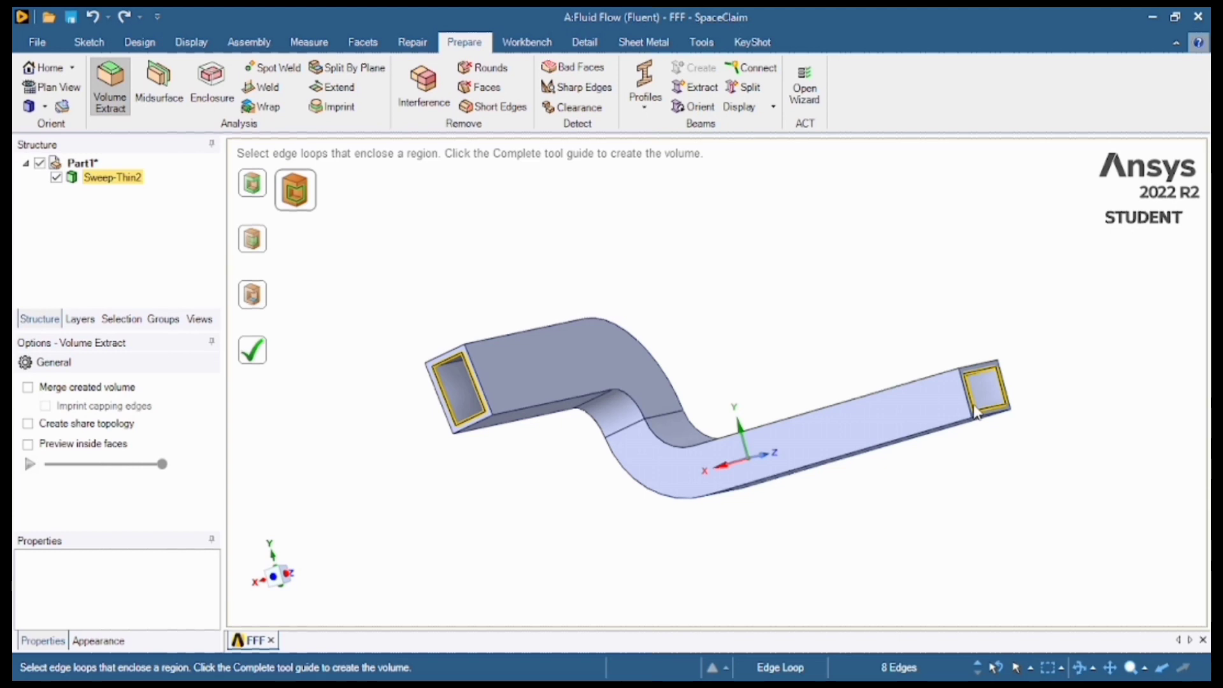
{"action": "middle_click_drag", "start_coordinate": [1059, 521], "coordinate": [917, 521], "text": "shift"}
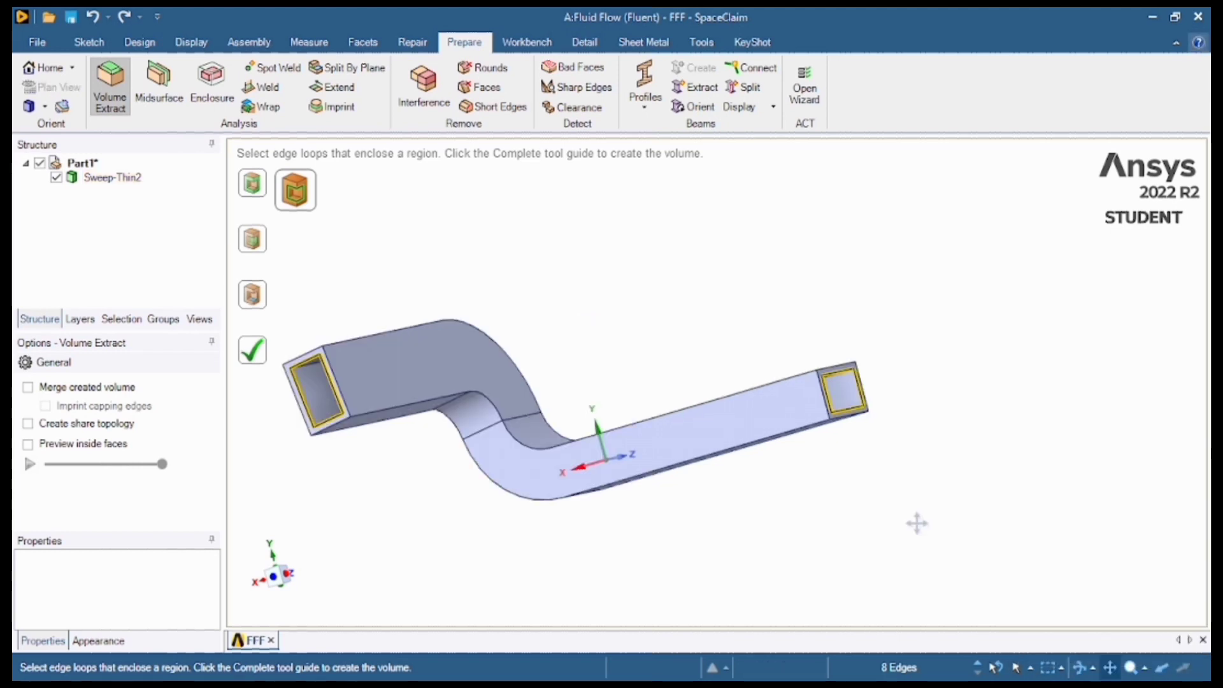
{"action": "scroll", "coordinate": [832, 391], "scroll_direction": "up", "scroll_amount": 5}
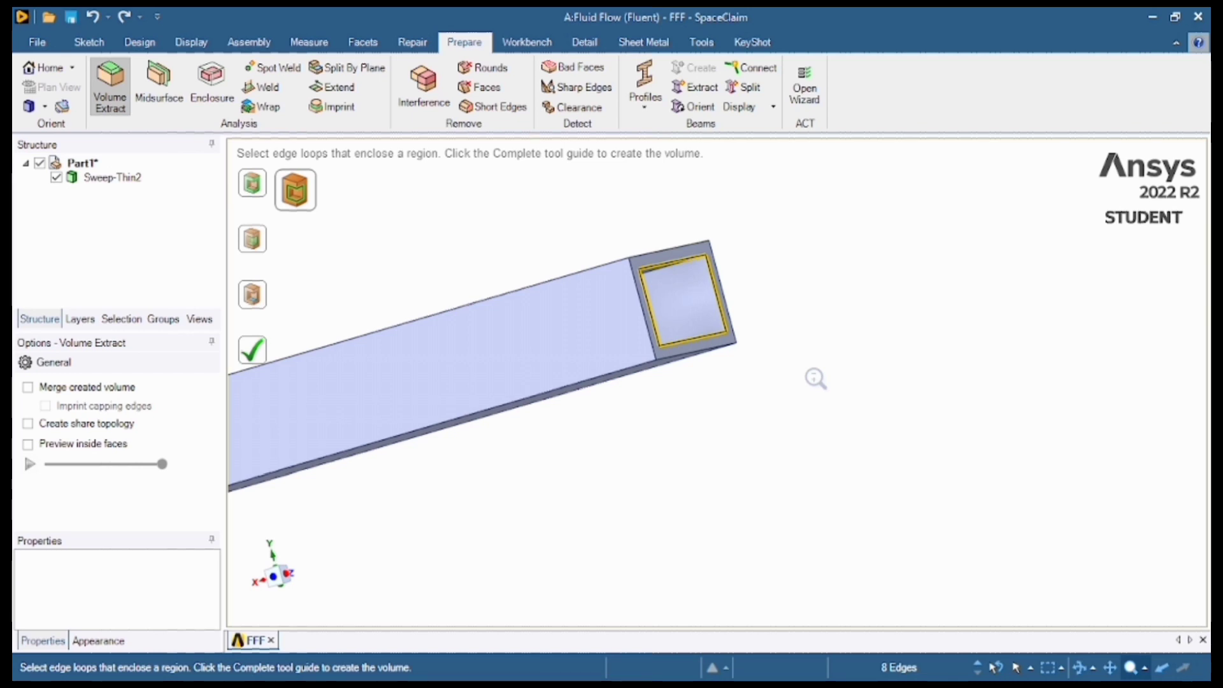
{"action": "left_click", "coordinate": [245, 352]}
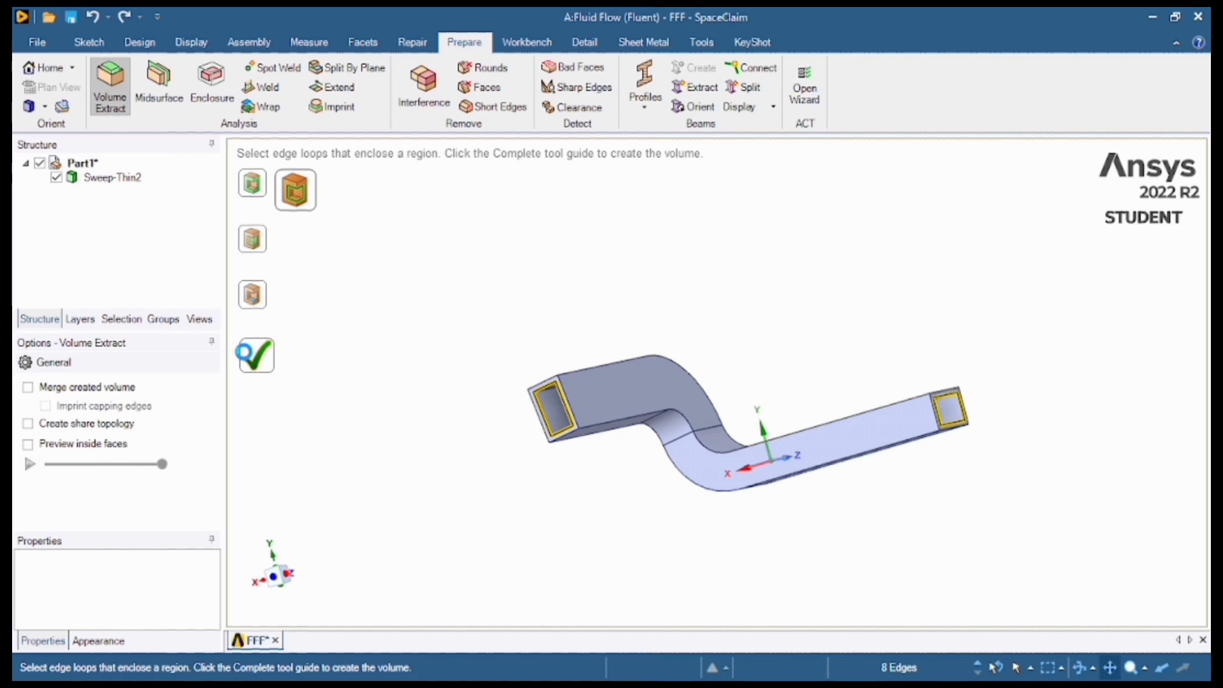
{"action": "left_click", "coordinate": [86, 167]}
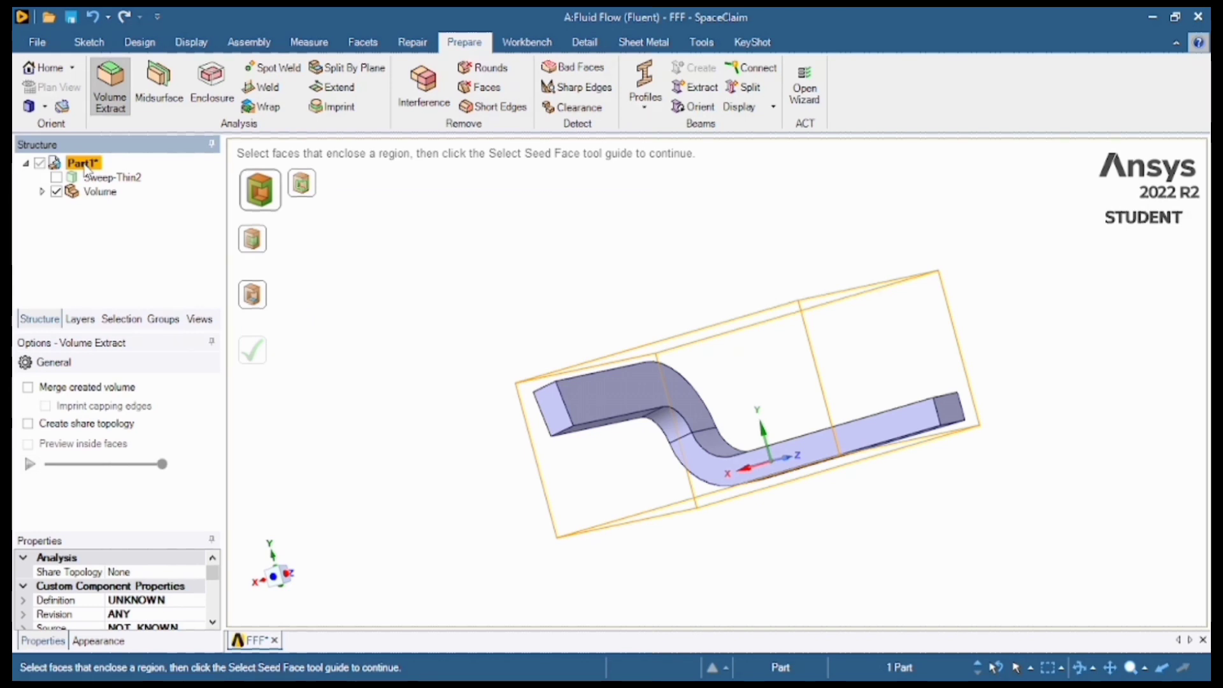
{"action": "middle_click_drag", "start_coordinate": [819, 382], "coordinate": [767, 386]}
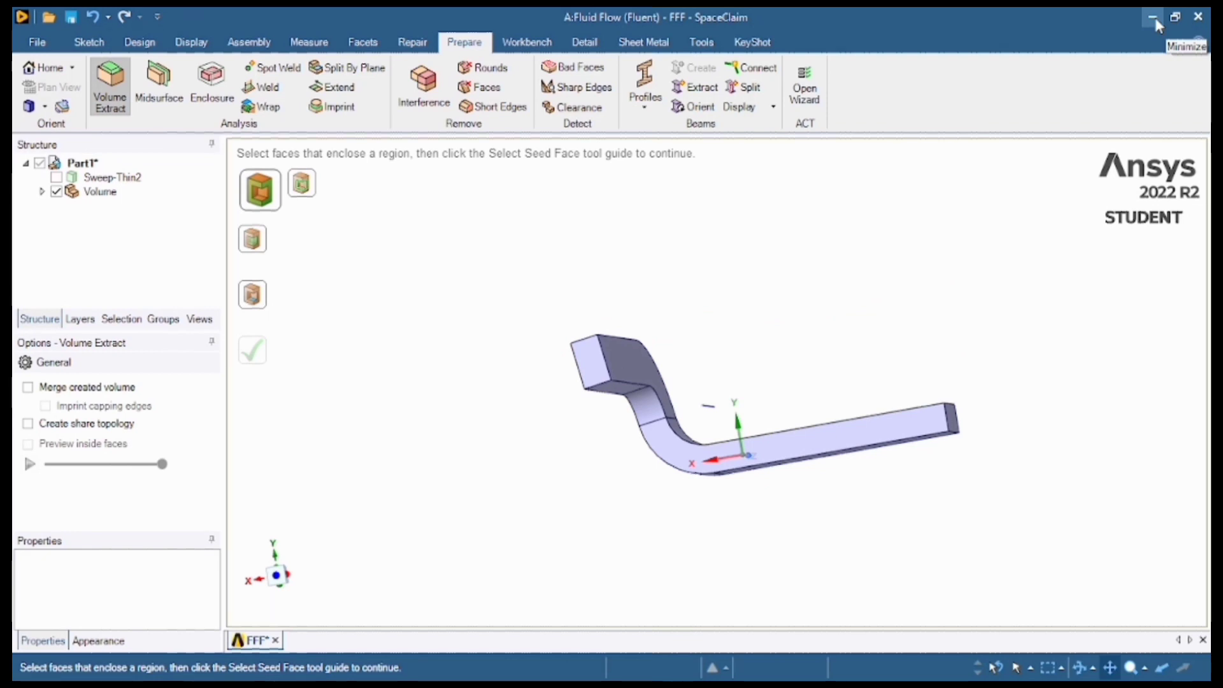
Switch to the Meshing application and suppress the FFF\Sweep-Thin2 body, leaving Volume\Volume active
{"action": "left_click", "coordinate": [1152, 17]}
{"action": "left_click", "coordinate": [47, 219]}
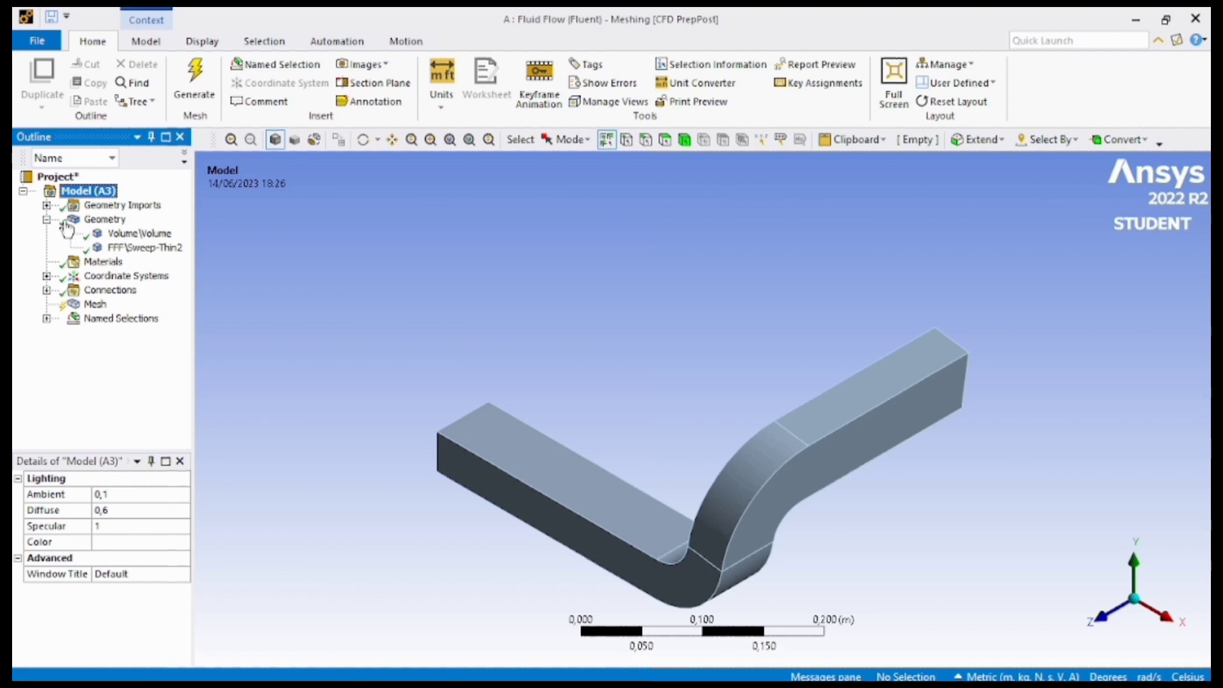
{"action": "left_click", "coordinate": [160, 236]}
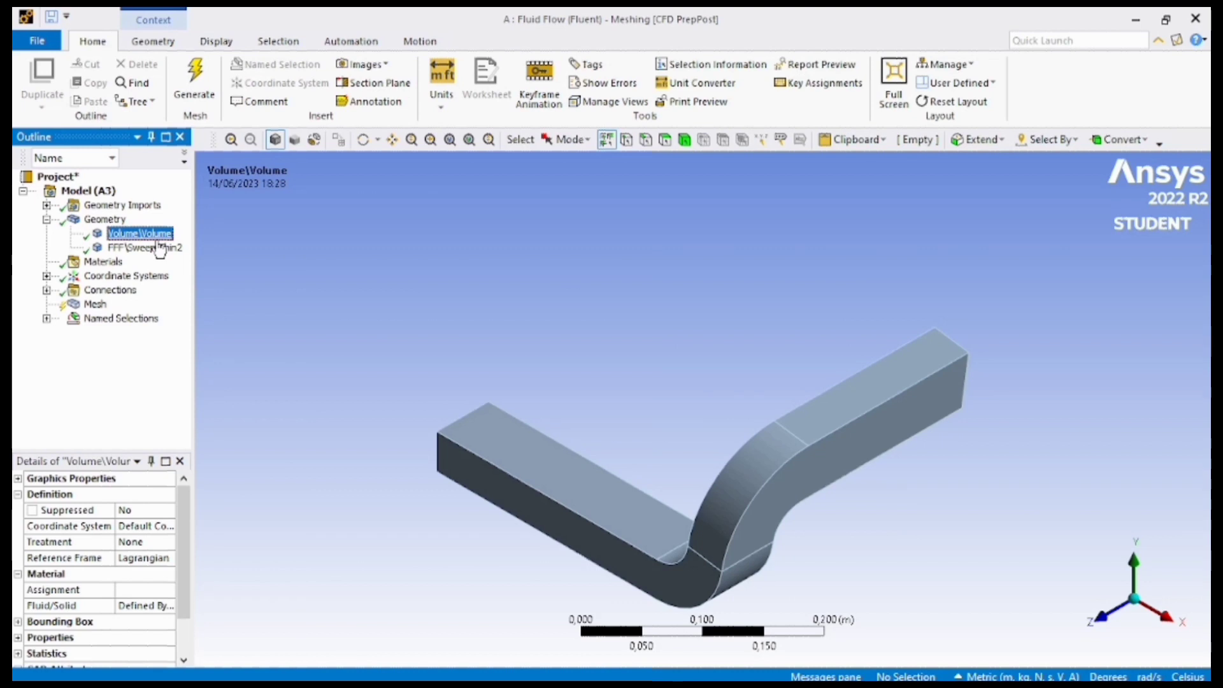
{"action": "left_click", "coordinate": [167, 253]}
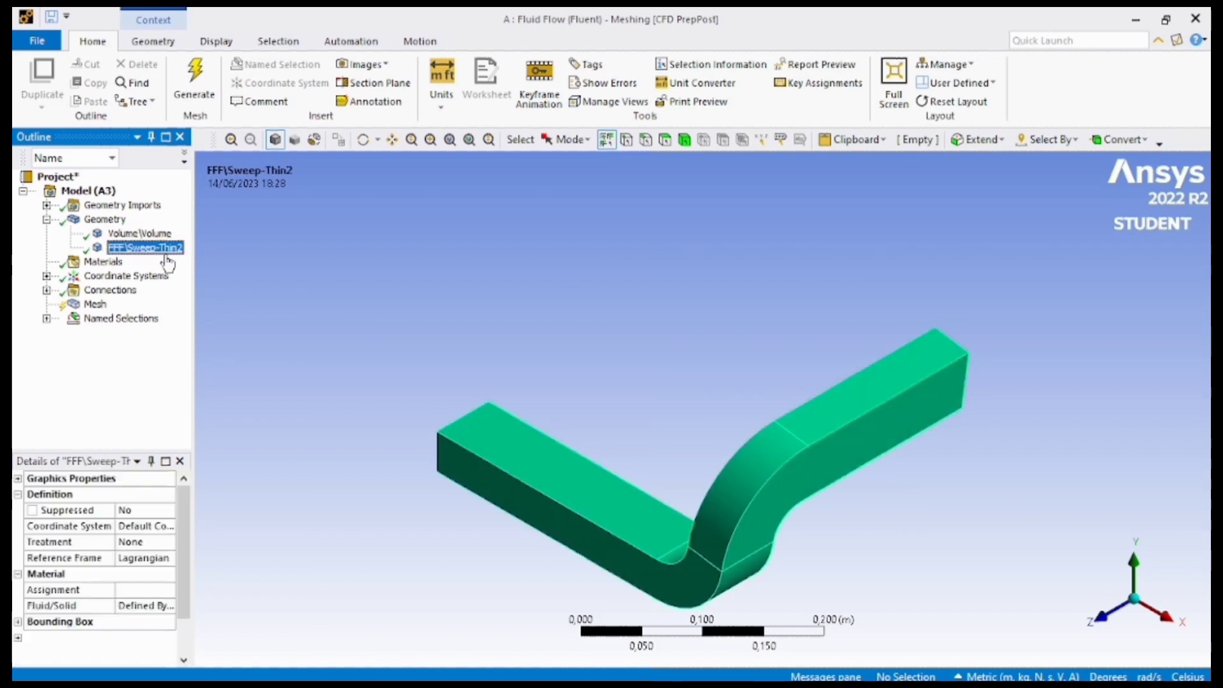
{"action": "right_click", "coordinate": [168, 257]}
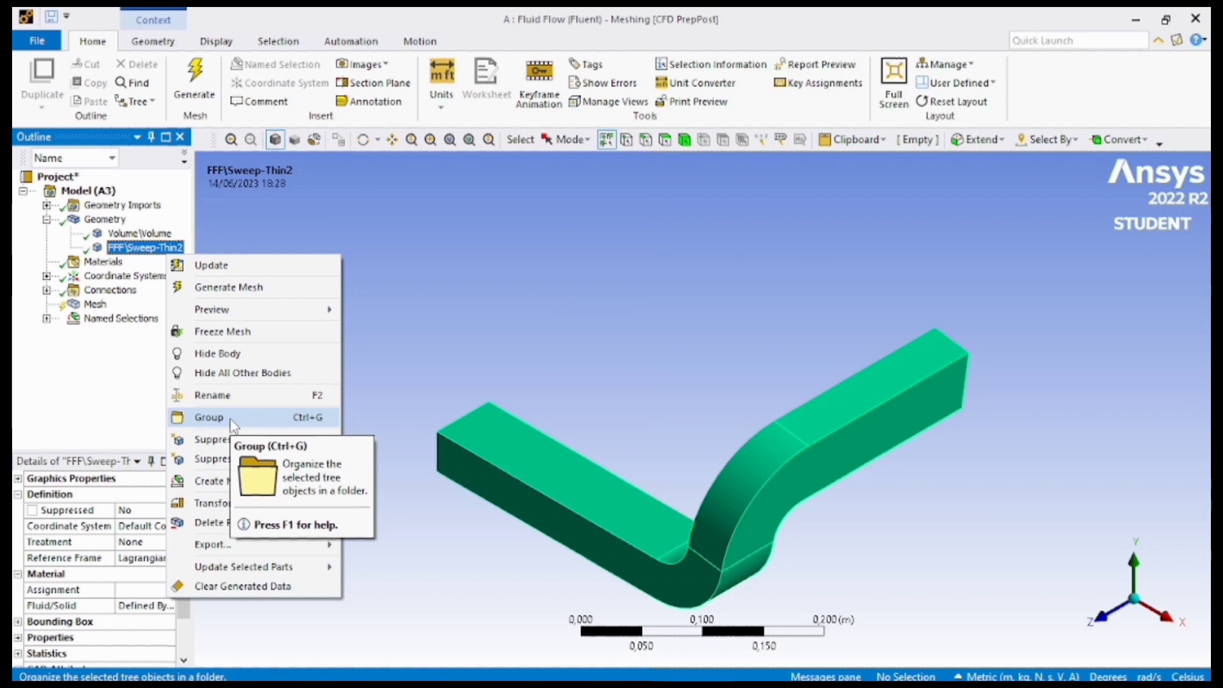
{"action": "left_click", "coordinate": [258, 441]}
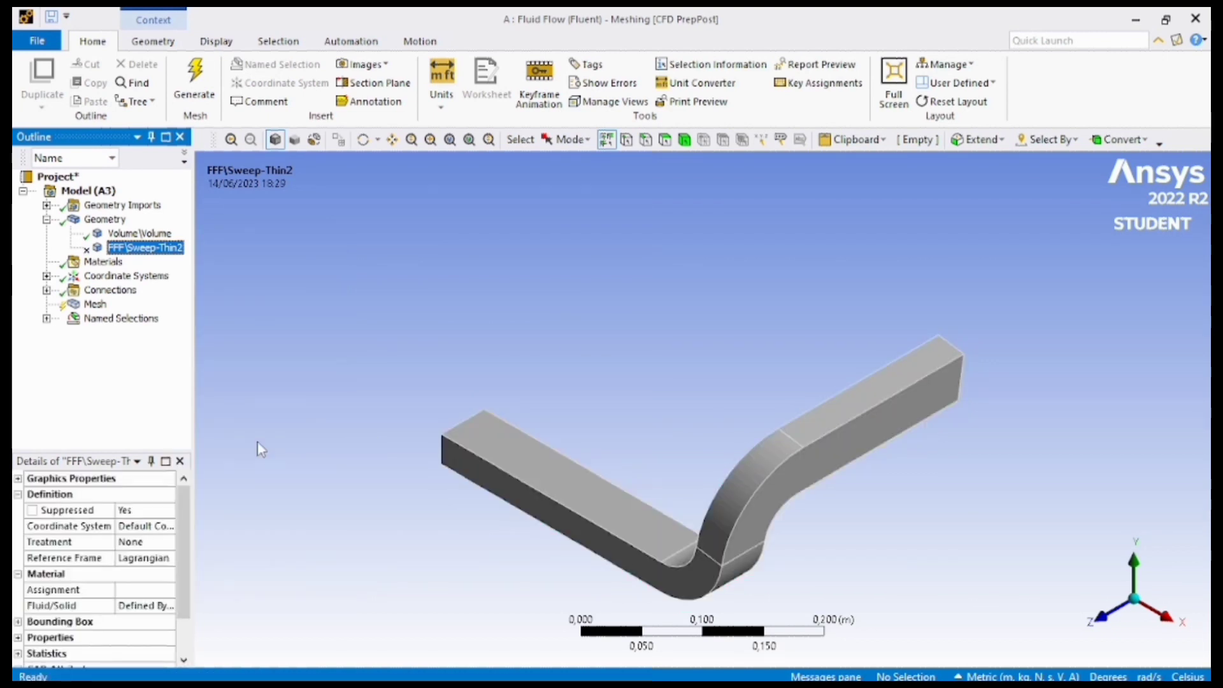
Insert a sizing control under Mesh and turn the model to face the duct's end face
{"action": "left_click", "coordinate": [102, 305]}
{"action": "right_click", "coordinate": [108, 306]}
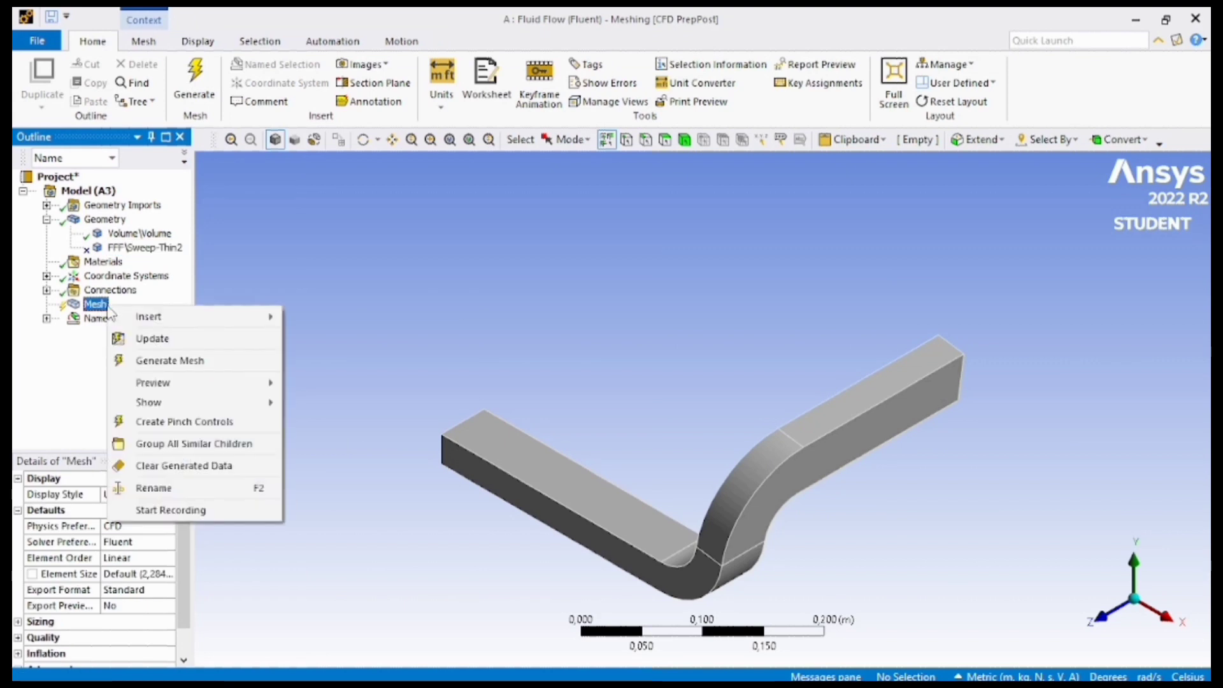
{"action": "mouse_move", "coordinate": [140, 322]}
{"action": "left_click", "coordinate": [307, 340]}
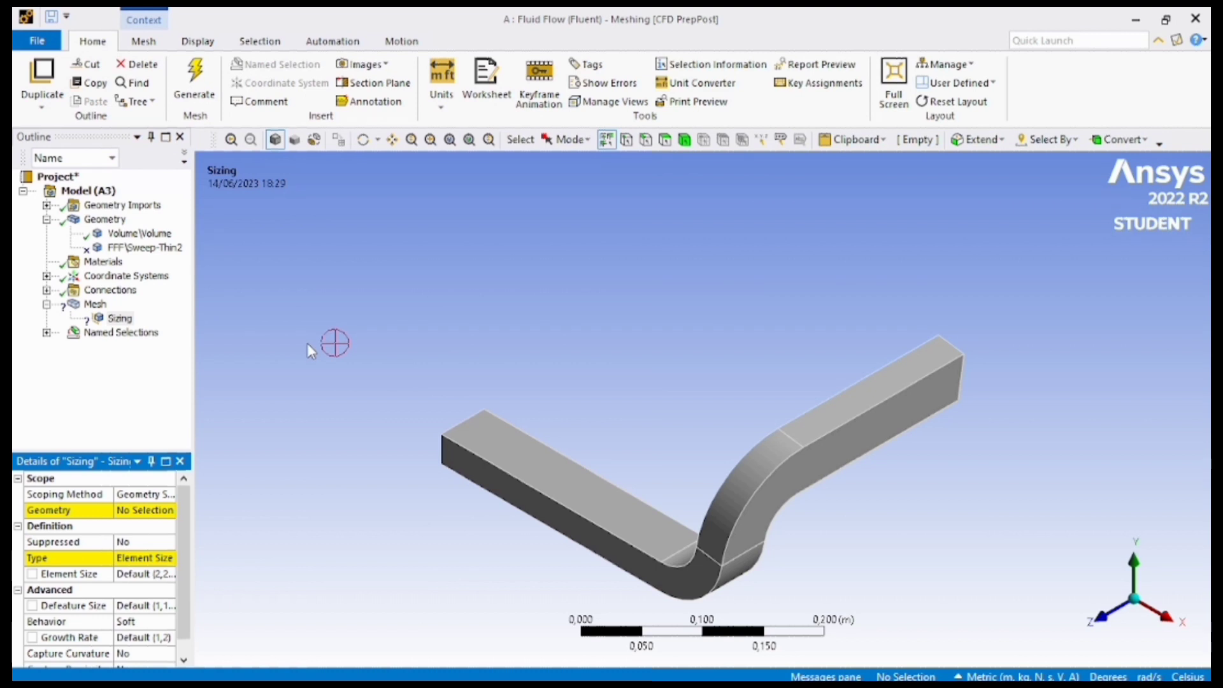
{"action": "scroll", "coordinate": [892, 462], "scroll_direction": "up", "scroll_amount": 5}
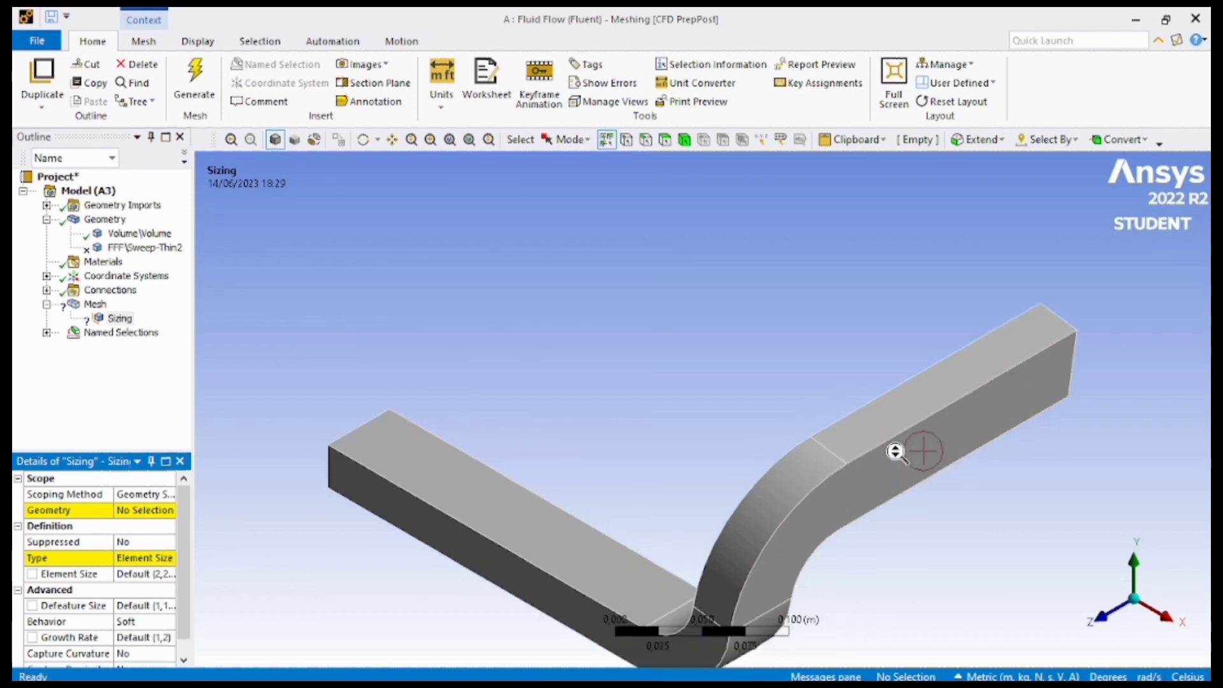
{"action": "scroll", "coordinate": [679, 478], "scroll_direction": "down", "scroll_amount": 2}
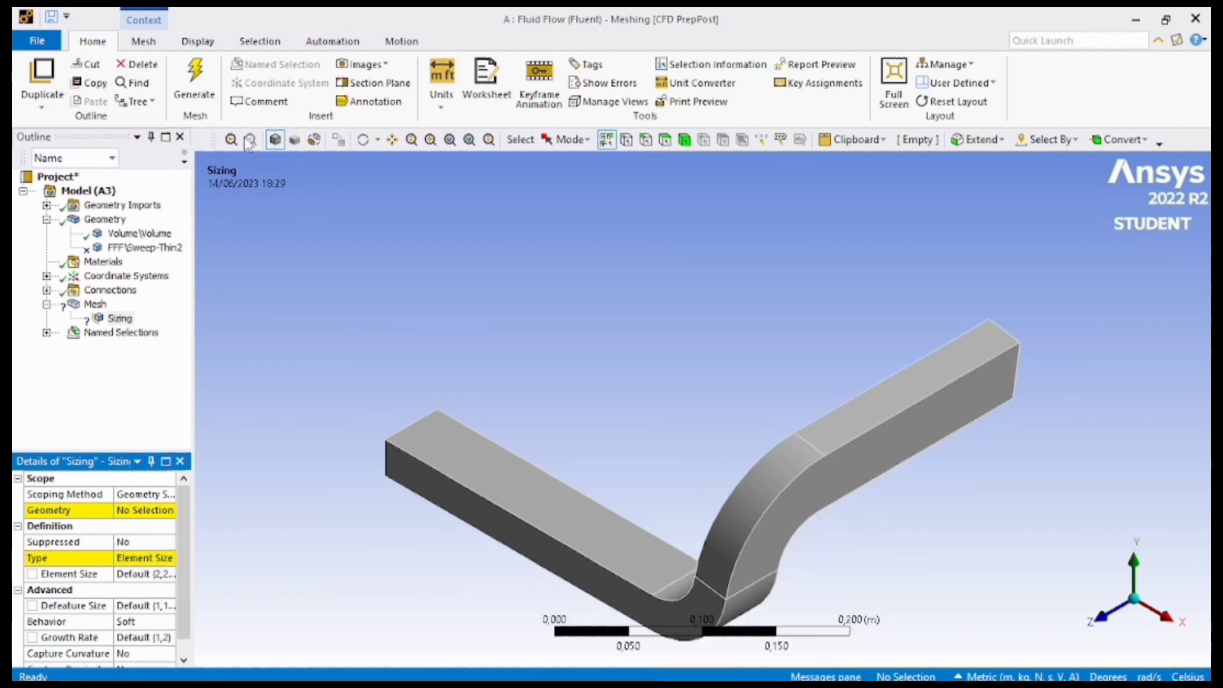
{"action": "left_click", "coordinate": [365, 141]}
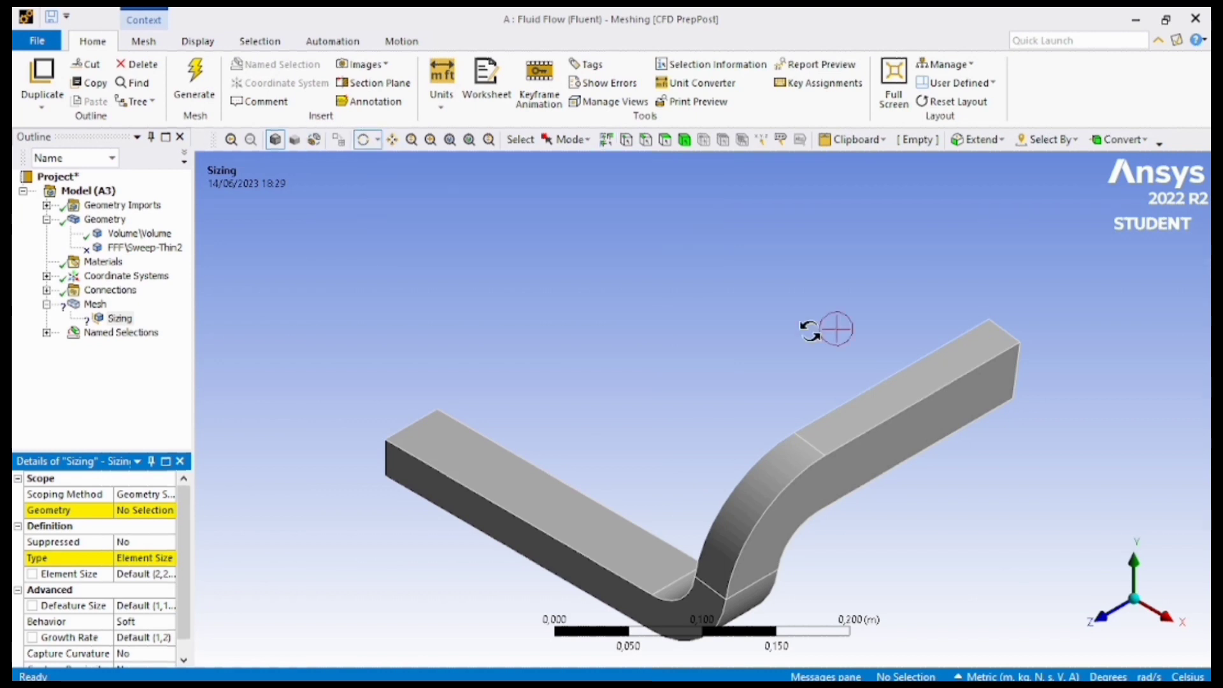
{"action": "left_click_drag", "start_coordinate": [836, 329], "coordinate": [414, 355]}
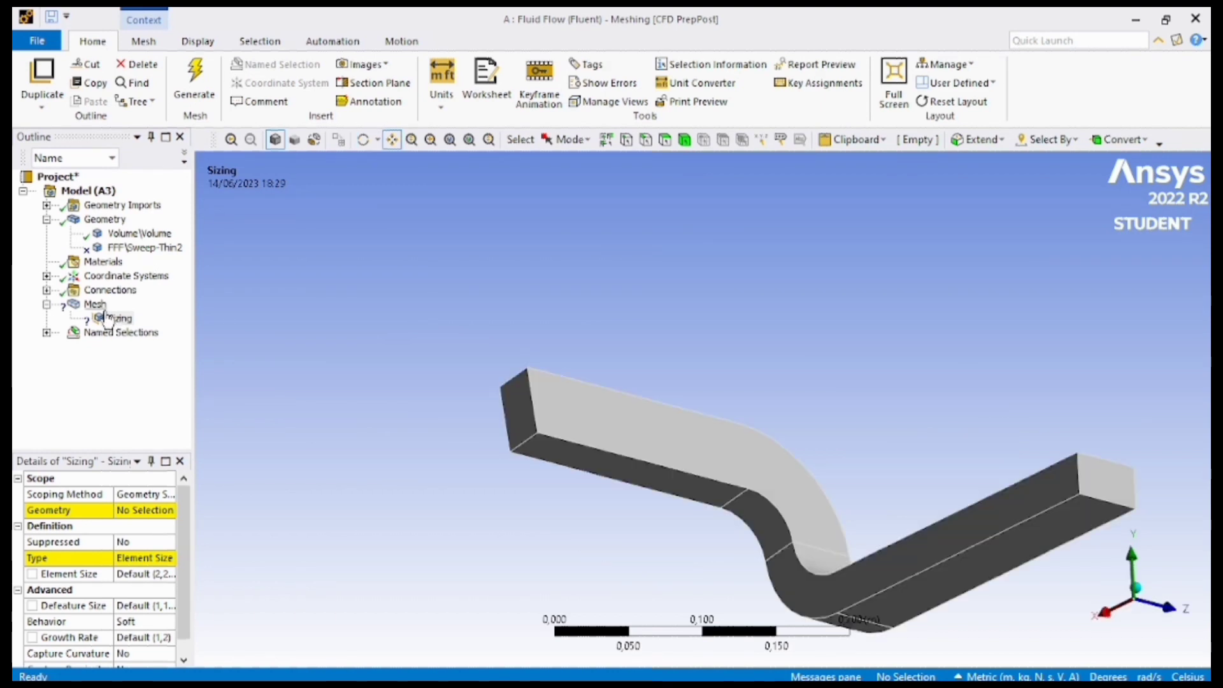
Delete the surplus Sizing 2 control from the mesh
{"action": "left_click", "coordinate": [118, 319]}
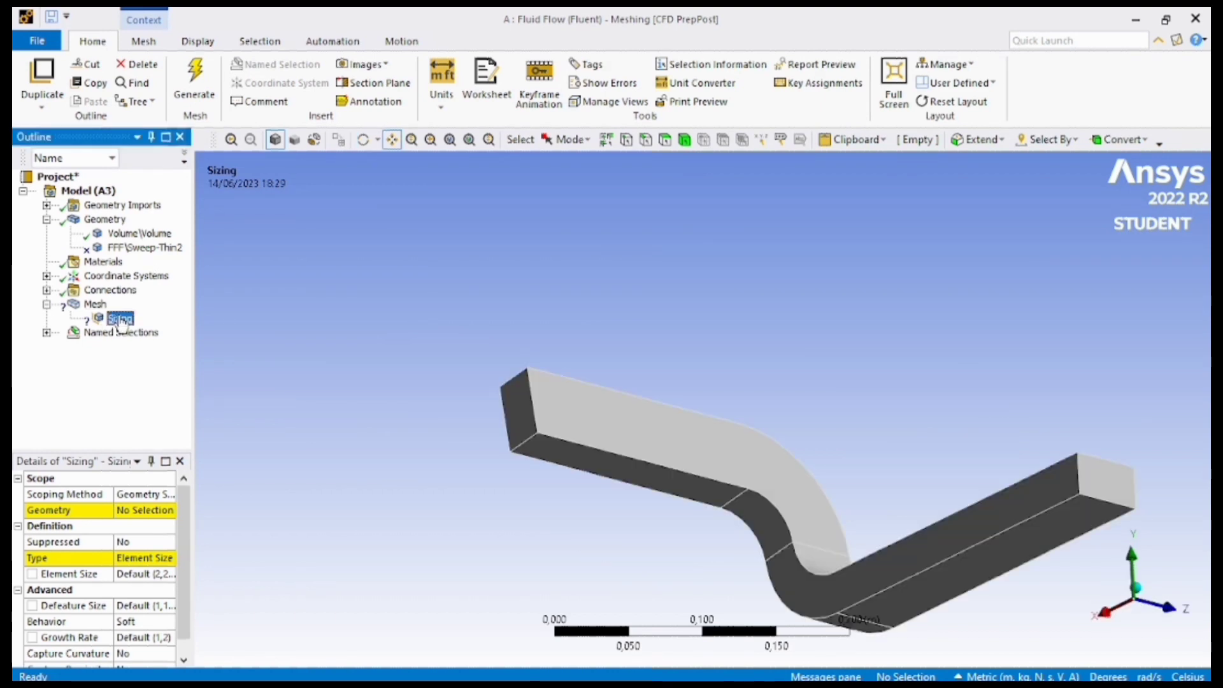
{"action": "scroll", "coordinate": [710, 411], "scroll_direction": "up", "scroll_amount": 3}
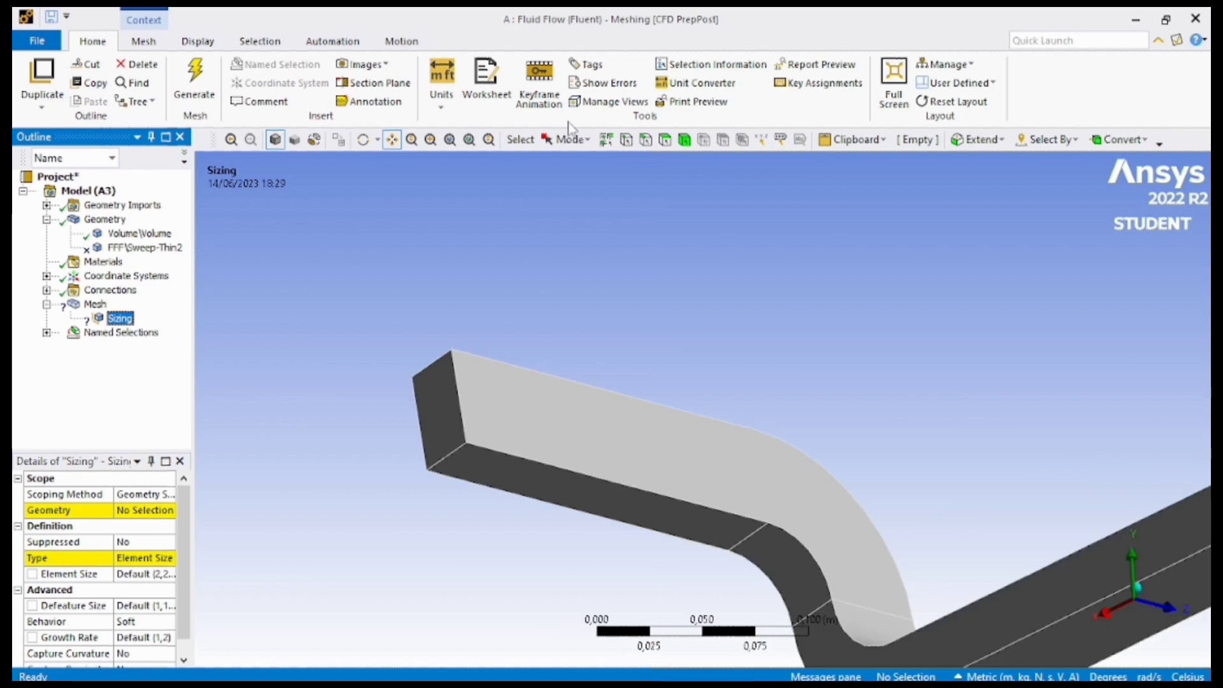
{"action": "right_click", "coordinate": [121, 332]}
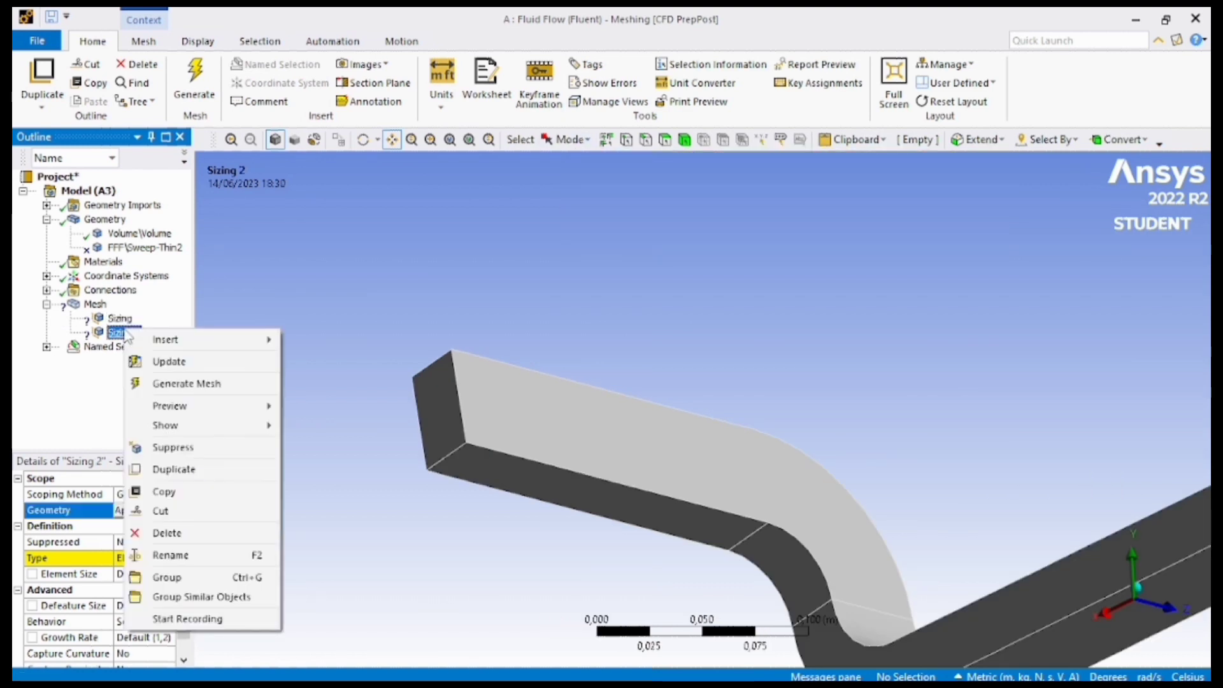
{"action": "left_click", "coordinate": [167, 532]}
{"action": "left_click", "coordinate": [618, 419]}
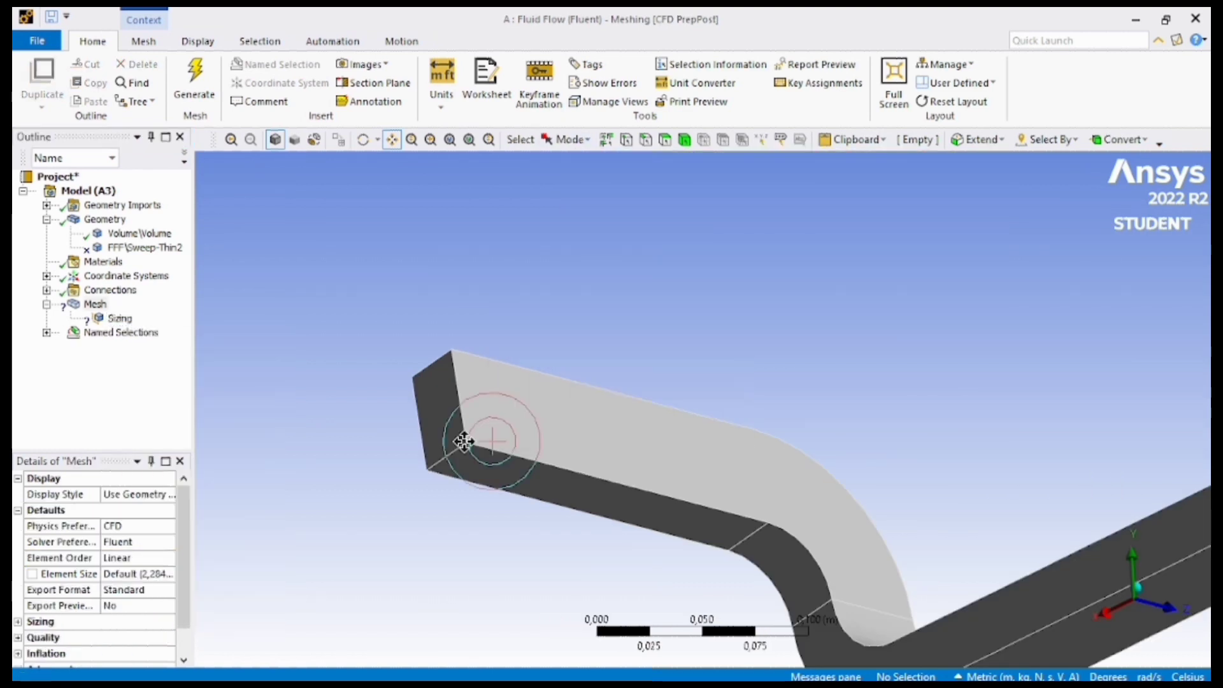
Scope the sizing control to a single edge of the duct's rectangular end face
{"action": "left_click_drag", "start_coordinate": [464, 441], "coordinate": [733, 413]}
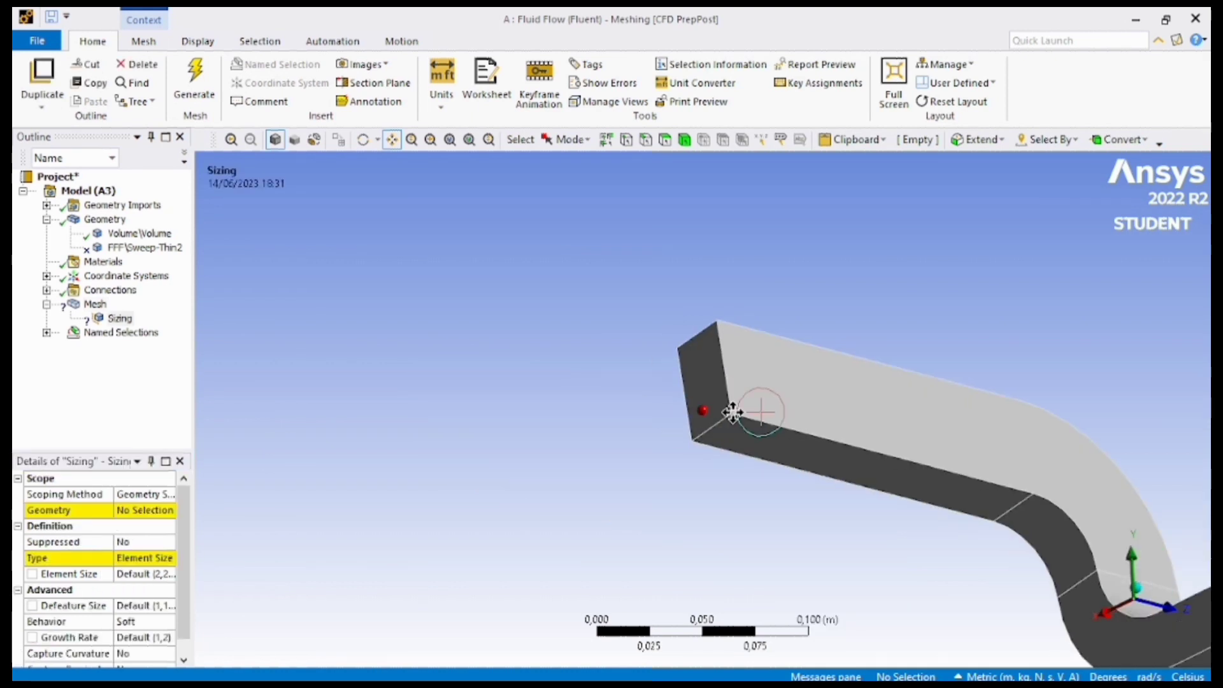
{"action": "scroll", "coordinate": [733, 412], "scroll_direction": "up", "scroll_amount": 2}
{"action": "left_click_drag", "start_coordinate": [732, 413], "coordinate": [674, 354]}
{"action": "scroll", "coordinate": [685, 372], "scroll_direction": "up", "scroll_amount": 2}
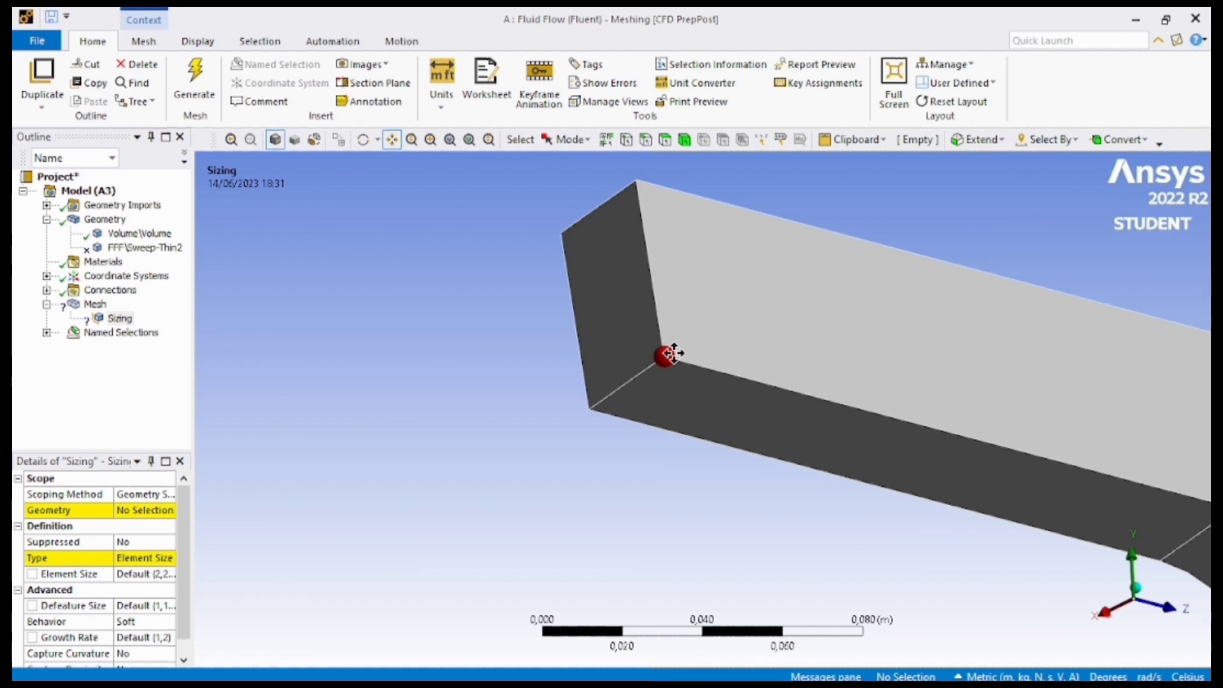
{"action": "key", "text": "ctrl+e"}
{"action": "left_click", "coordinate": [650, 275]}
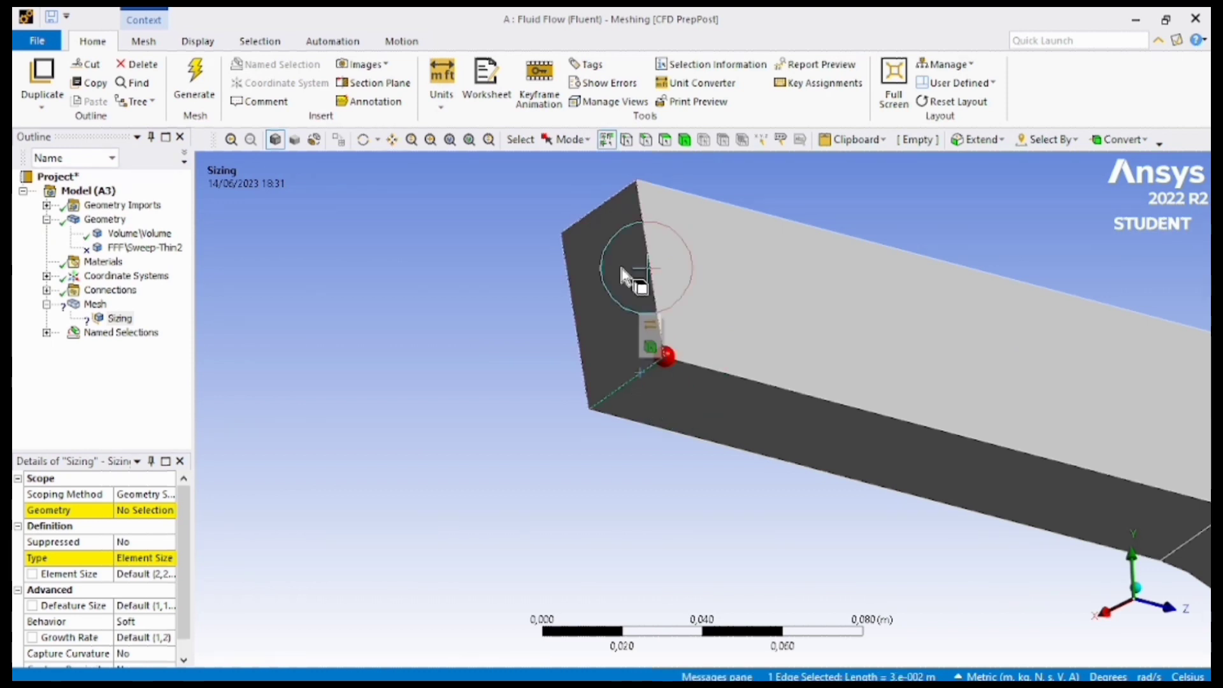
{"action": "left_click", "coordinate": [650, 280]}
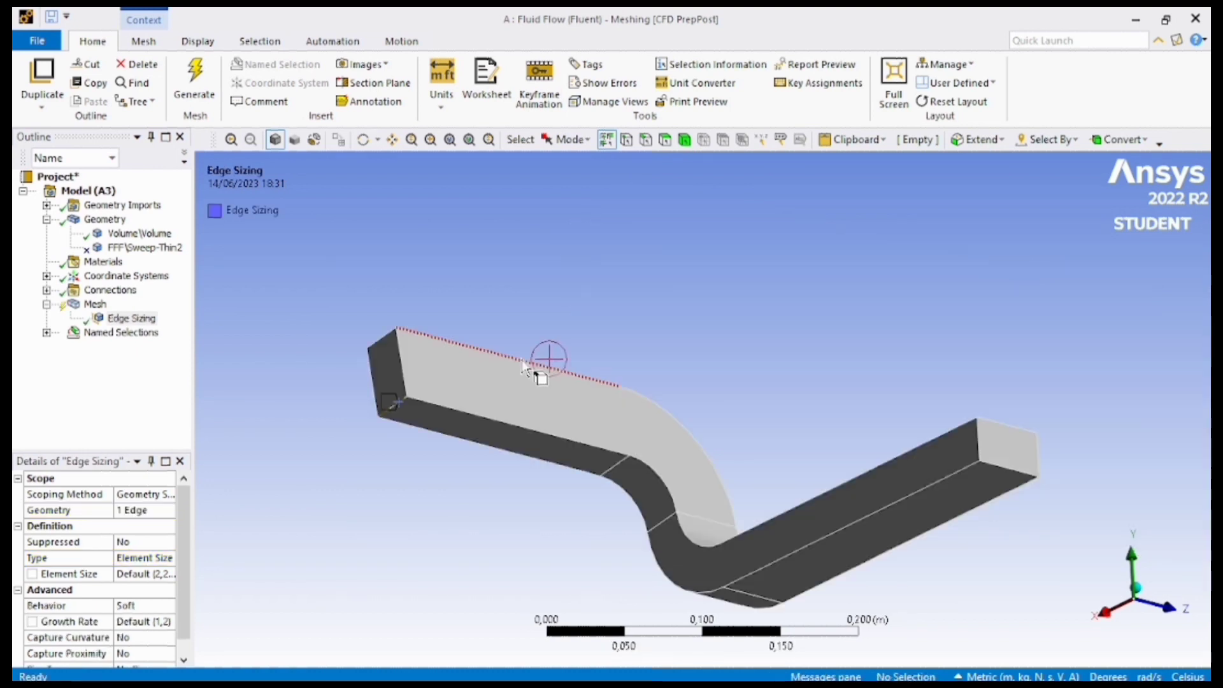
Rescope the edge sizing to all four edges of the duct's rectangular end face
{"action": "left_click", "coordinate": [387, 372]}
{"action": "scroll", "coordinate": [410, 323], "scroll_direction": "up", "scroll_amount": 3}
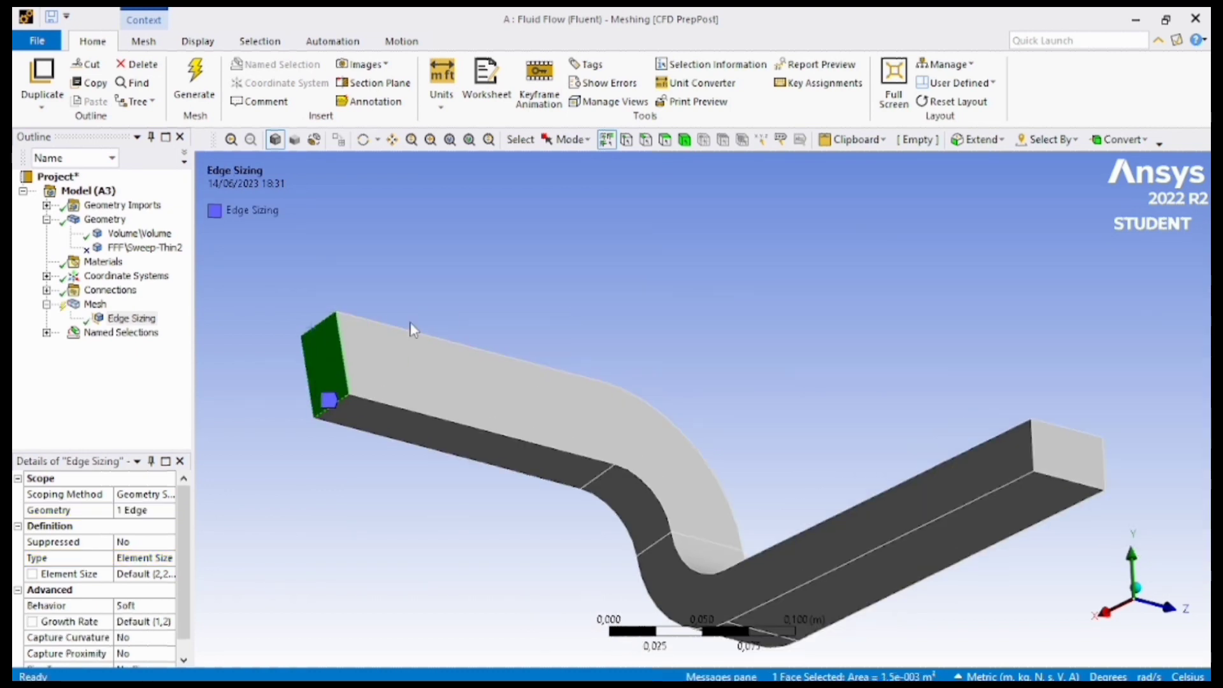
{"action": "scroll", "coordinate": [410, 323], "scroll_direction": "up", "scroll_amount": 1}
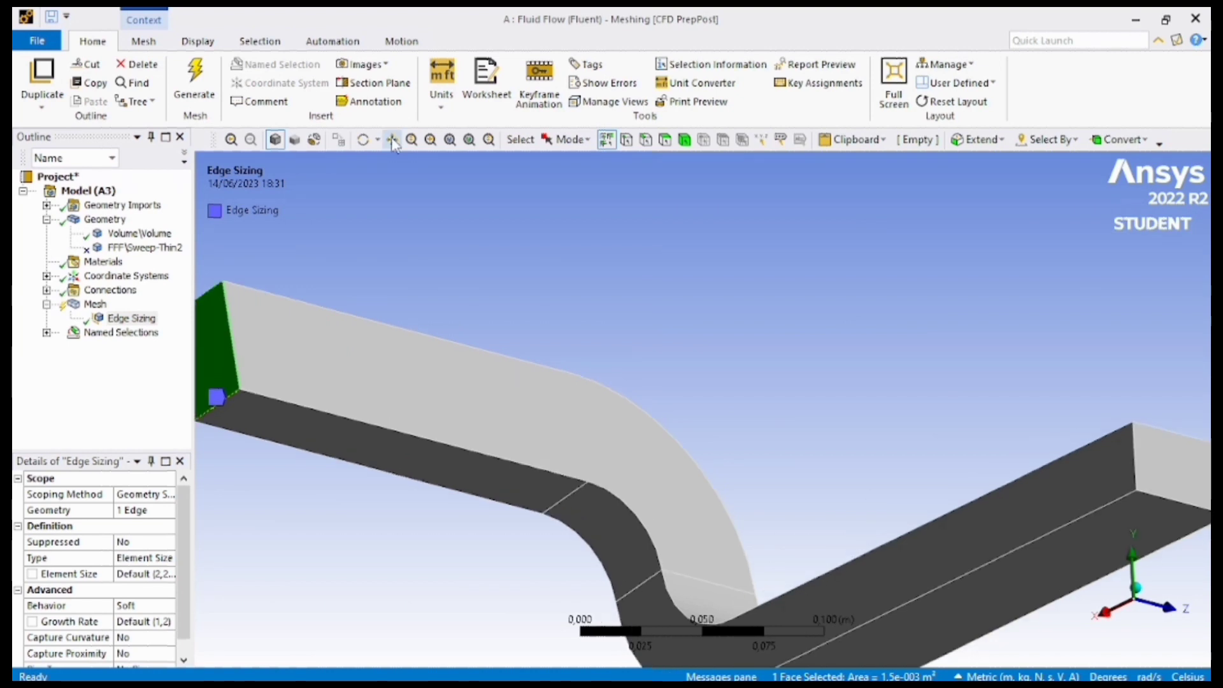
{"action": "left_click", "coordinate": [470, 139]}
{"action": "left_click", "coordinate": [663, 142]}
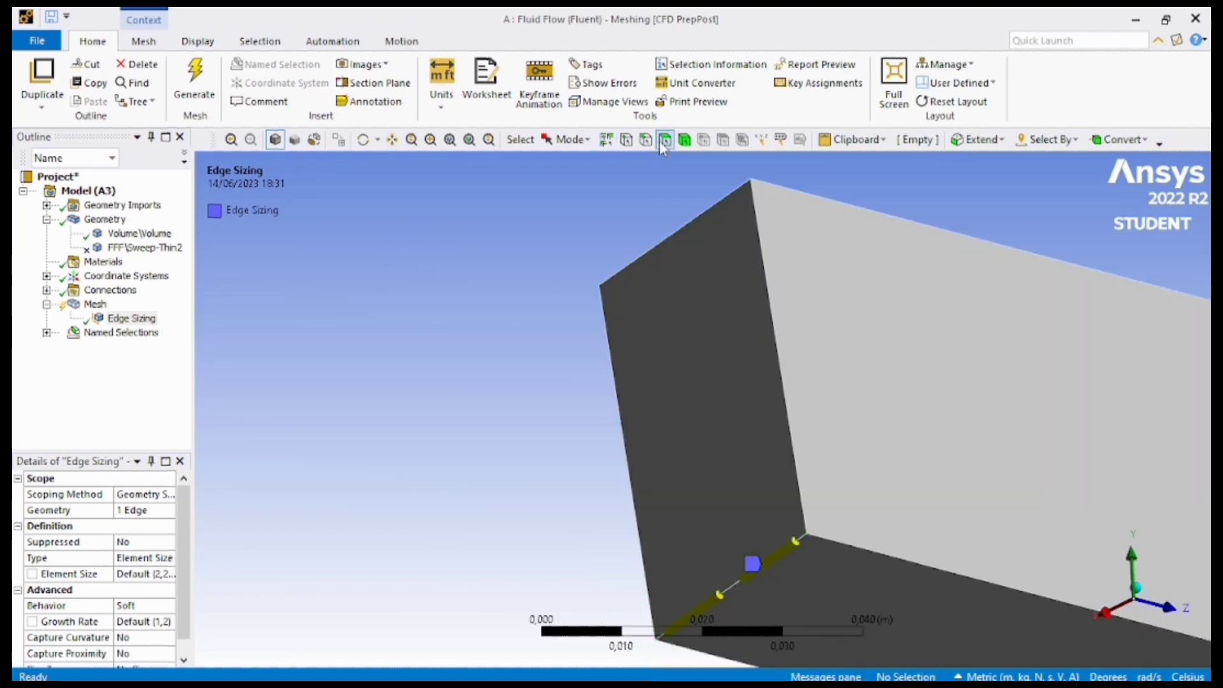
{"action": "left_click", "coordinate": [646, 139]}
{"action": "left_click", "coordinate": [139, 511]}
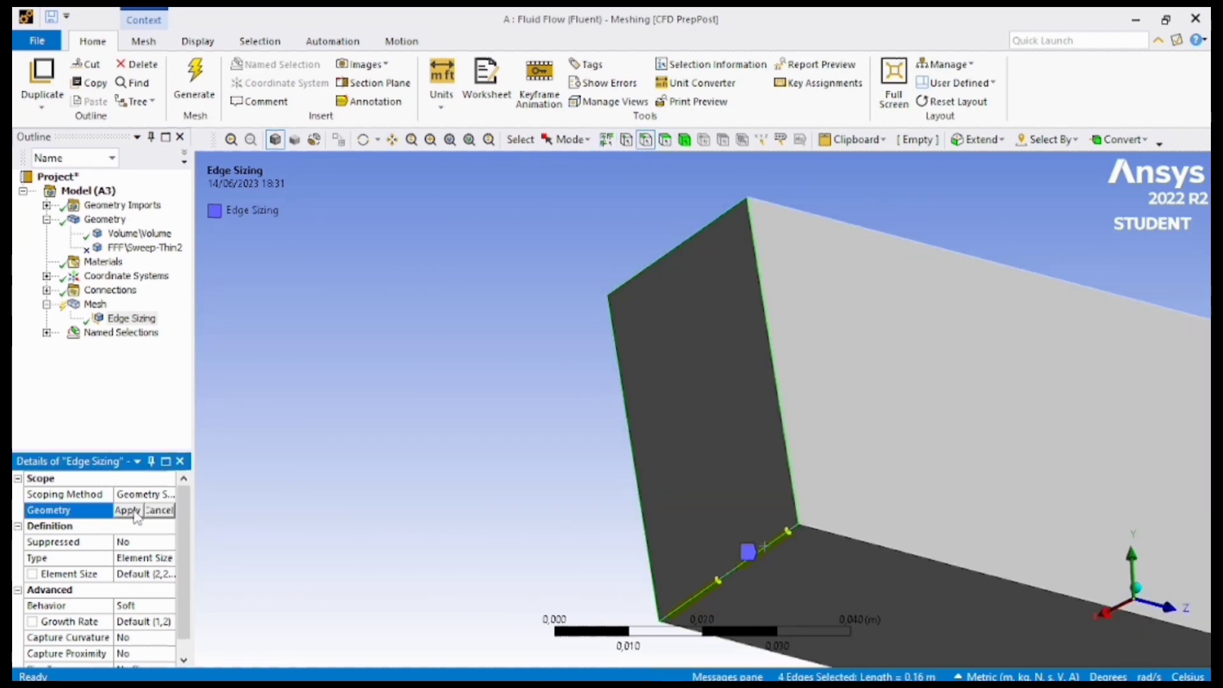
{"action": "left_click", "coordinate": [140, 511]}
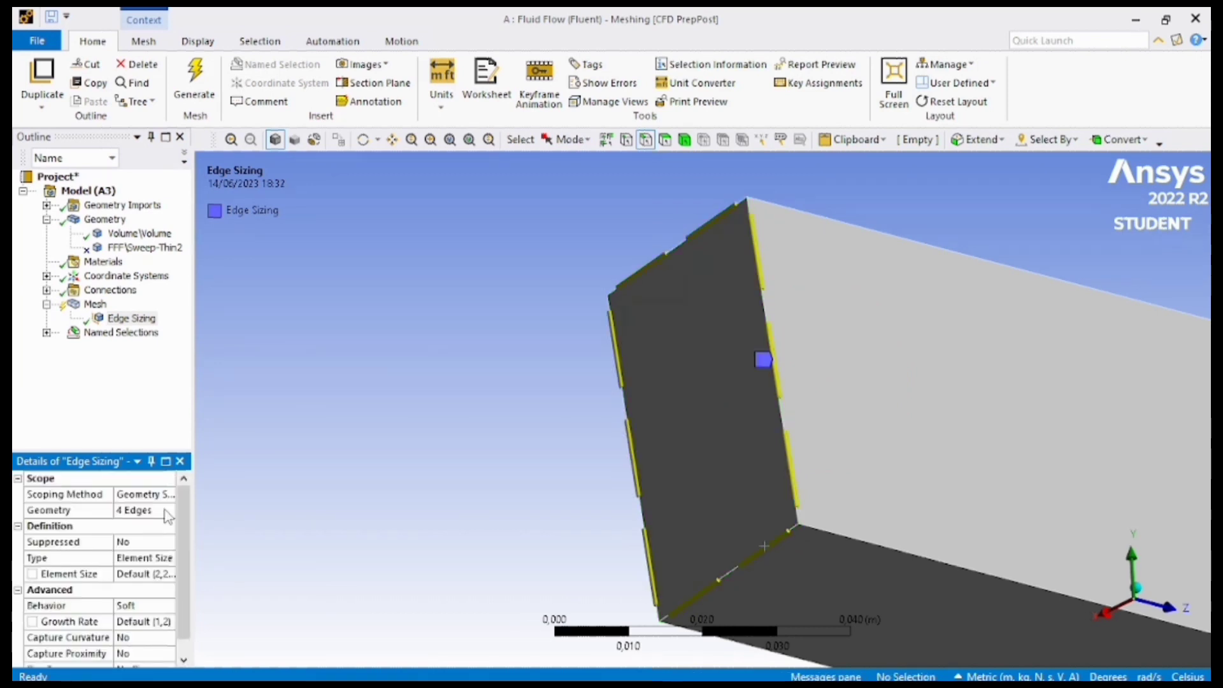
Define the first edge sizing by Number of Divisions and set it to 50 divisions
{"action": "left_click", "coordinate": [150, 558]}
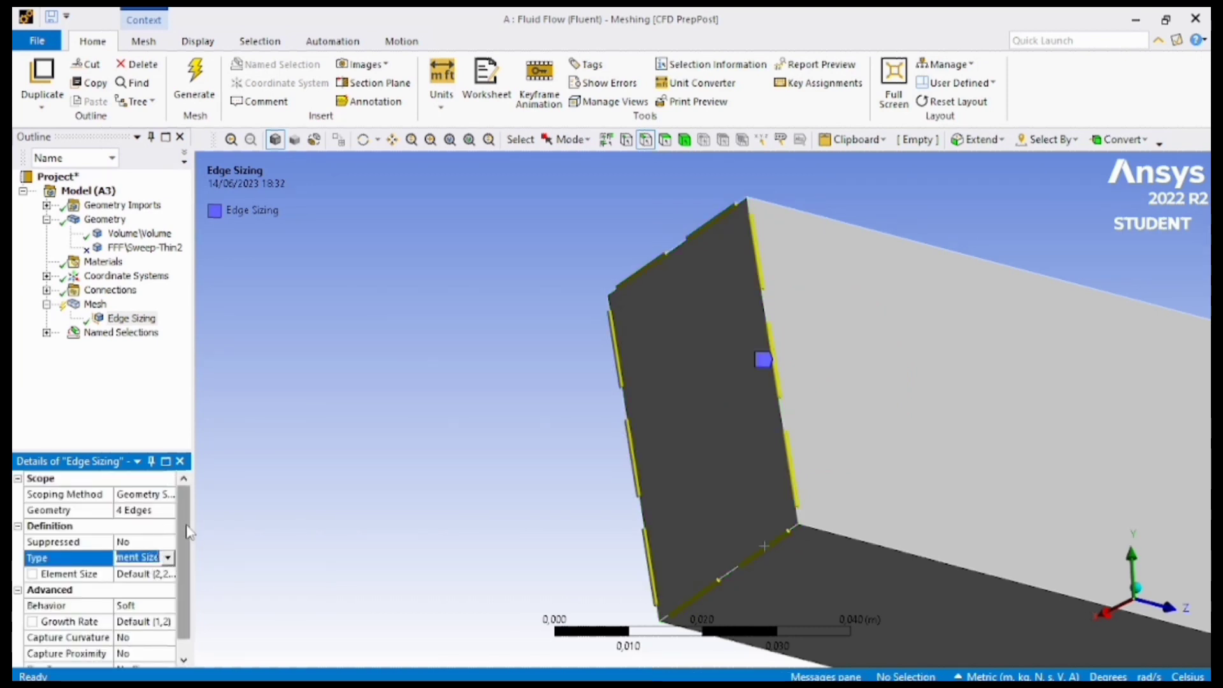
{"action": "left_click_drag", "start_coordinate": [189, 533], "coordinate": [237, 535]}
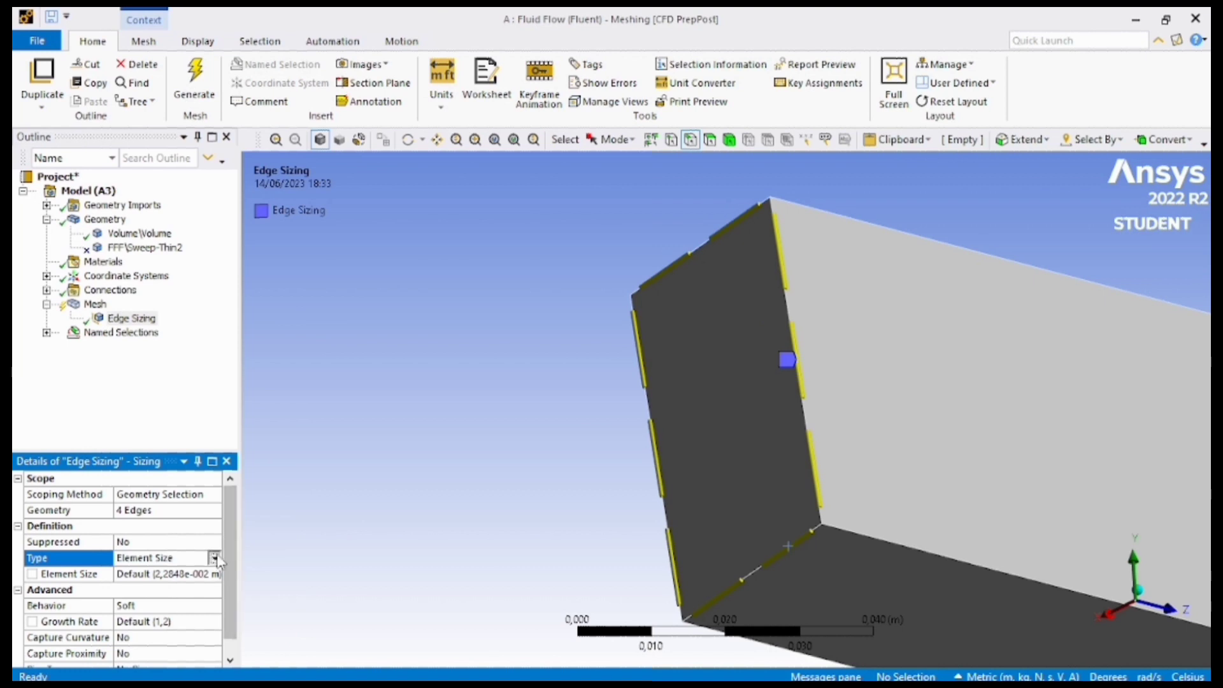
{"action": "left_click", "coordinate": [215, 558]}
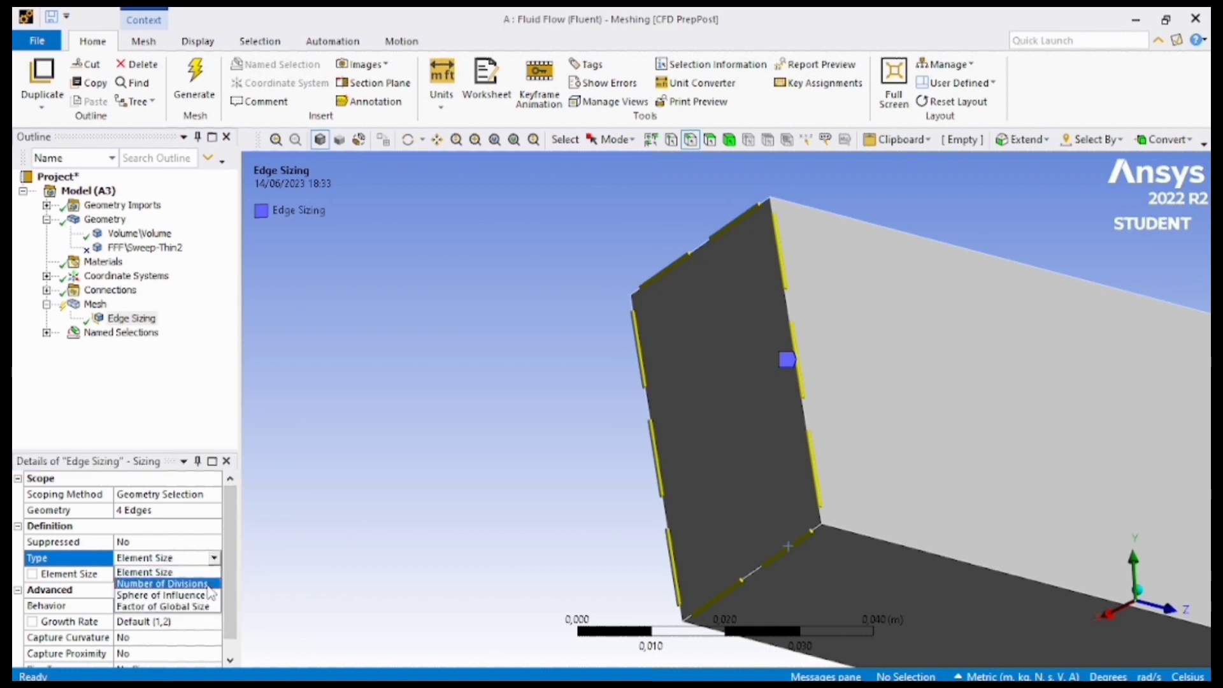
{"action": "left_click", "coordinate": [191, 584]}
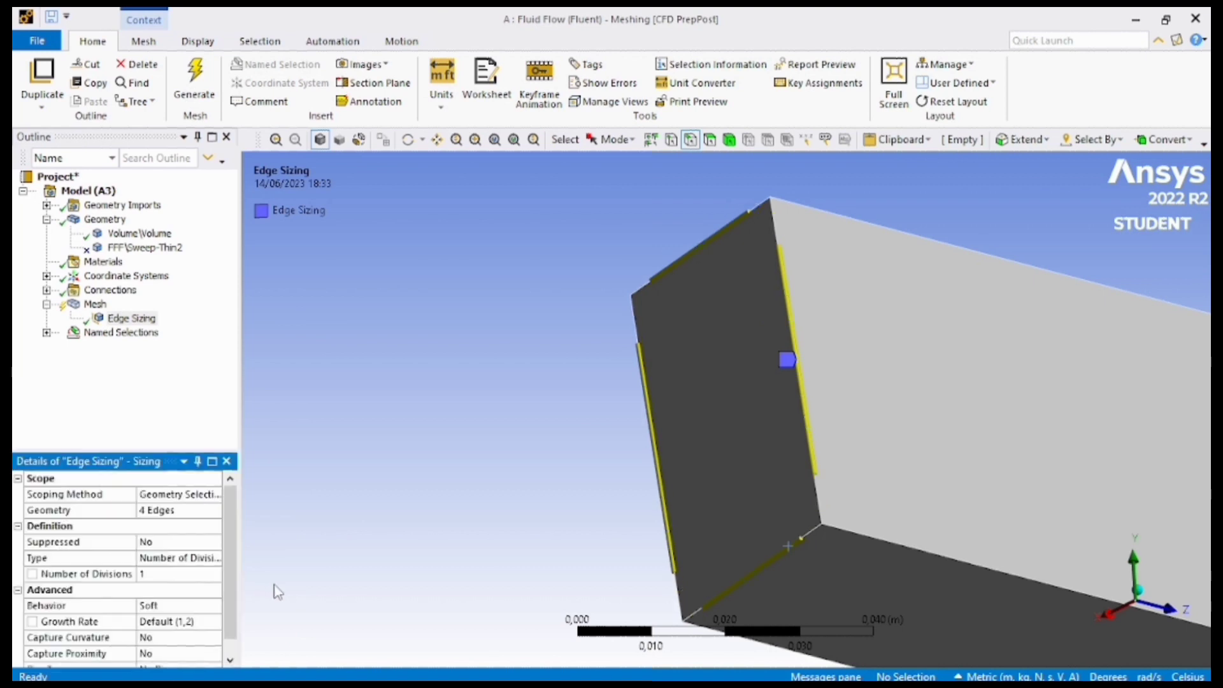
{"action": "left_click", "coordinate": [168, 573]}
{"action": "type", "text": "50"}
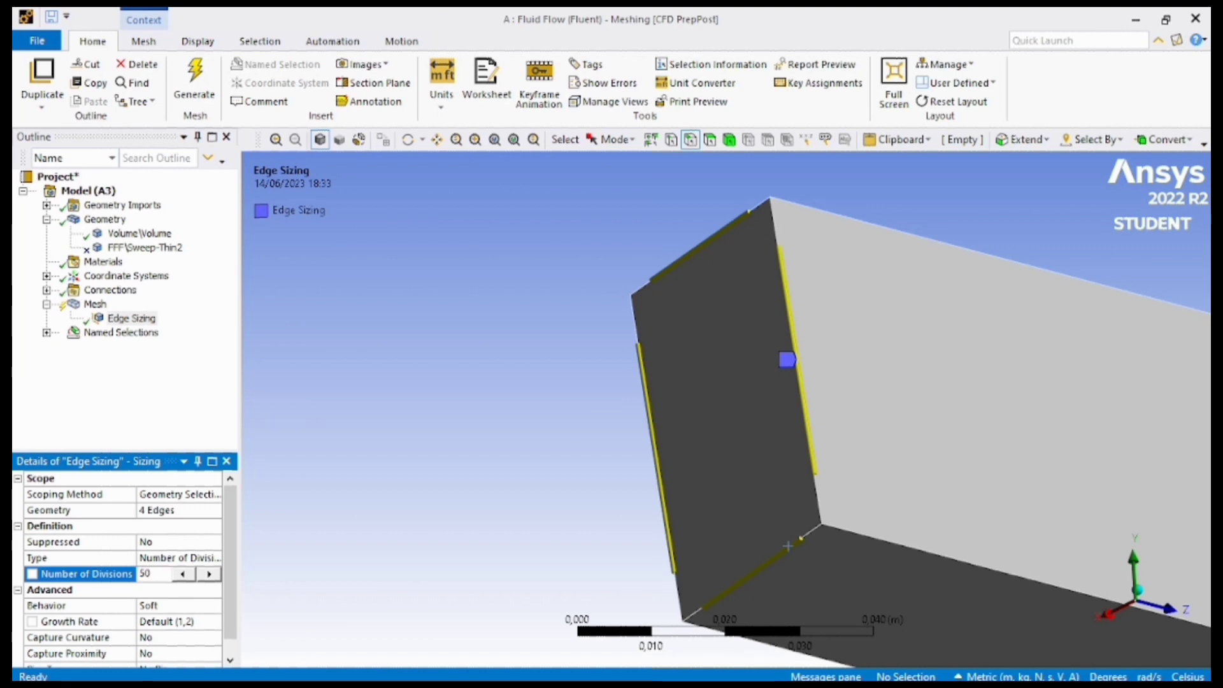
{"action": "key", "text": "Return"}
Insert a second sizing control under Mesh and scope it to the four edges of the duct's opposite end face
{"action": "left_click", "coordinate": [95, 304]}
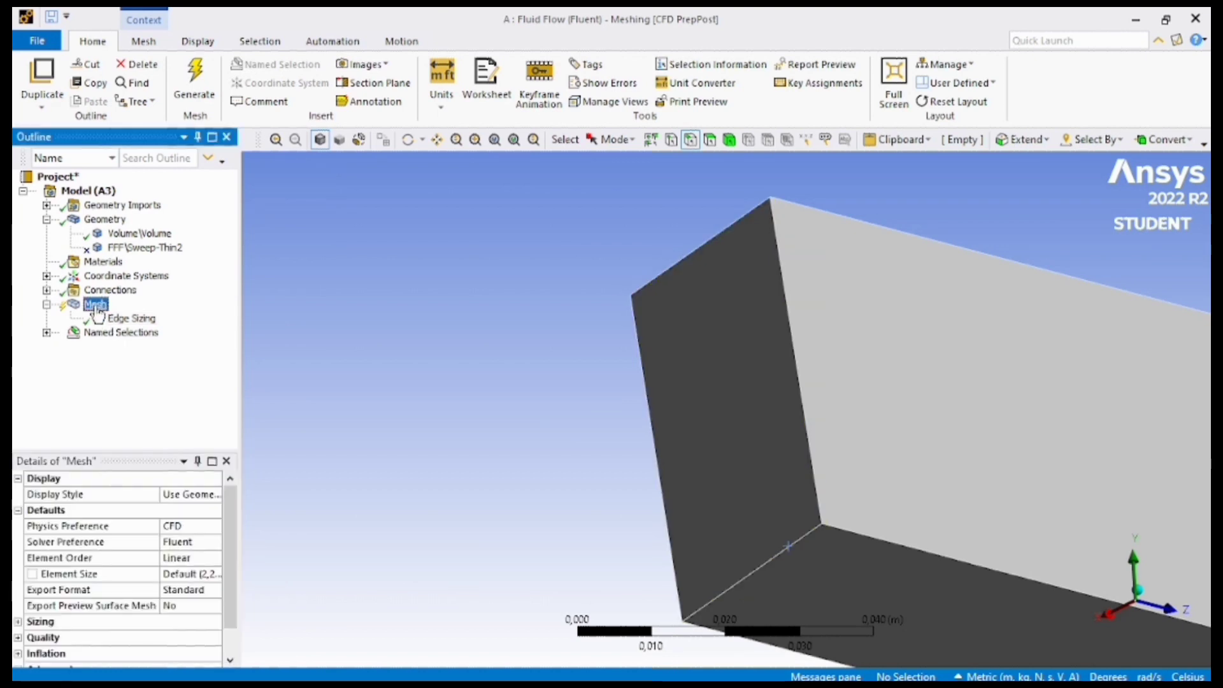
{"action": "right_click", "coordinate": [96, 308]}
{"action": "mouse_move", "coordinate": [192, 316]}
{"action": "left_click", "coordinate": [342, 345]}
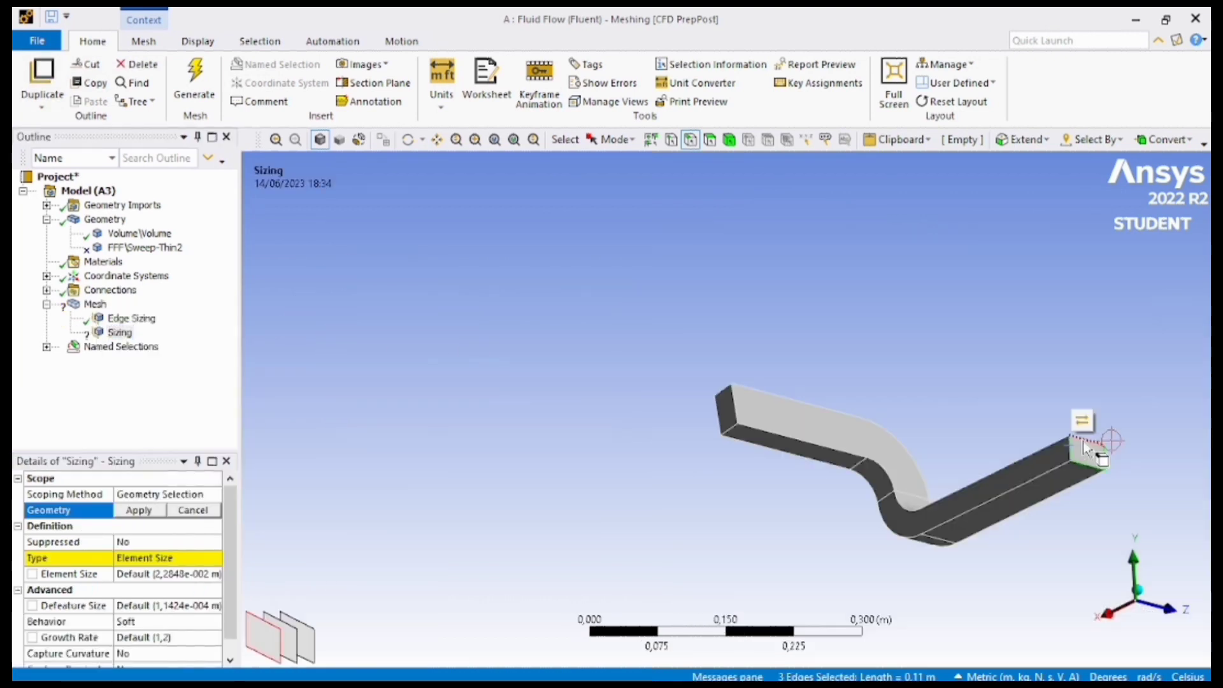
{"action": "left_click", "coordinate": [1087, 443], "text": "ctrl"}
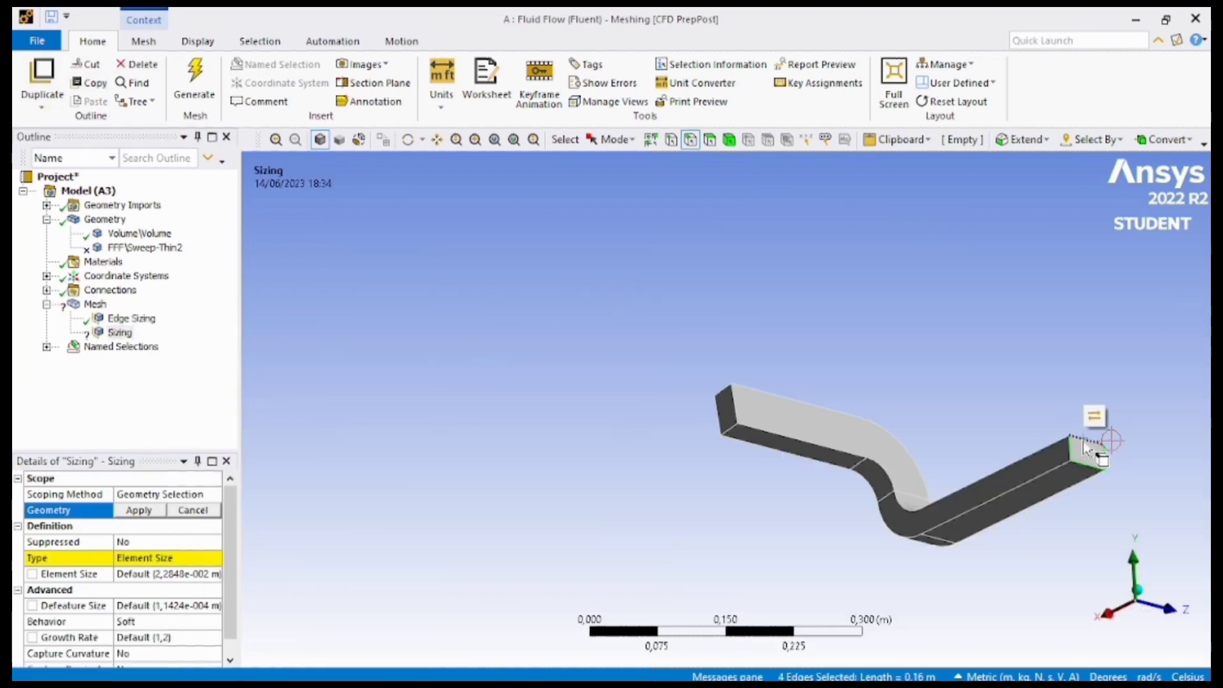
{"action": "left_click", "coordinate": [139, 512]}
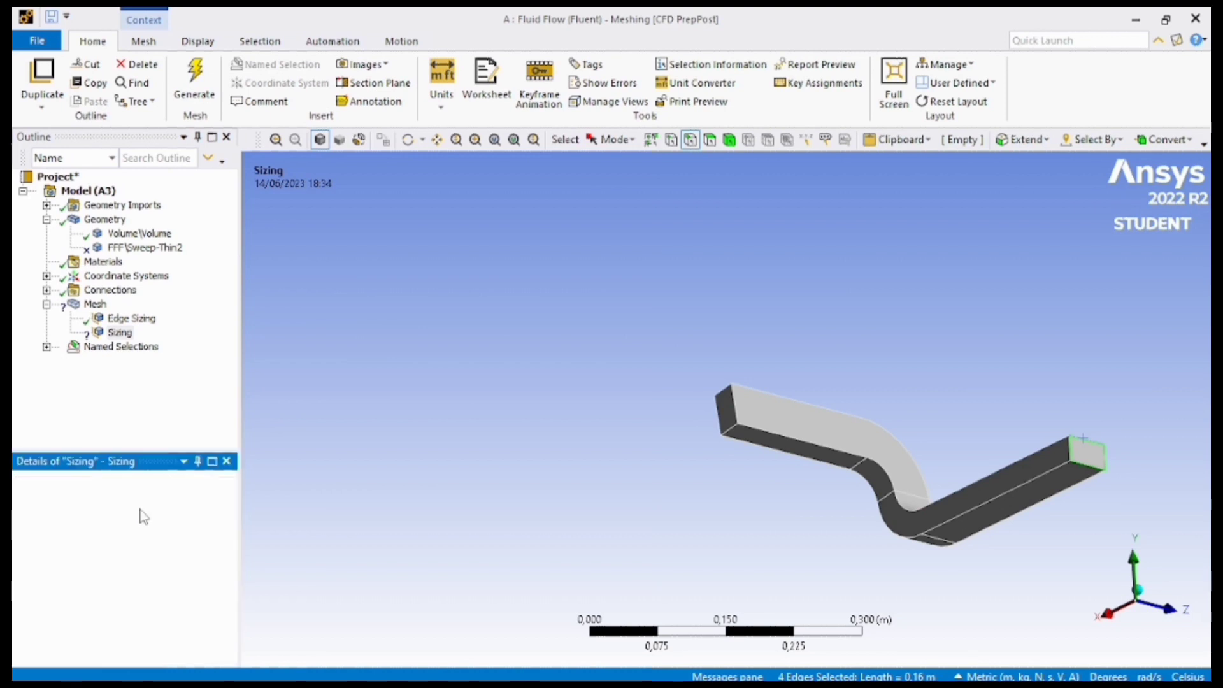
Define Edge Sizing 2 by Number of Divisions with a value of 50
{"action": "left_click", "coordinate": [198, 556]}
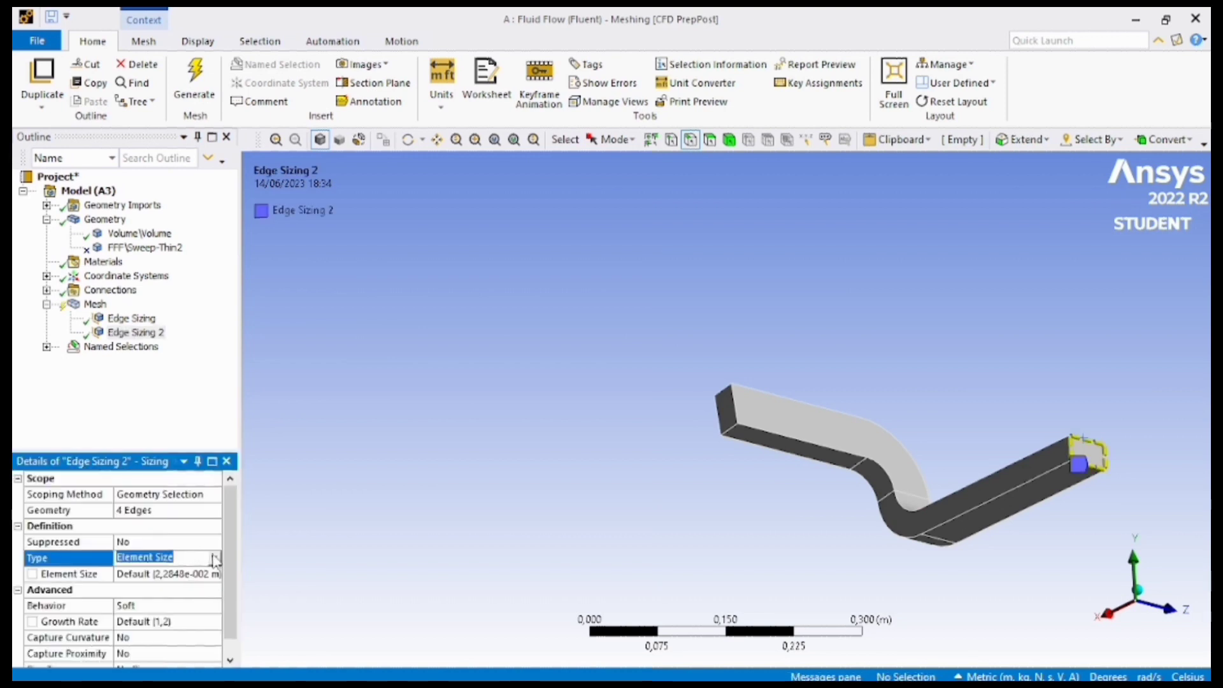
{"action": "left_click", "coordinate": [214, 558]}
{"action": "left_click", "coordinate": [209, 589]}
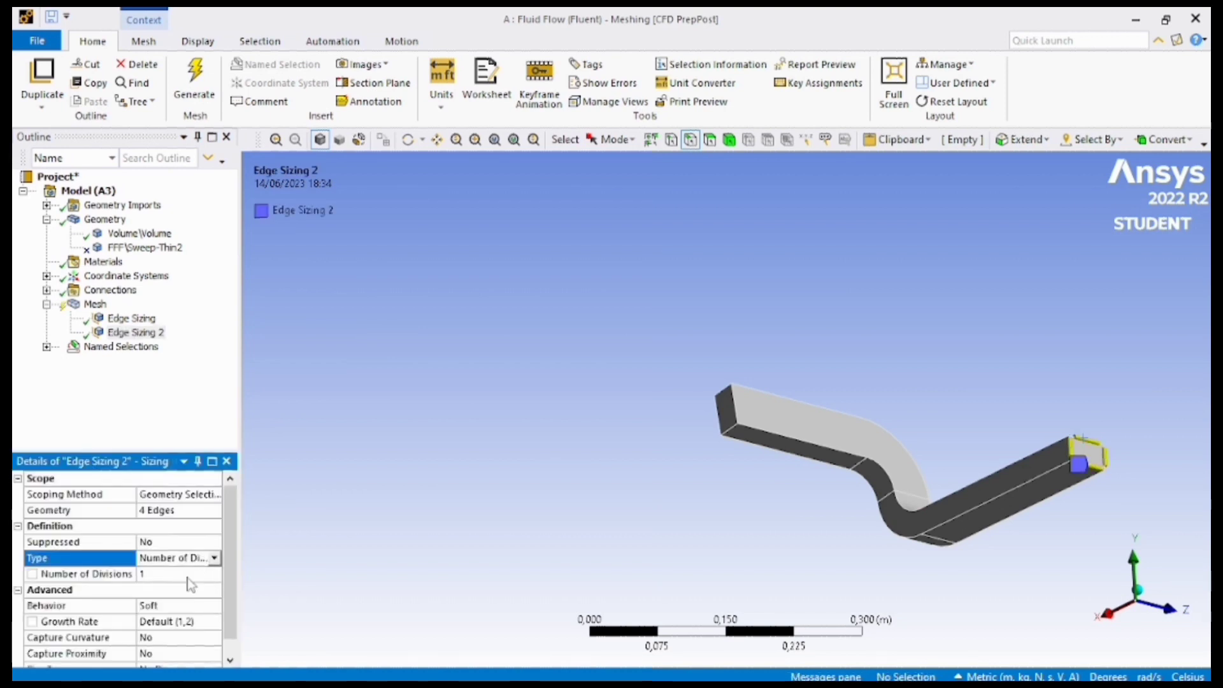
{"action": "left_click", "coordinate": [186, 577]}
{"action": "type", "text": "50"}
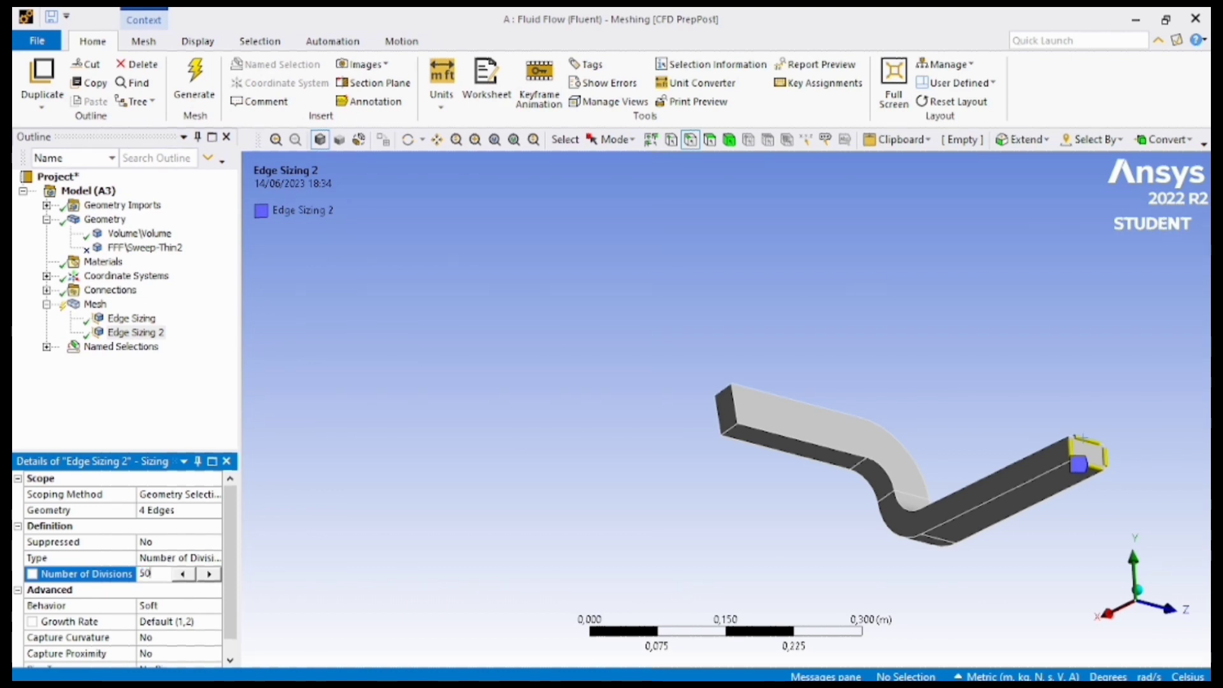
{"action": "right_click", "coordinate": [99, 306]}
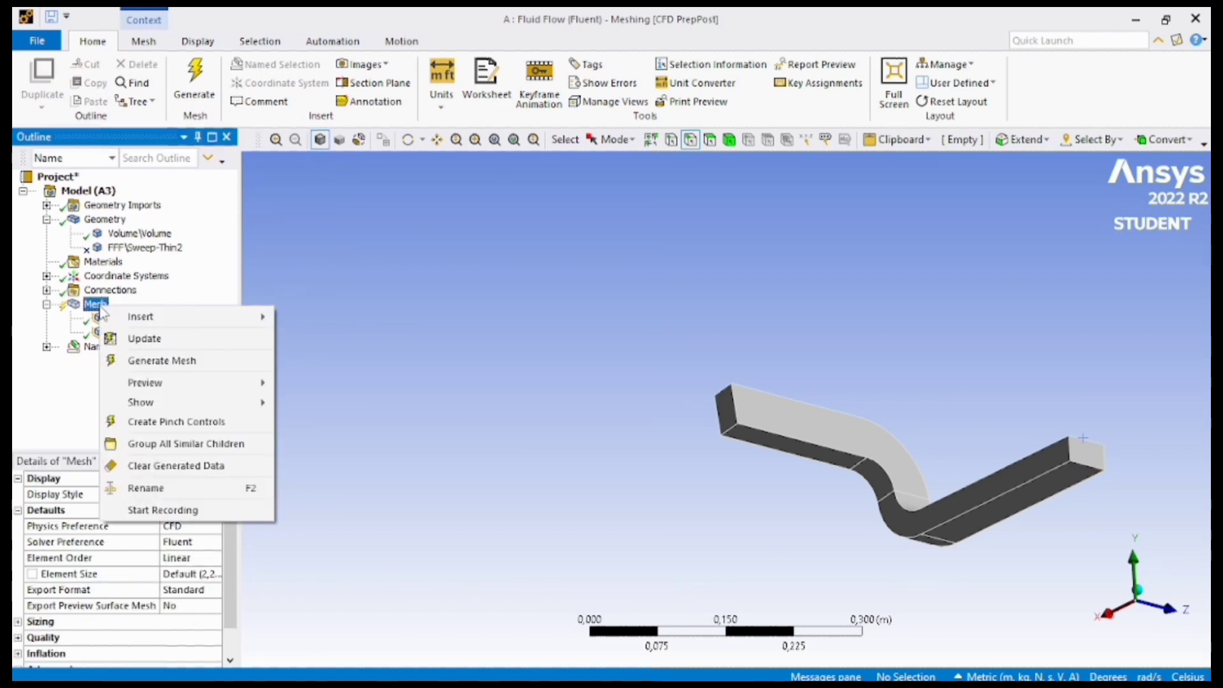
{"action": "mouse_move", "coordinate": [237, 319]}
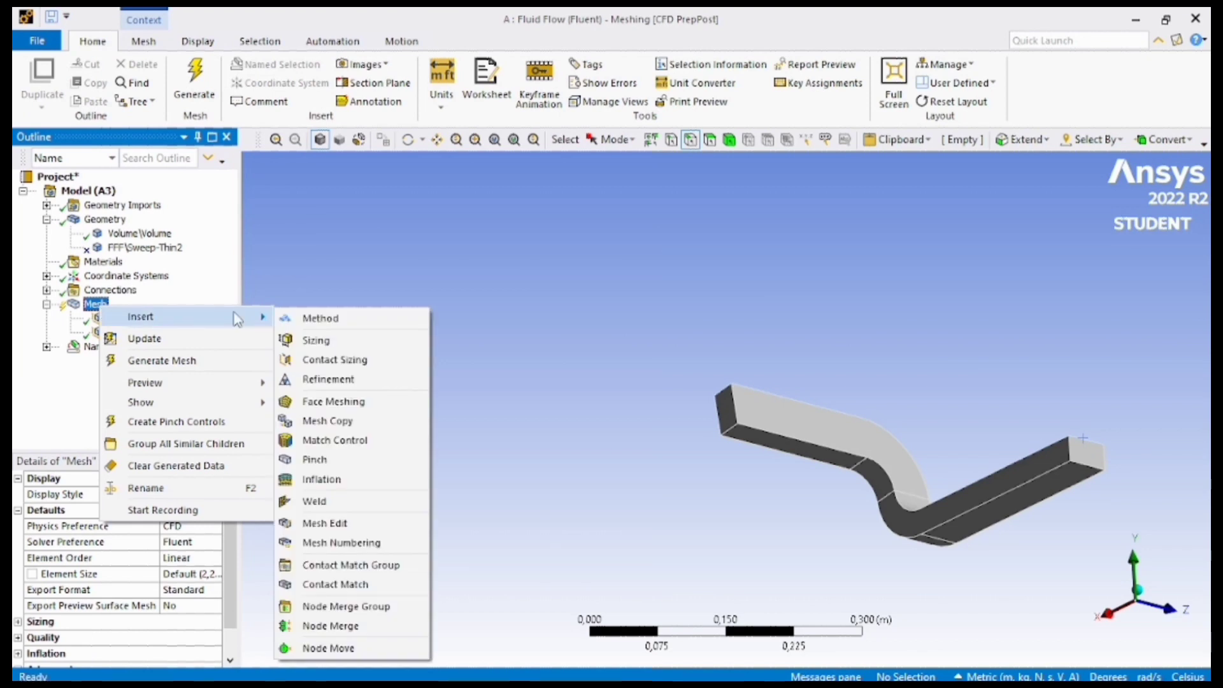
{"action": "left_click", "coordinate": [299, 318]}
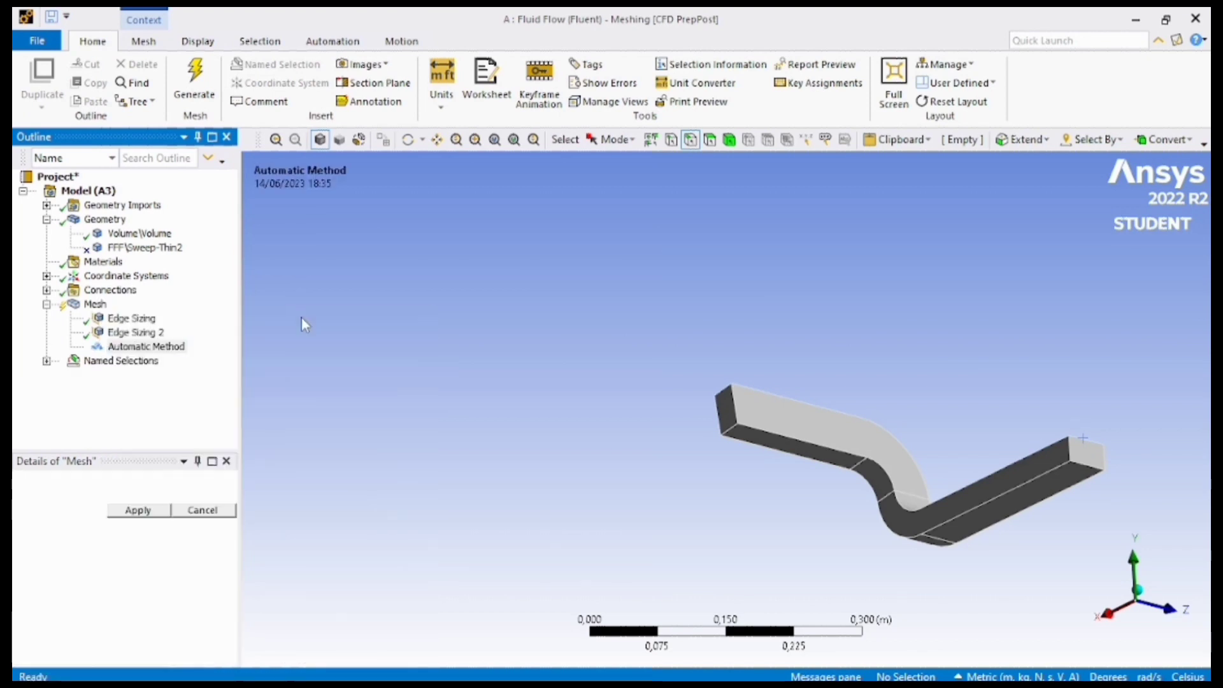
{"action": "right_click", "coordinate": [161, 347]}
{"action": "left_click", "coordinate": [234, 569]}
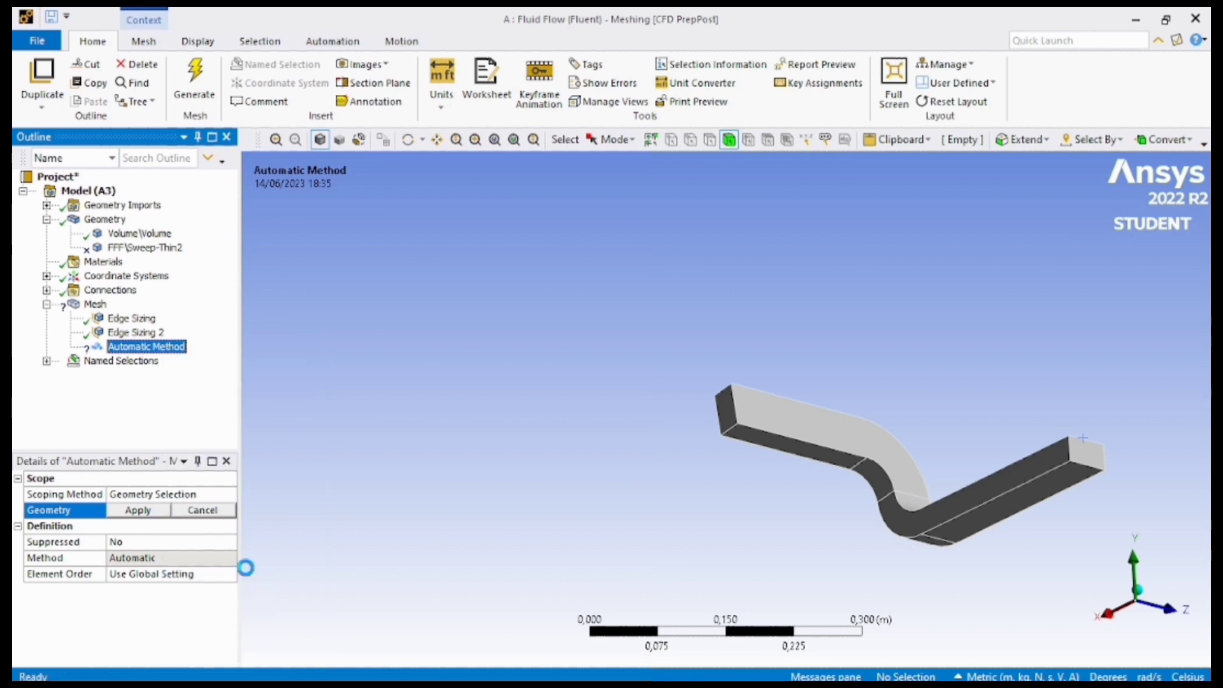
{"action": "left_click", "coordinate": [615, 418]}
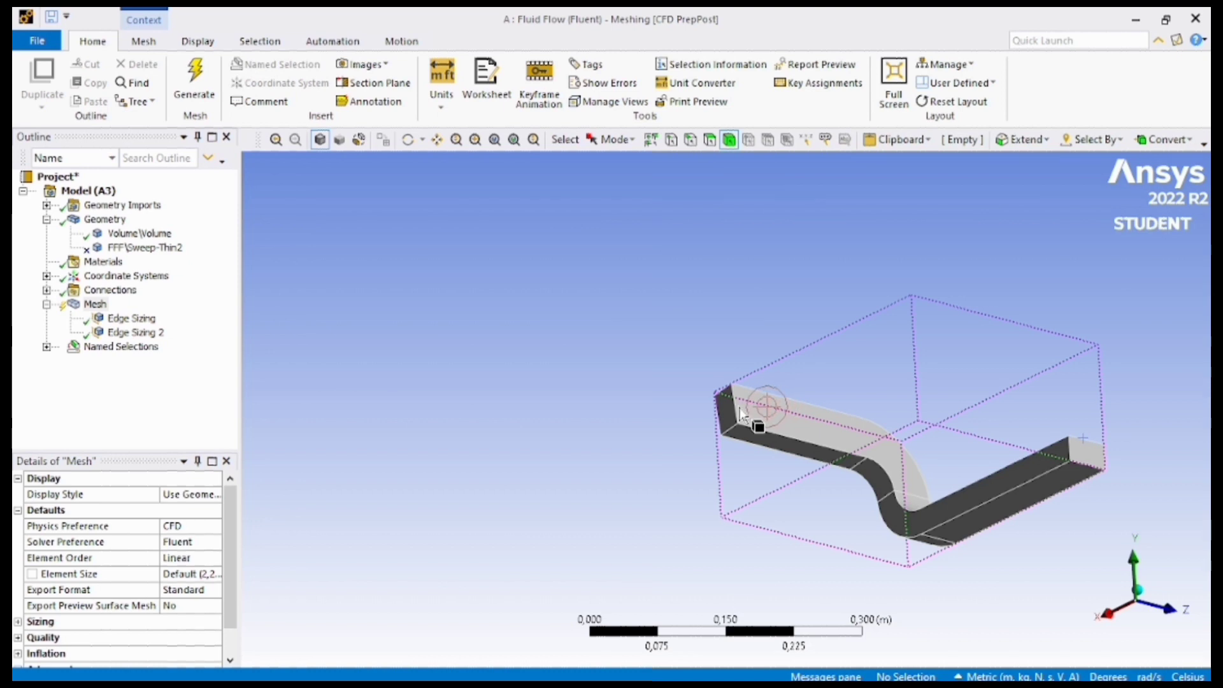
Generate the mesh of the duct's fluid volume with both edge sizings
{"action": "right_click", "coordinate": [94, 303]}
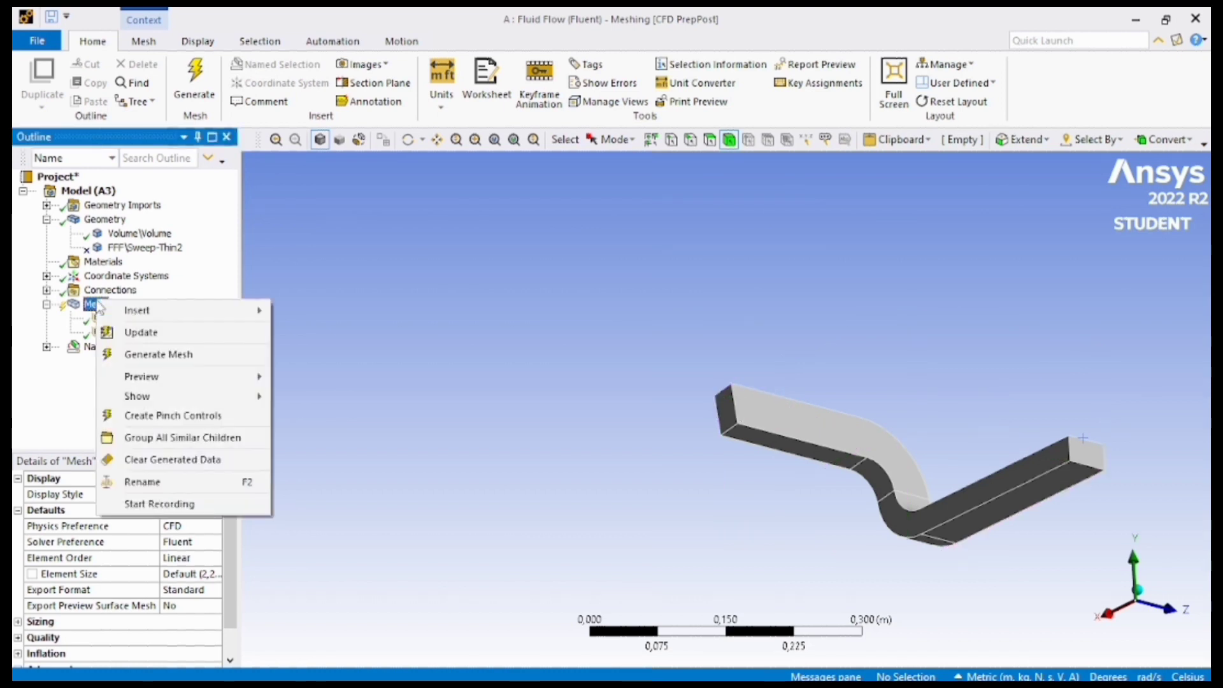
{"action": "left_click", "coordinate": [155, 355]}
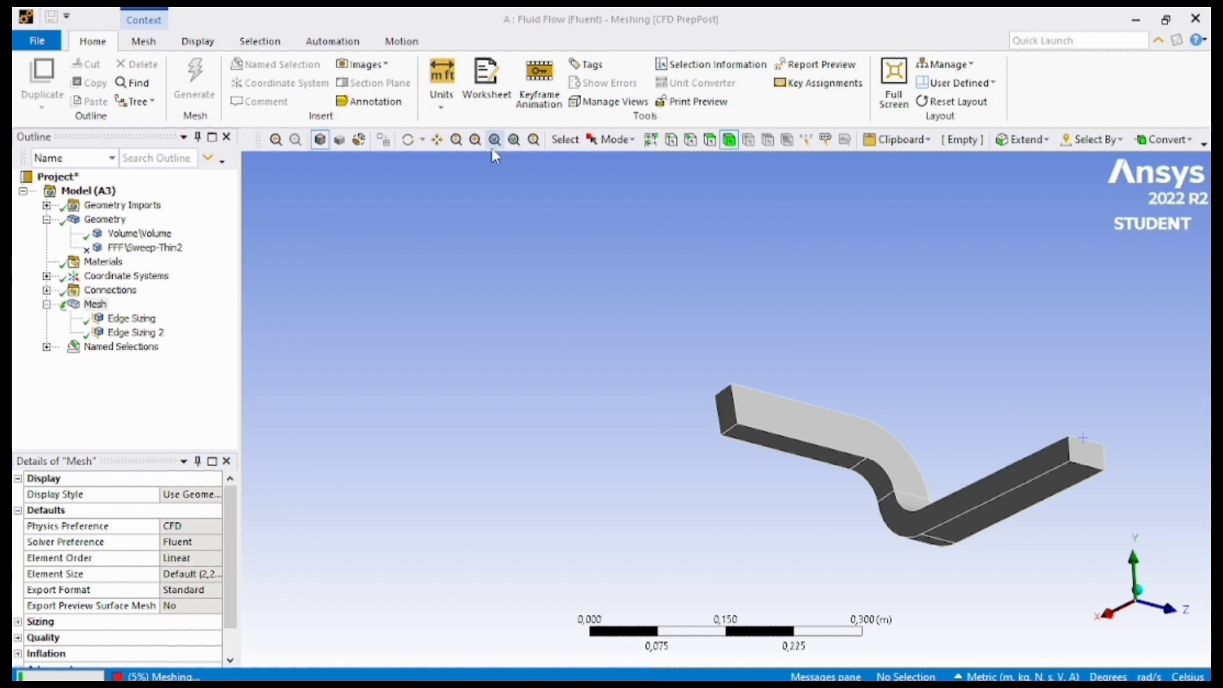
{"action": "left_click", "coordinate": [437, 140]}
{"action": "left_click_drag", "start_coordinate": [977, 401], "coordinate": [767, 346]}
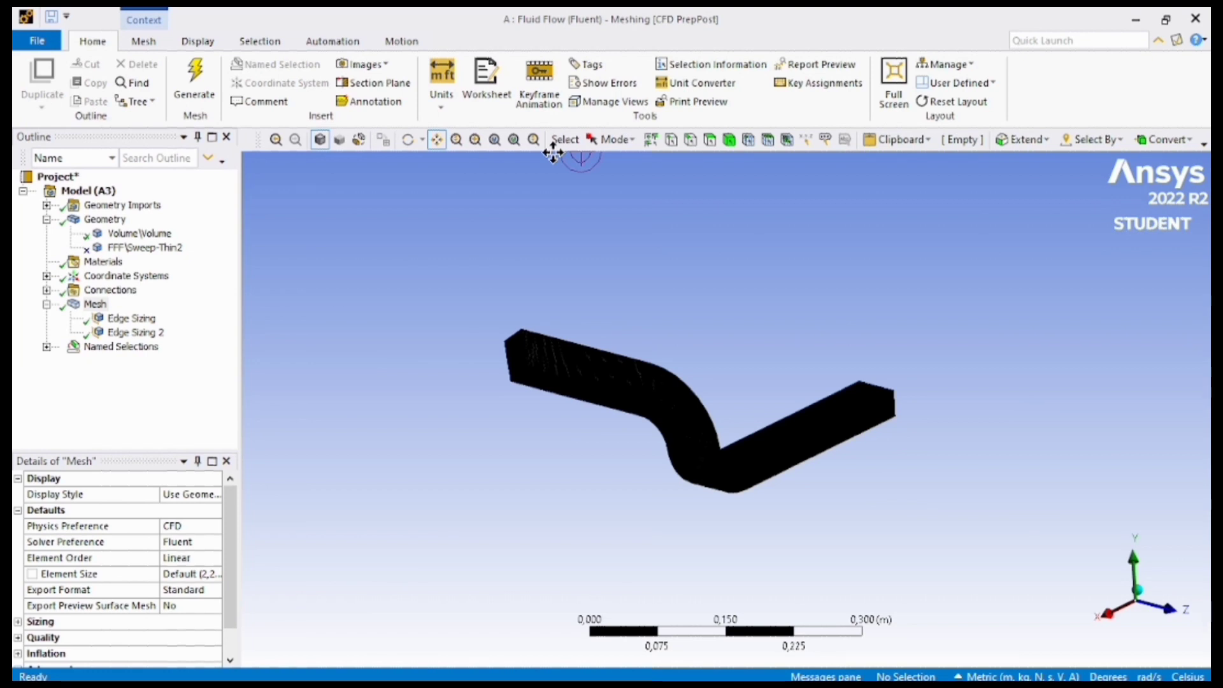
Insert an Inflation control under Mesh
{"action": "right_click", "coordinate": [78, 305]}
{"action": "mouse_move", "coordinate": [113, 320]}
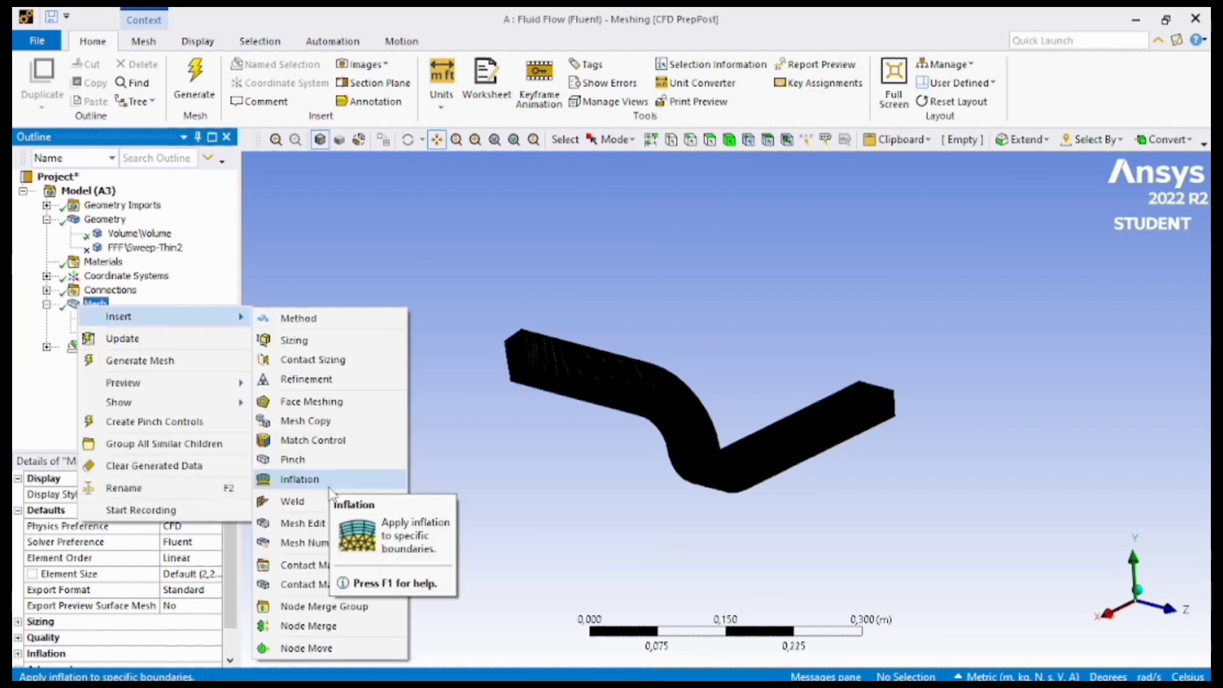
{"action": "left_click", "coordinate": [299, 479]}
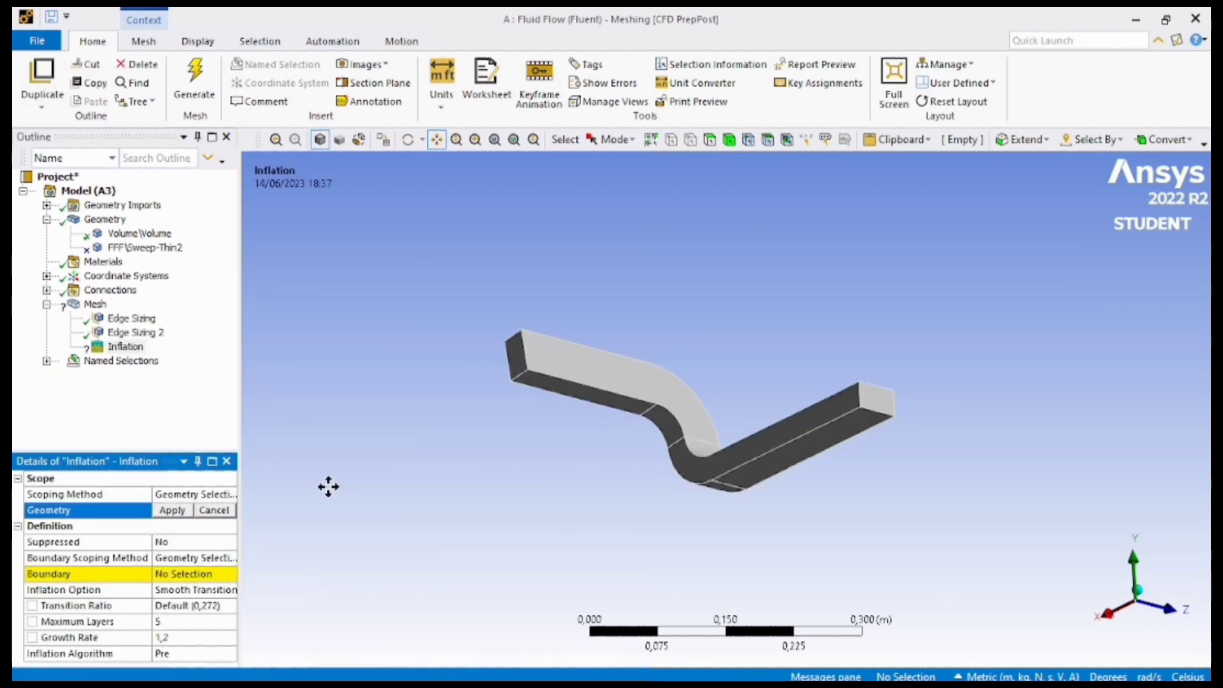
{"action": "left_click", "coordinate": [210, 574]}
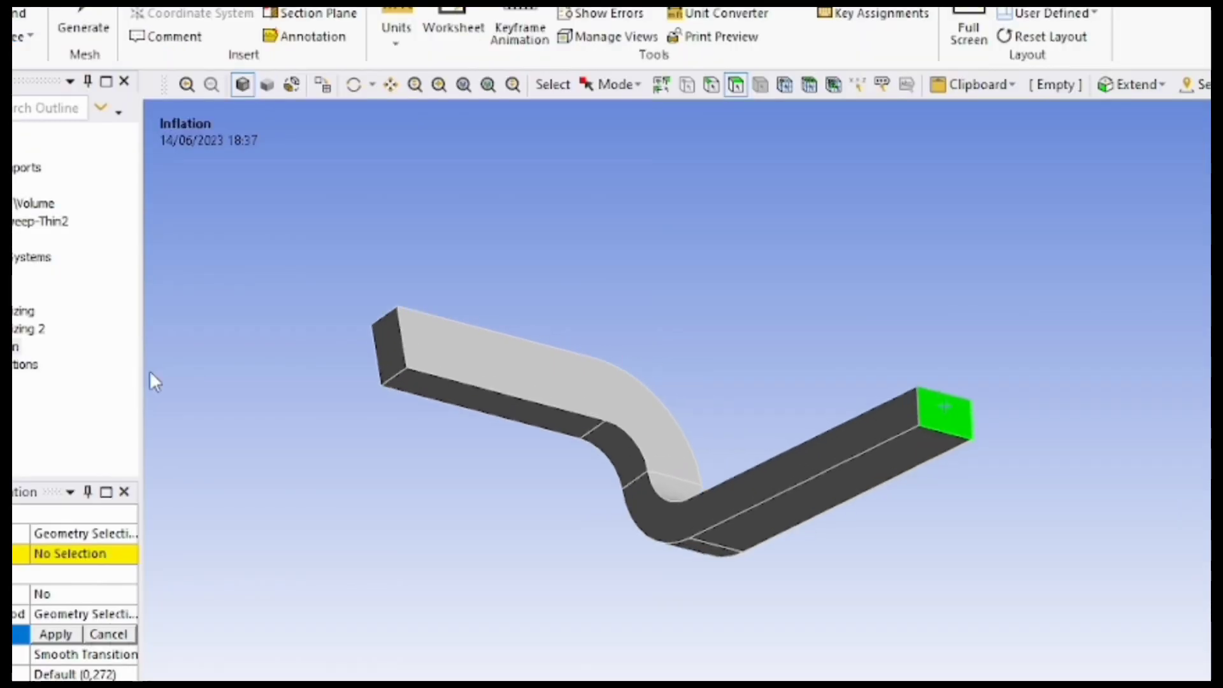
{"action": "scroll", "coordinate": [599, 402], "scroll_direction": "up", "scroll_amount": 10}
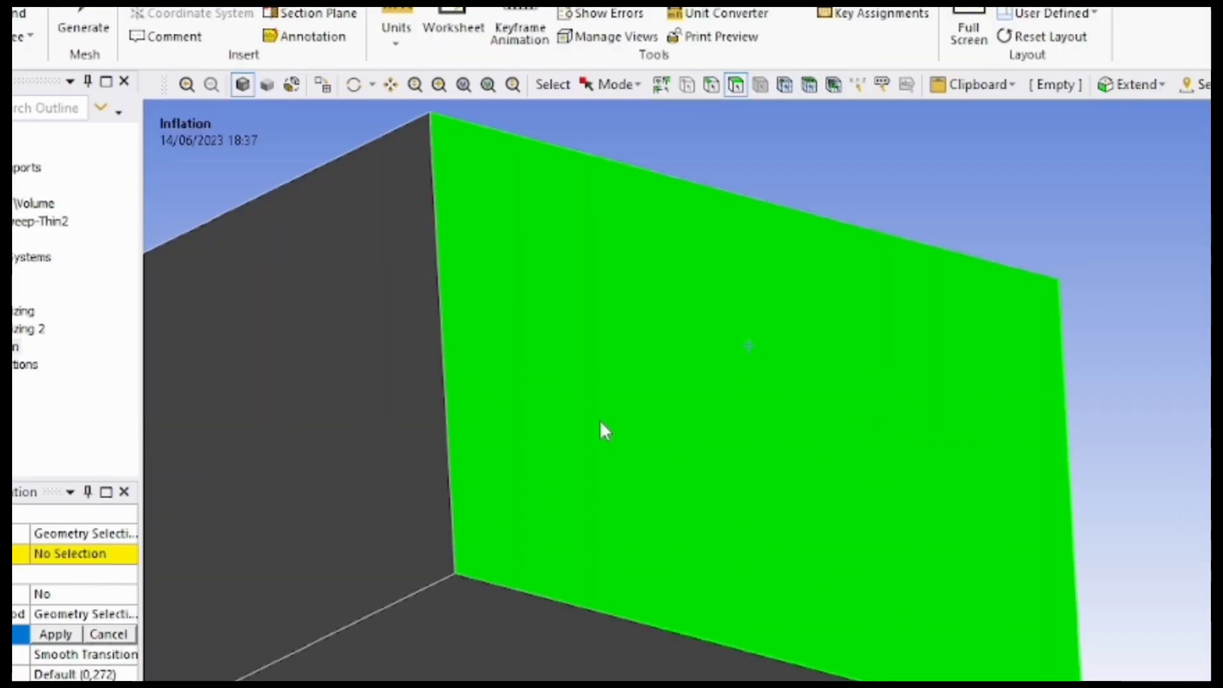
{"action": "scroll", "coordinate": [598, 403], "scroll_direction": "down", "scroll_amount": 2}
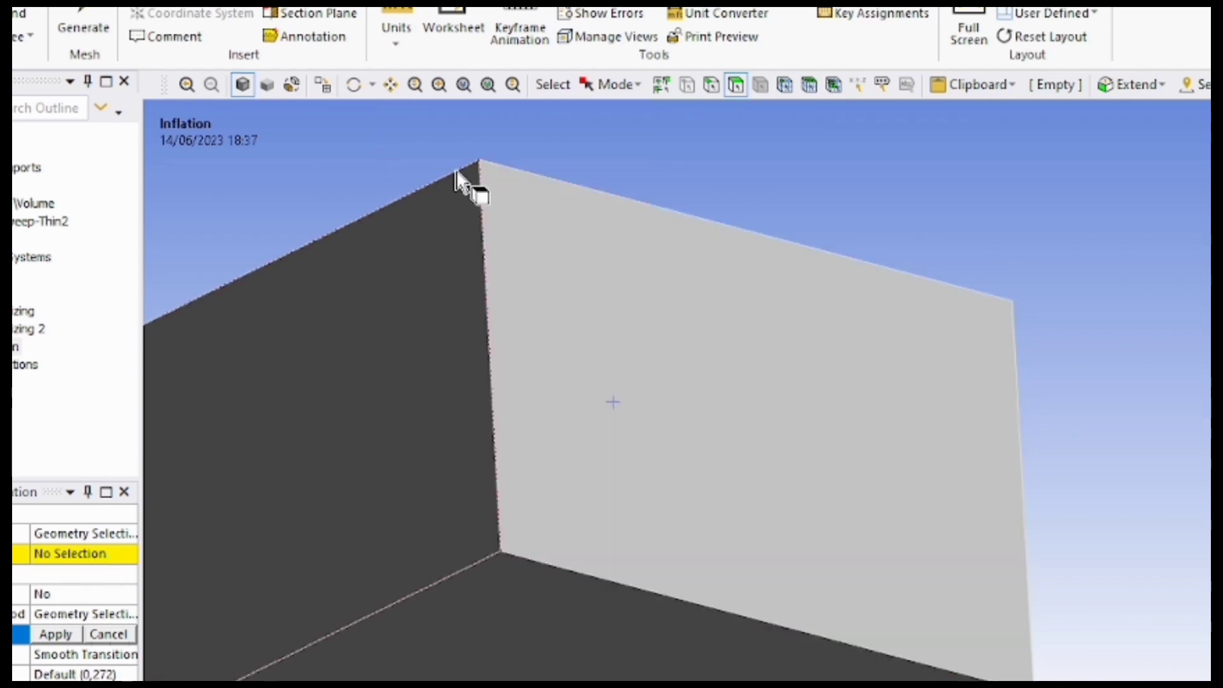
{"action": "scroll", "coordinate": [490, 267], "scroll_direction": "down", "scroll_amount": 5}
{"action": "scroll", "coordinate": [459, 325], "scroll_direction": "down", "scroll_amount": 3}
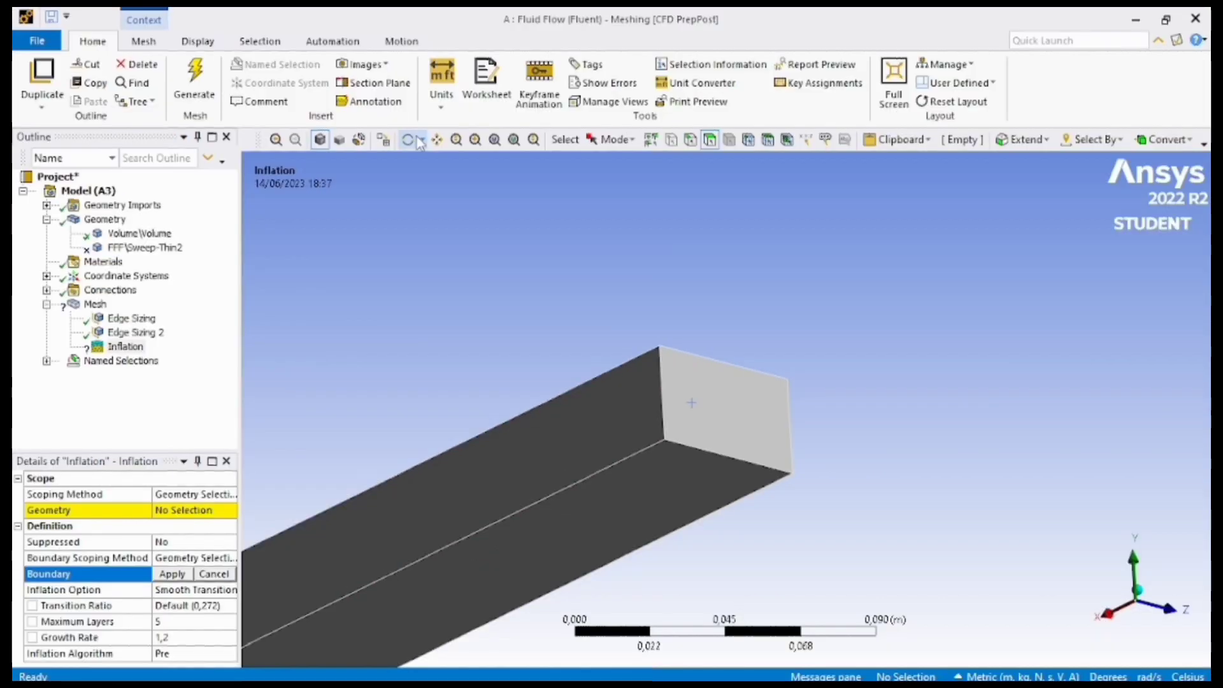
{"action": "left_click", "coordinate": [418, 140]}
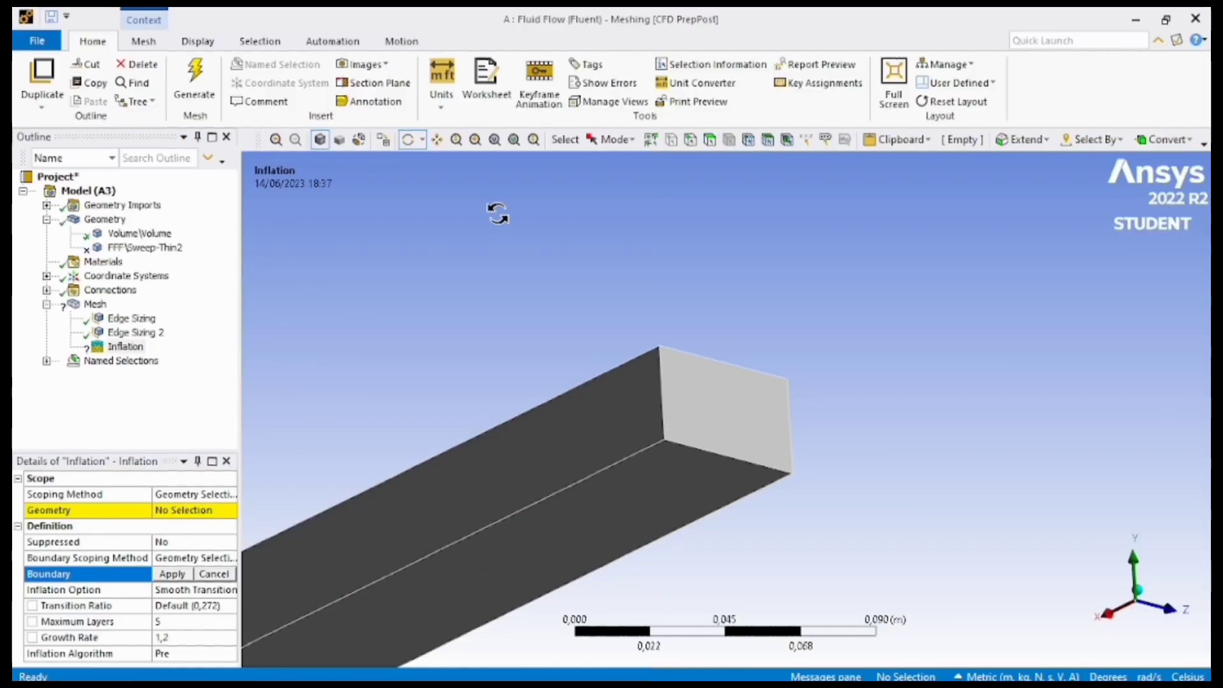
{"action": "left_click_drag", "start_coordinate": [497, 213], "coordinate": [607, 321]}
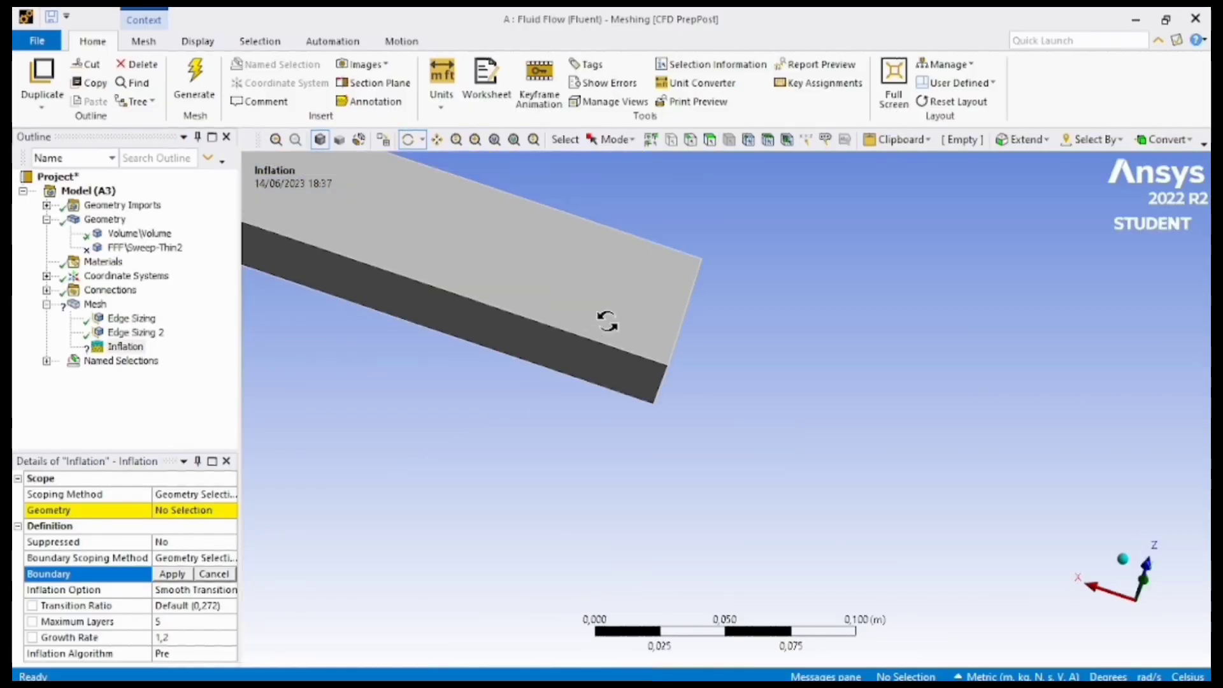
{"action": "scroll", "coordinate": [535, 300], "scroll_direction": "down", "scroll_amount": 3}
{"action": "left_click", "coordinate": [535, 139]}
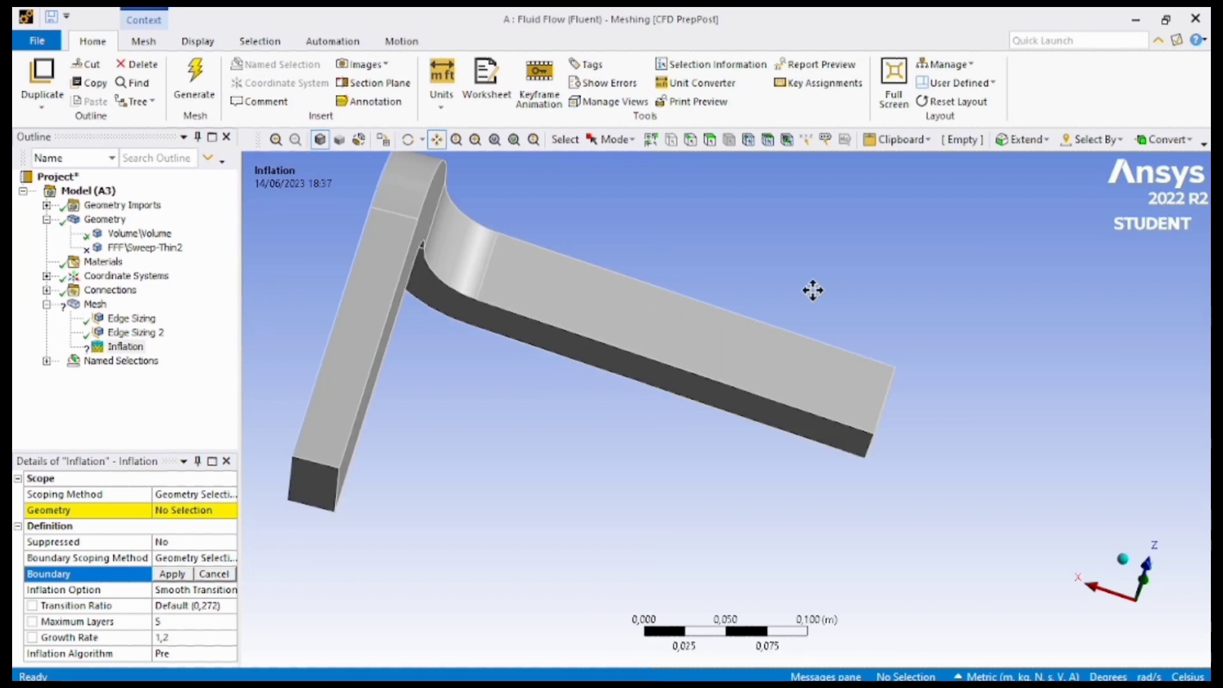
Scope the Inflation control's geometry to the duct's fluid body
{"action": "left_click", "coordinate": [114, 349]}
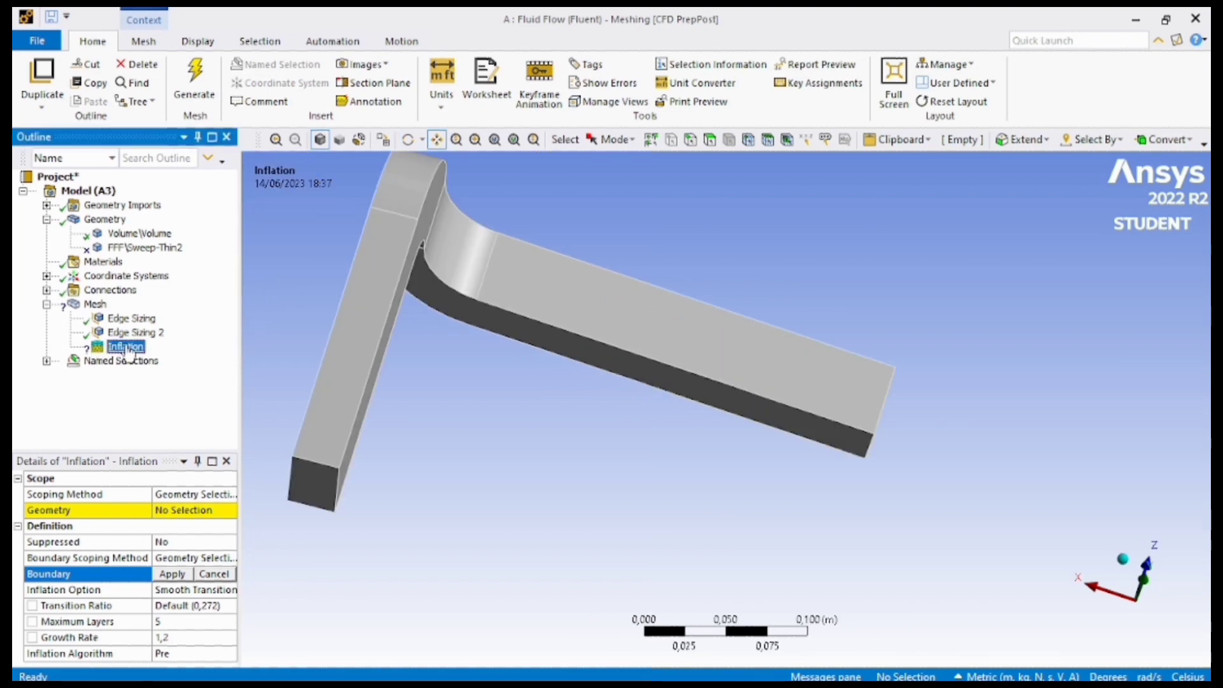
{"action": "left_click", "coordinate": [186, 513]}
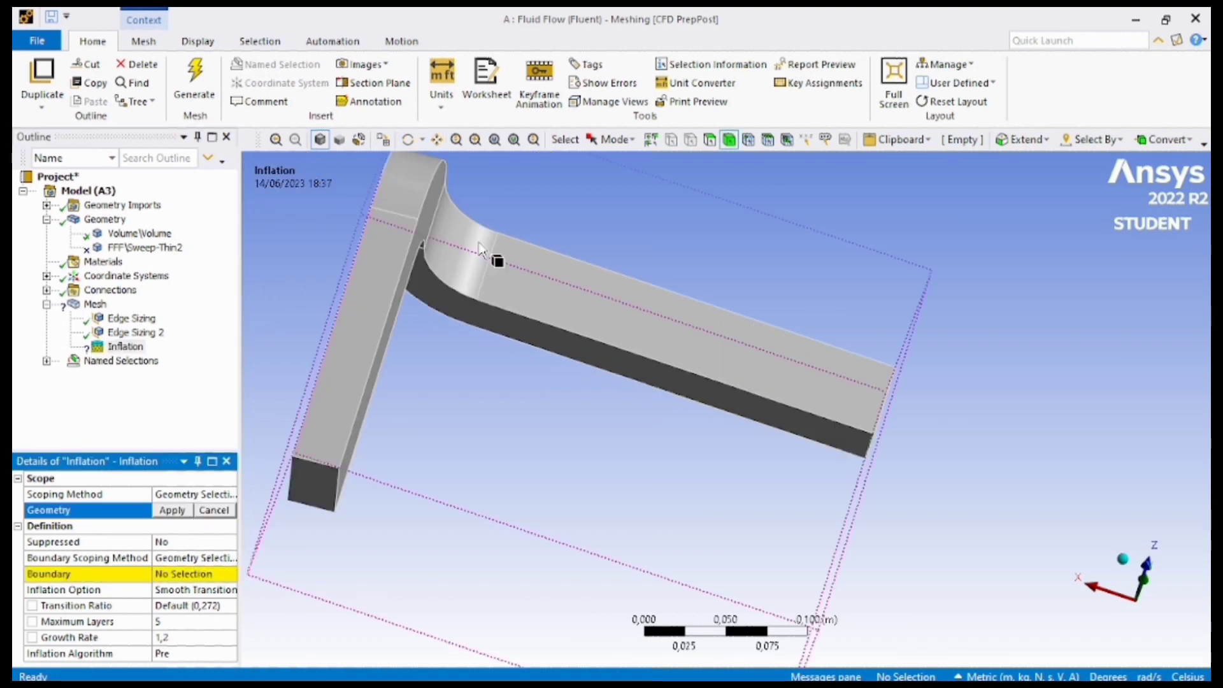
{"action": "left_click", "coordinate": [510, 273]}
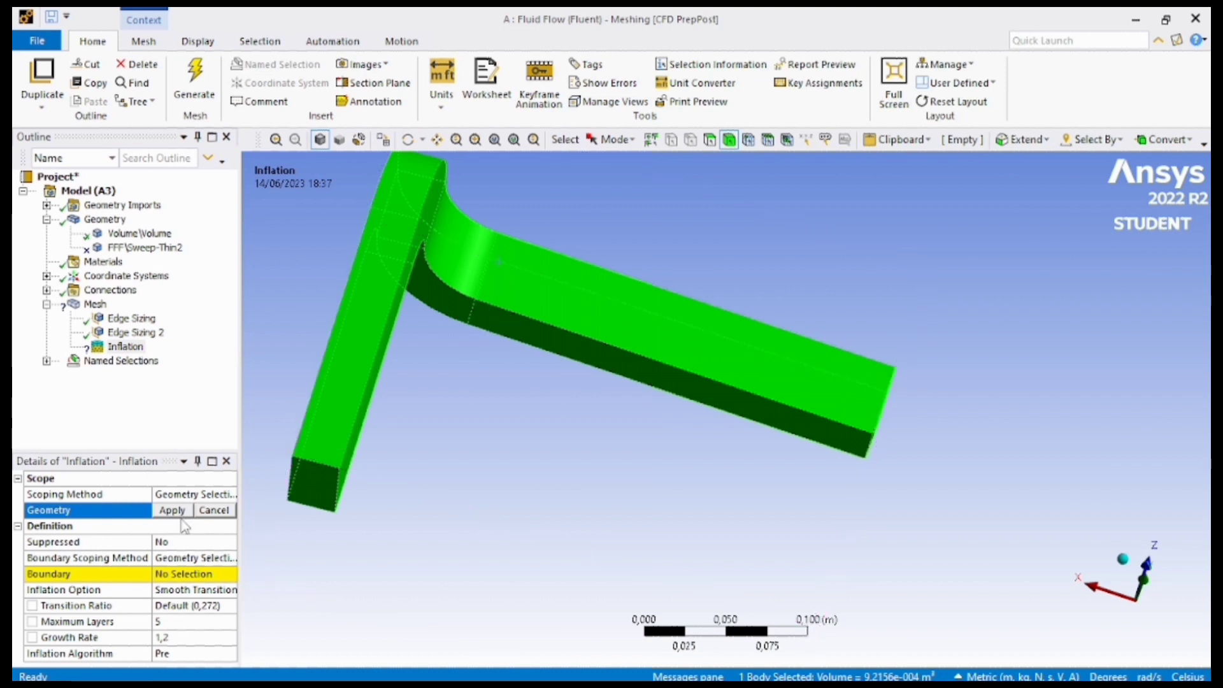
{"action": "left_click", "coordinate": [222, 510]}
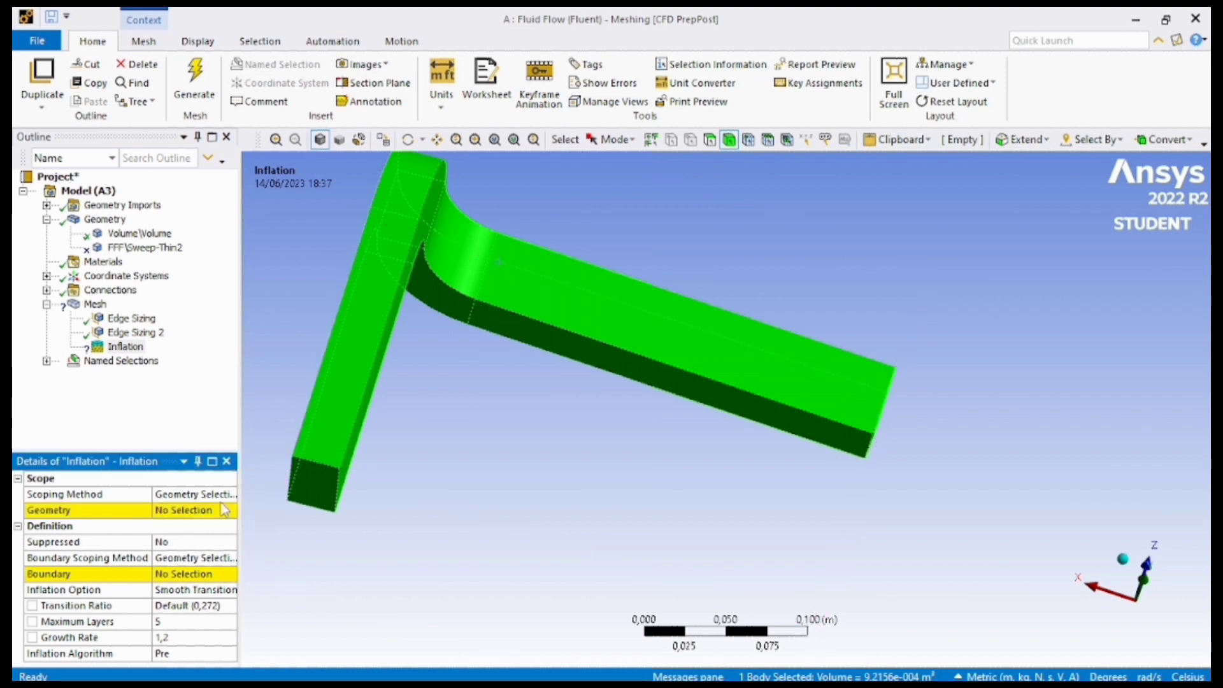
{"action": "left_click", "coordinate": [391, 499]}
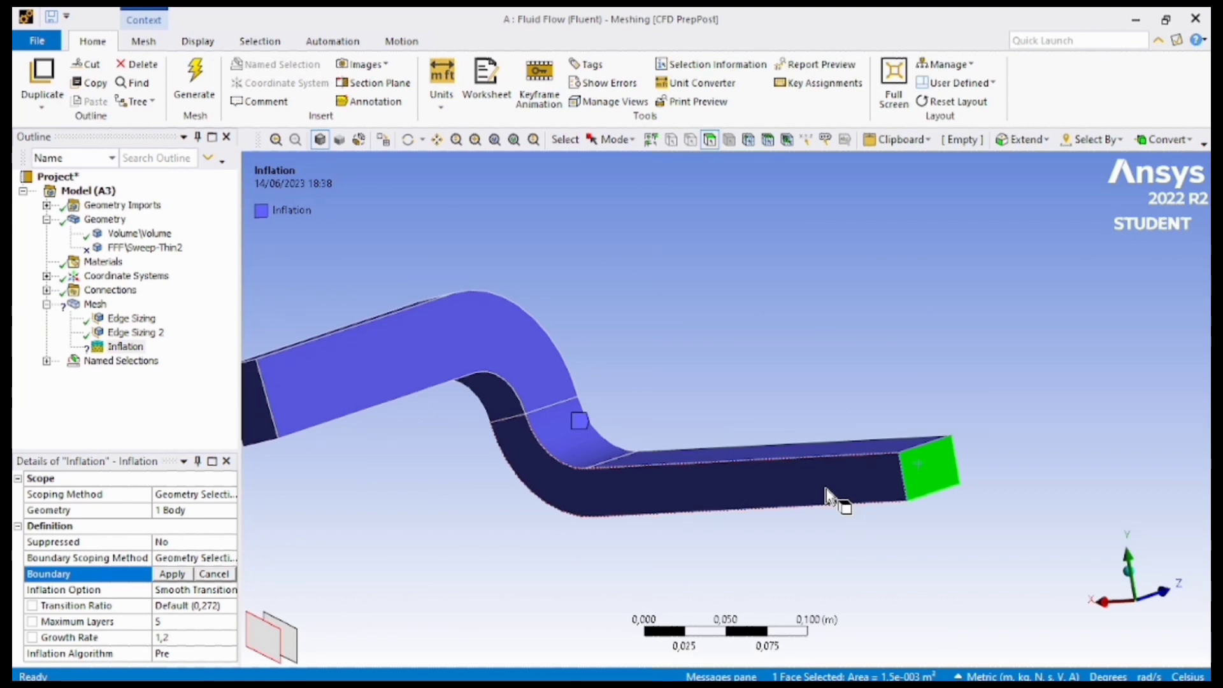
Assign the duct's two end faces as the inflation boundary and generate the mesh
{"action": "left_click", "coordinate": [253, 419]}
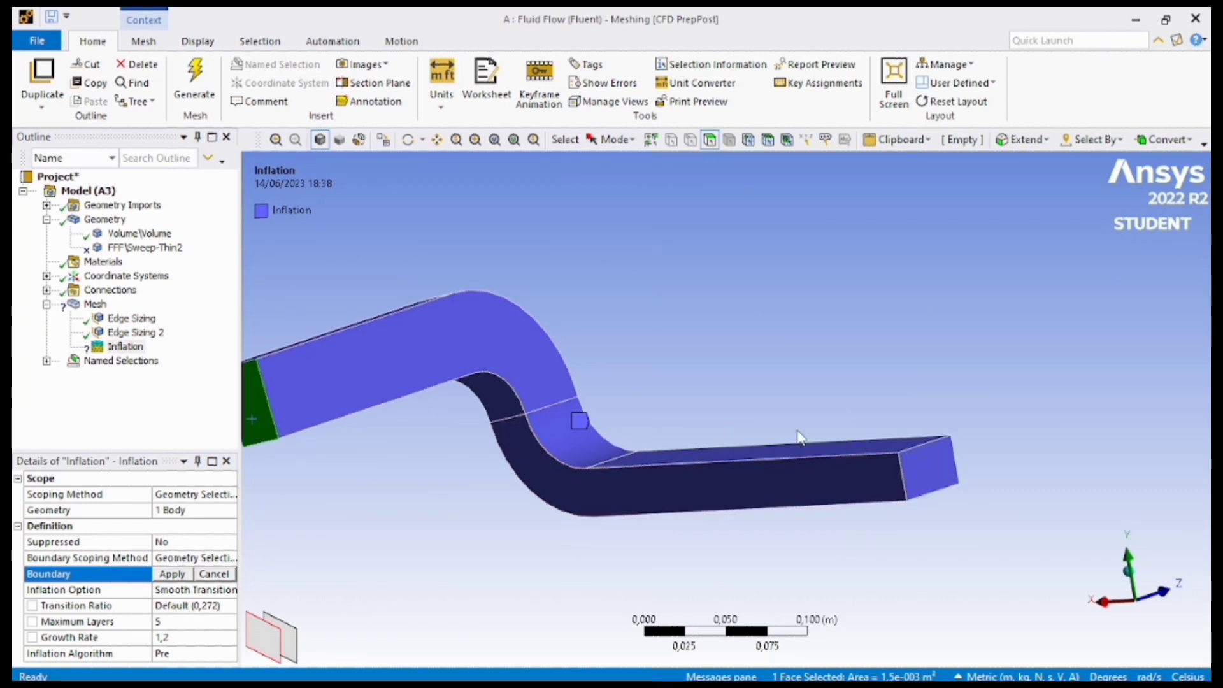
{"action": "left_click", "coordinate": [913, 474], "text": "ctrl"}
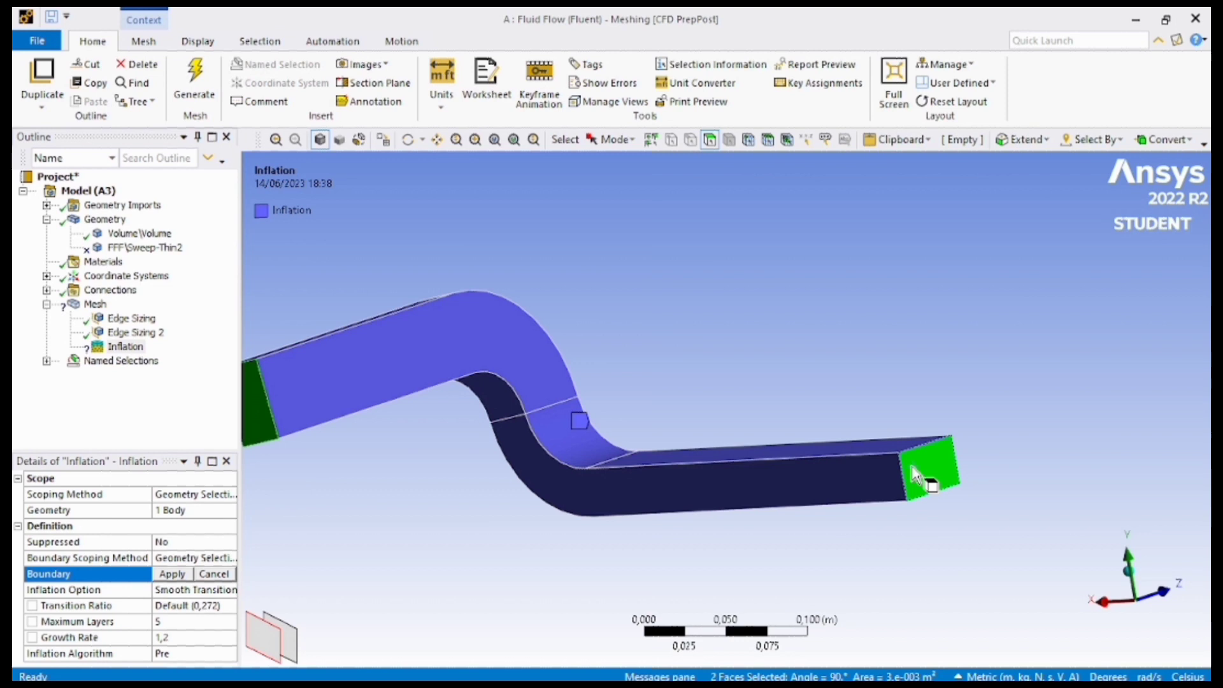
{"action": "left_click", "coordinate": [172, 574]}
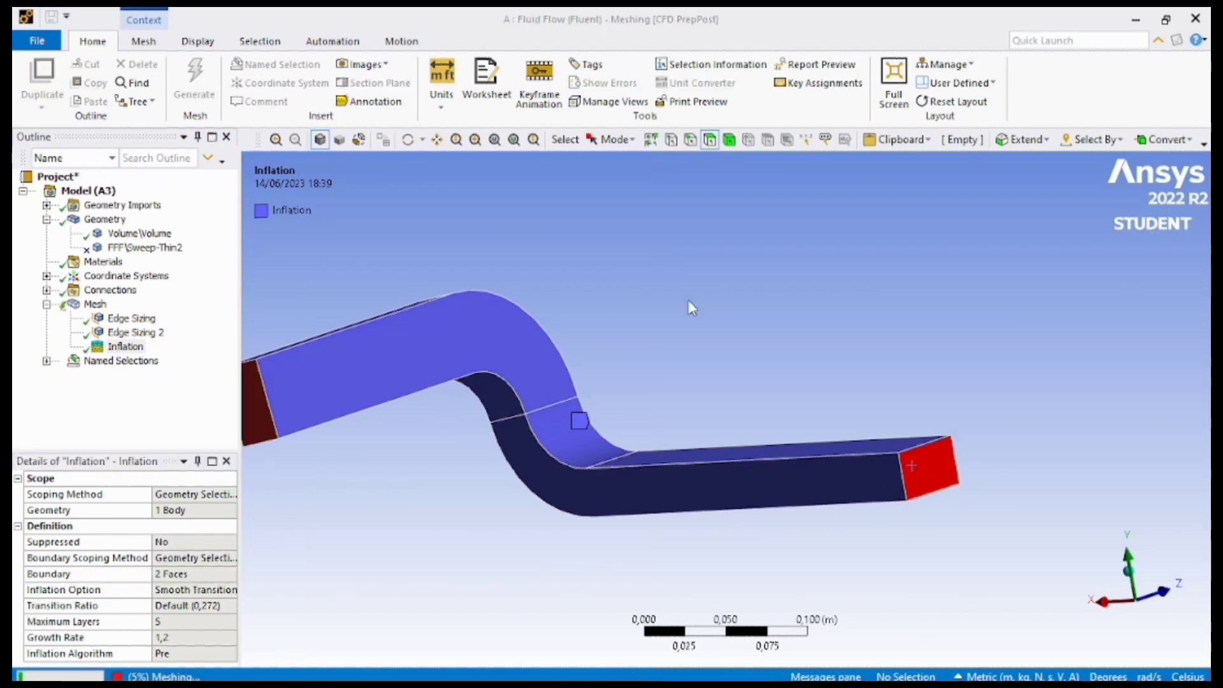
Display the generated mesh and examine the duct's end faces and side walls
{"action": "scroll", "coordinate": [674, 331], "scroll_direction": "down", "scroll_amount": 4}
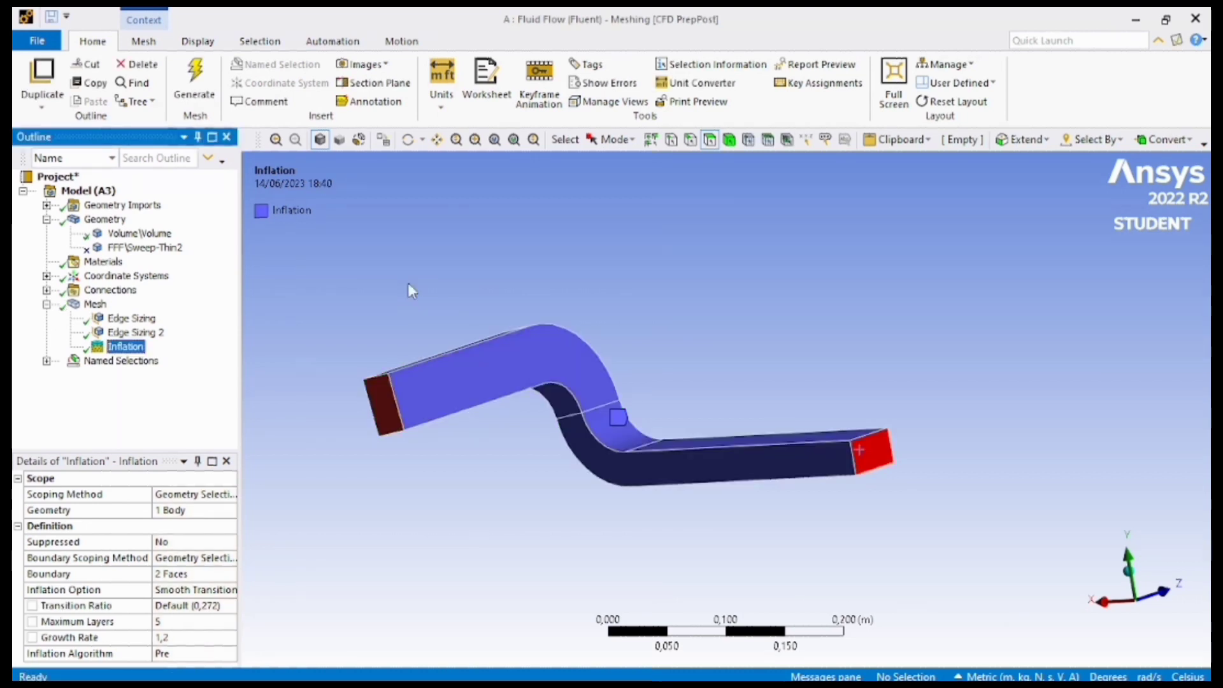
{"action": "scroll", "coordinate": [408, 284], "scroll_direction": "up", "scroll_amount": 3}
{"action": "middle_click_drag", "start_coordinate": [611, 408], "coordinate": [719, 450]}
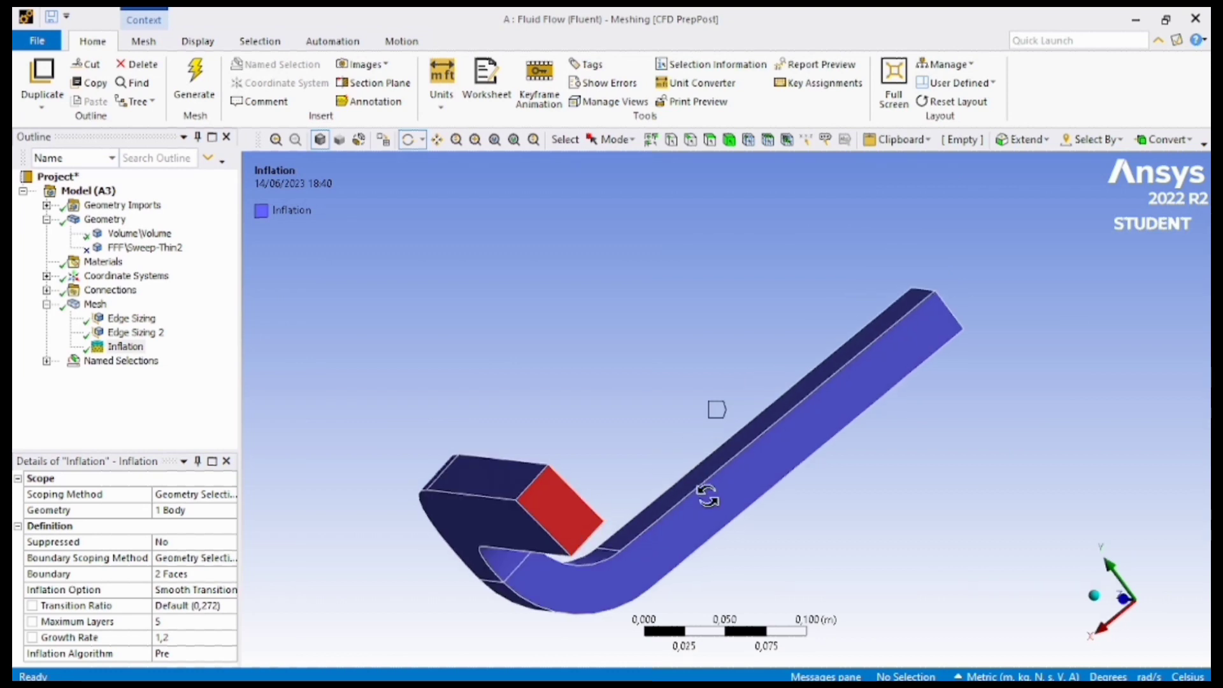
{"action": "left_click", "coordinate": [95, 305]}
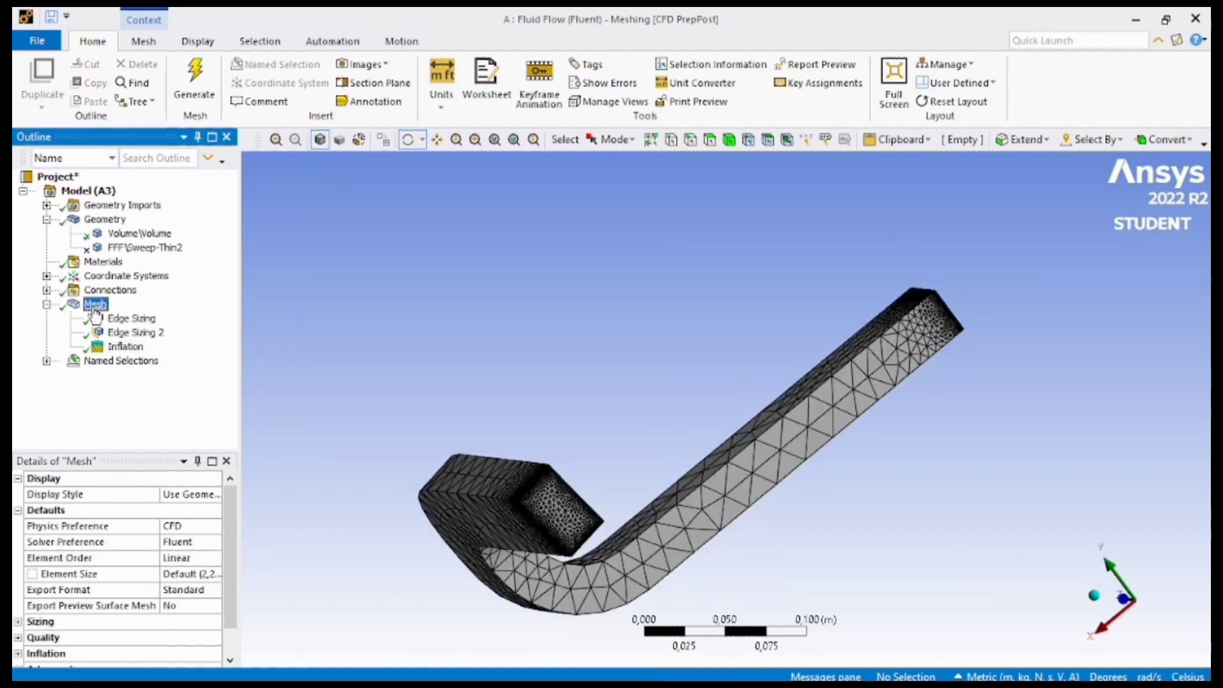
Show the Aspect Ratio mesh metric in the mesh's Quality settings
{"action": "scroll", "coordinate": [39, 593], "scroll_direction": "down", "scroll_amount": 1}
{"action": "left_click", "coordinate": [18, 606]}
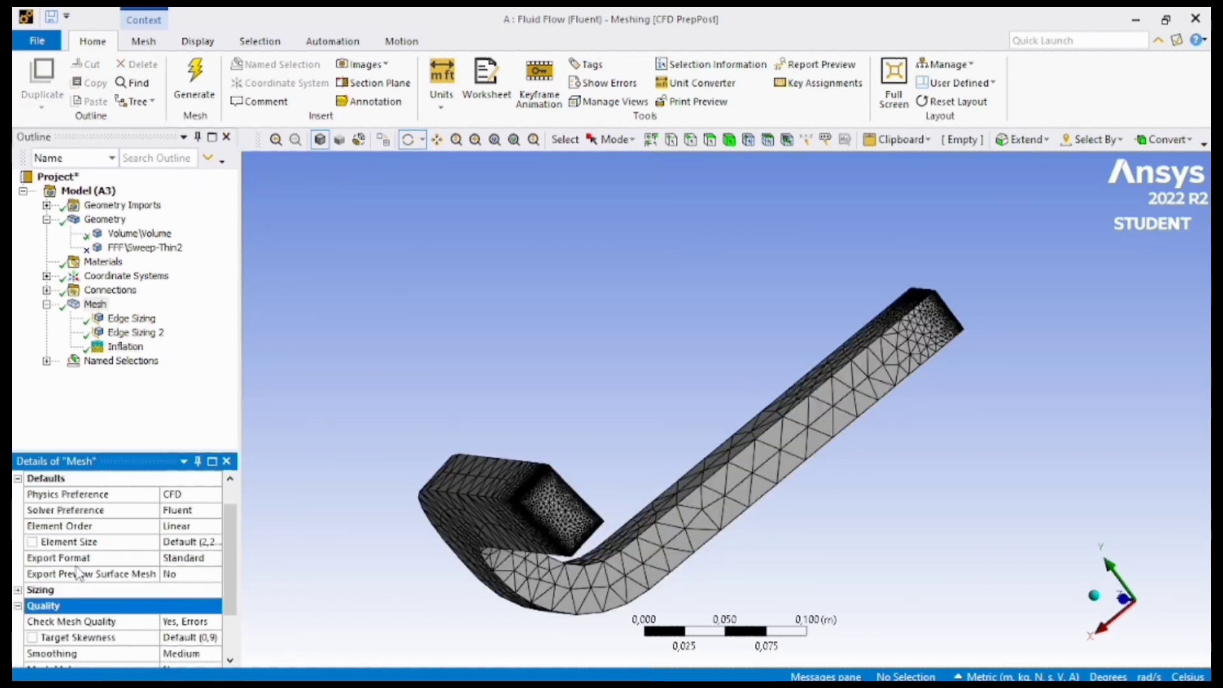
{"action": "scroll", "coordinate": [79, 574], "scroll_direction": "down", "scroll_amount": 1}
{"action": "left_click", "coordinate": [194, 622]}
{"action": "left_click", "coordinate": [195, 577]}
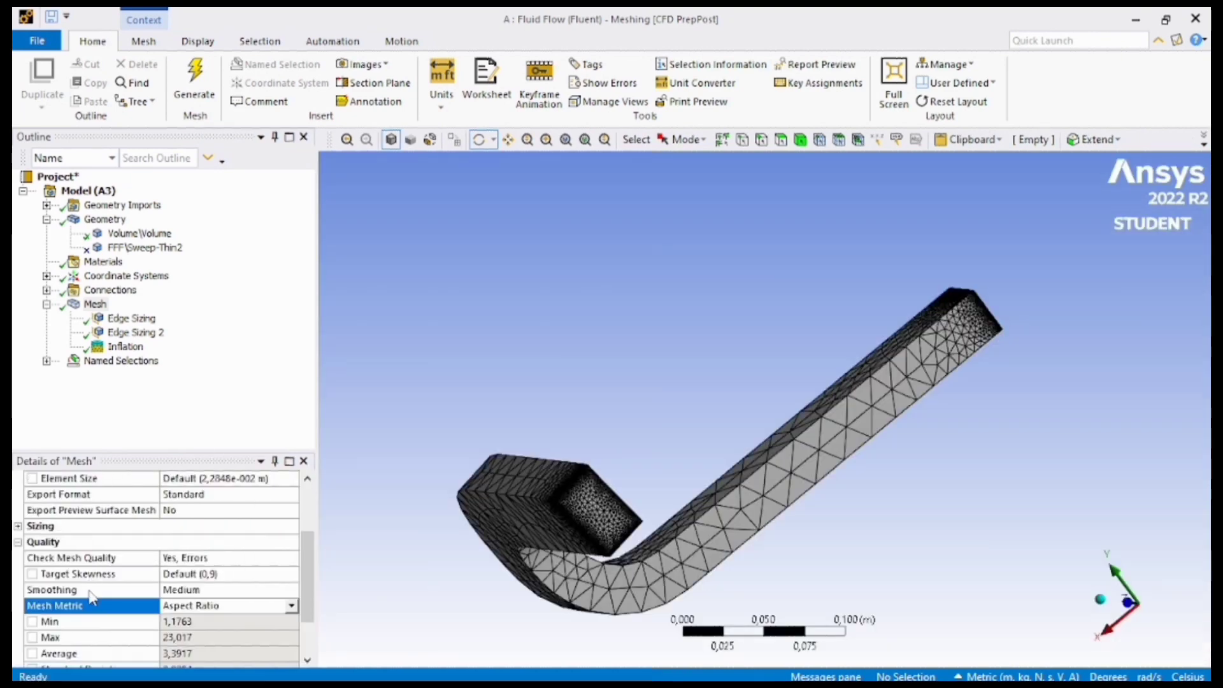
Change the Mesh Metric to Skewness and check its maximum value
{"action": "scroll", "coordinate": [93, 592], "scroll_direction": "down", "scroll_amount": 1}
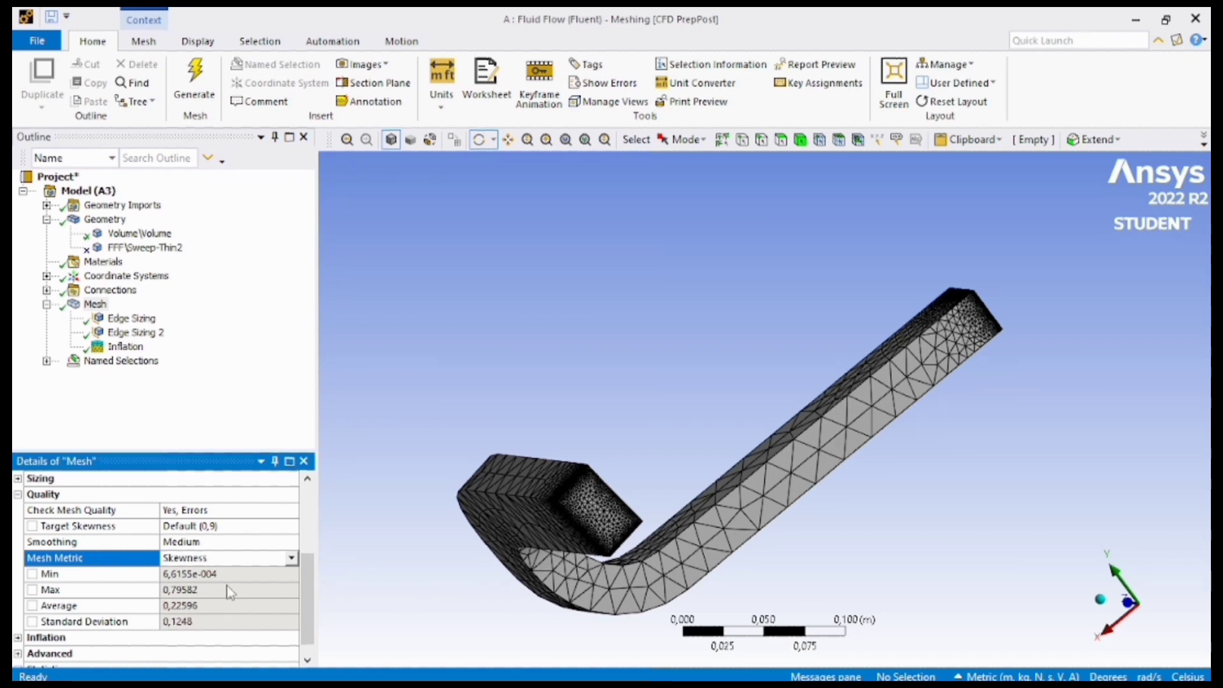
{"action": "left_click", "coordinate": [228, 588]}
{"action": "left_click", "coordinate": [228, 586]}
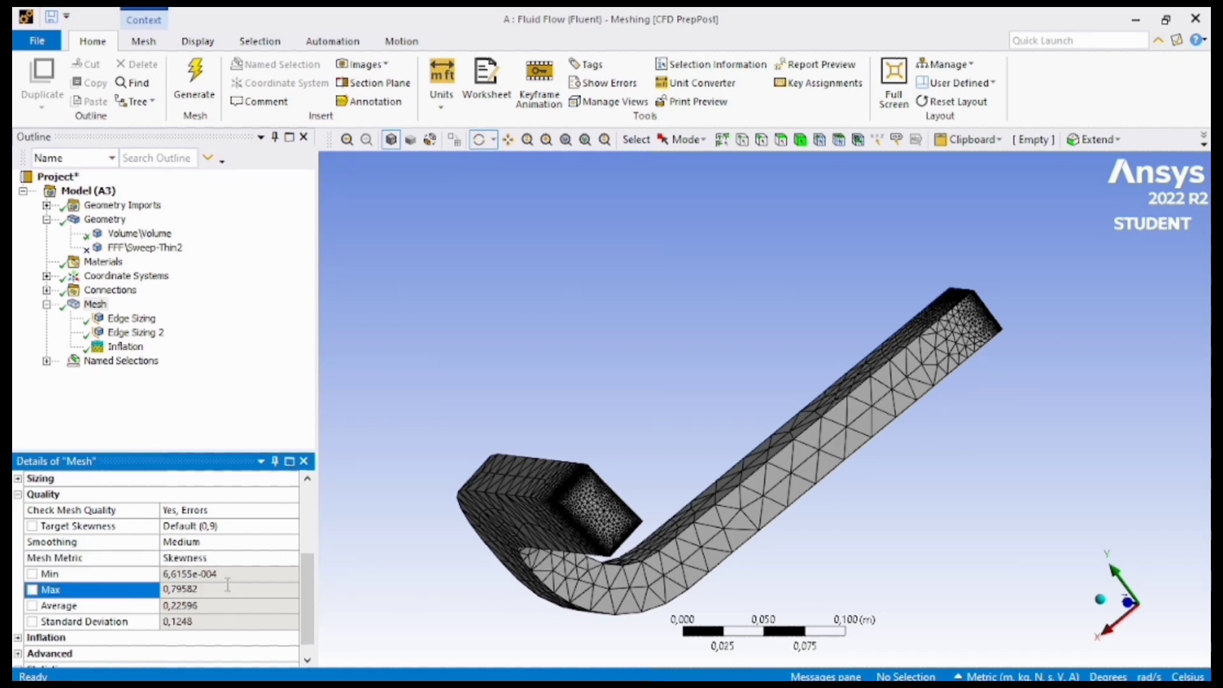
Create a named selection called inlet from the end face of the duct's shorter visible leg
{"action": "left_click", "coordinate": [598, 510]}
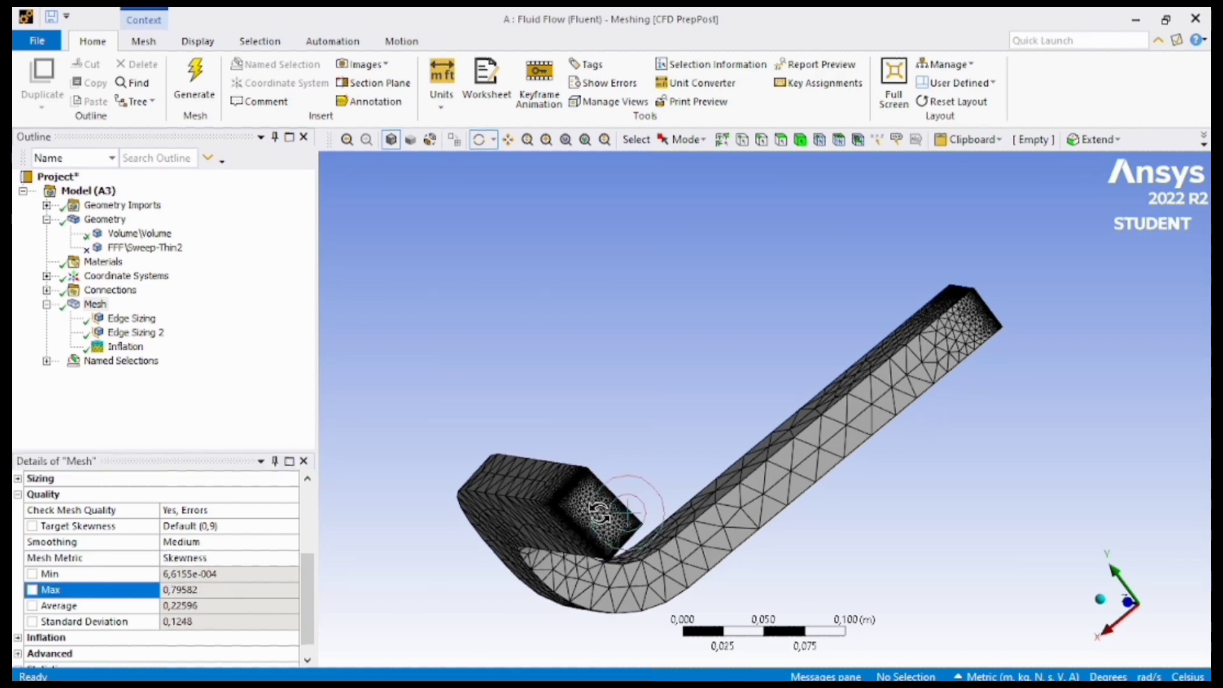
{"action": "left_click", "coordinate": [637, 408]}
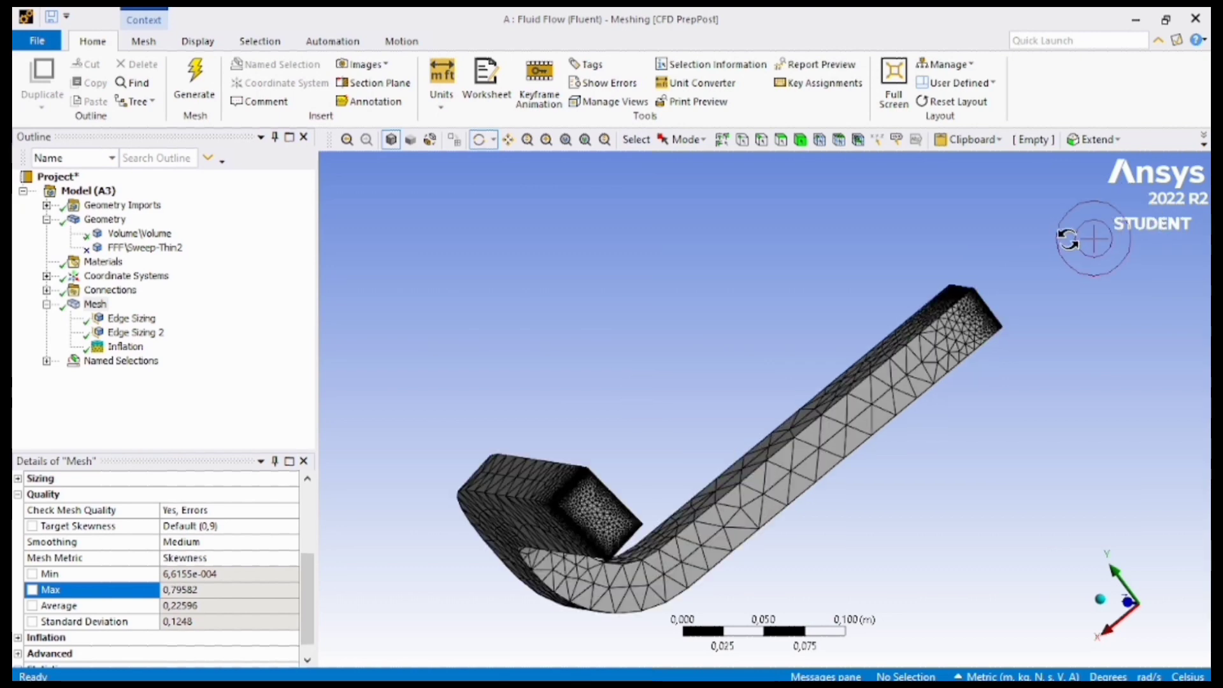
{"action": "left_click_drag", "start_coordinate": [1072, 265], "coordinate": [863, 340]}
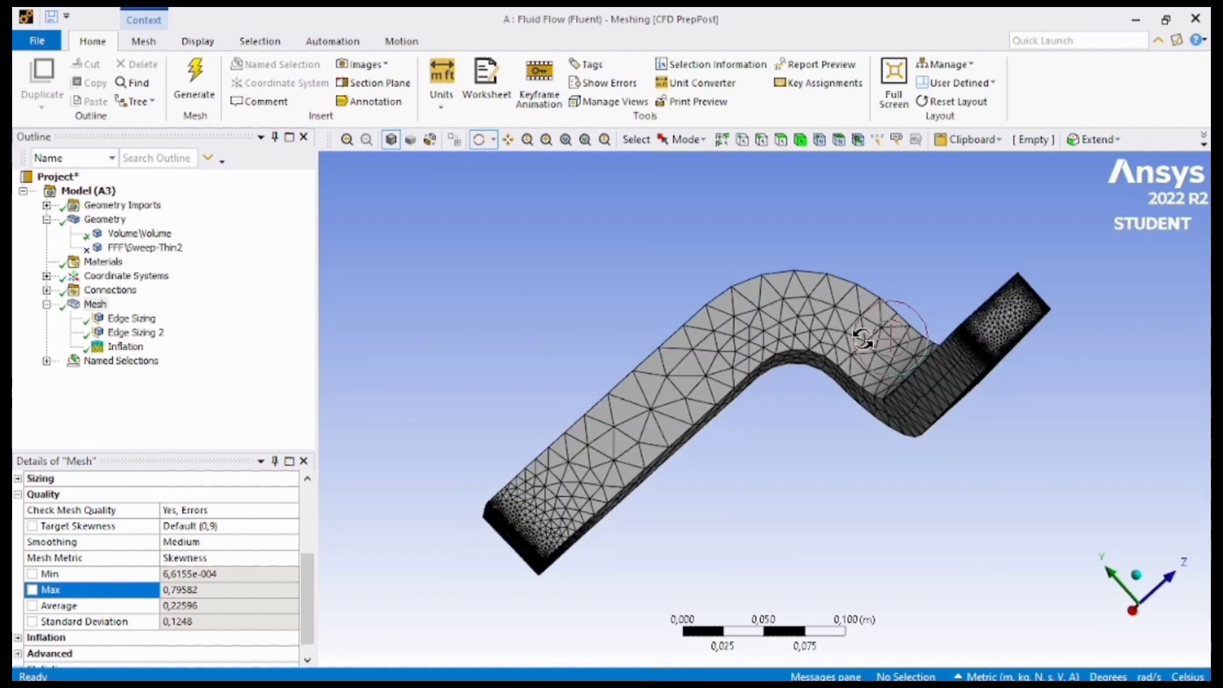
{"action": "right_click", "coordinate": [1003, 312]}
{"action": "left_click", "coordinate": [1045, 604]}
{"action": "type", "text": "i"}
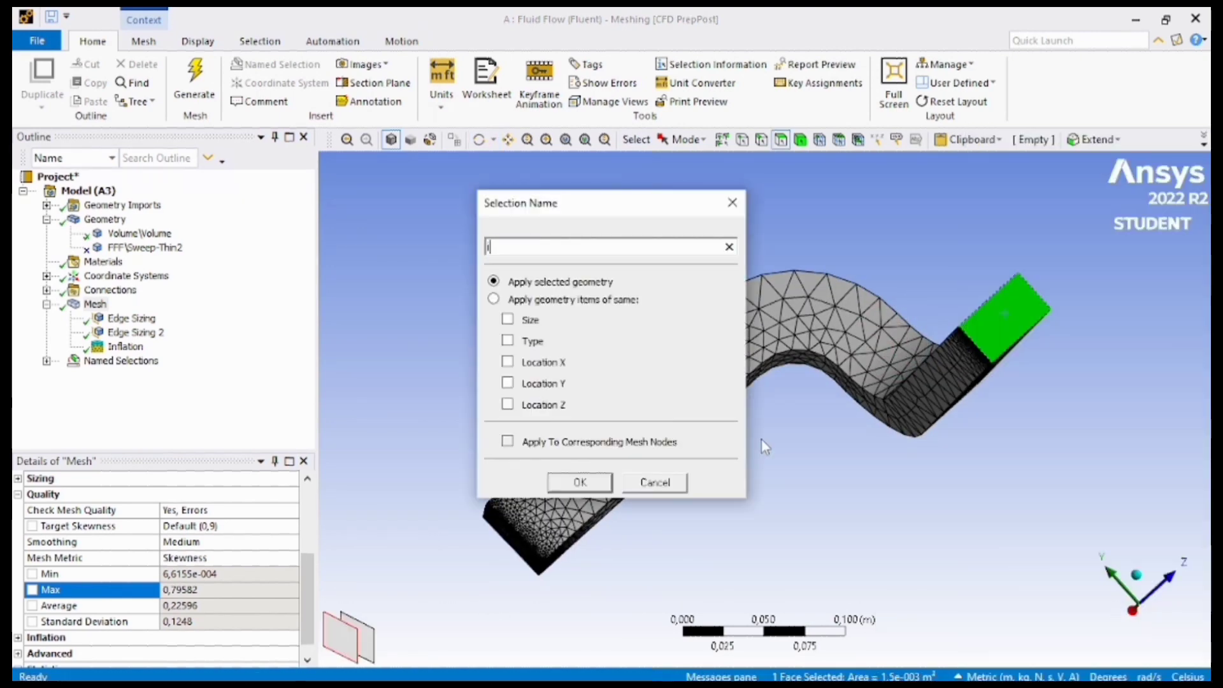
{"action": "type", "text": "nlet"}
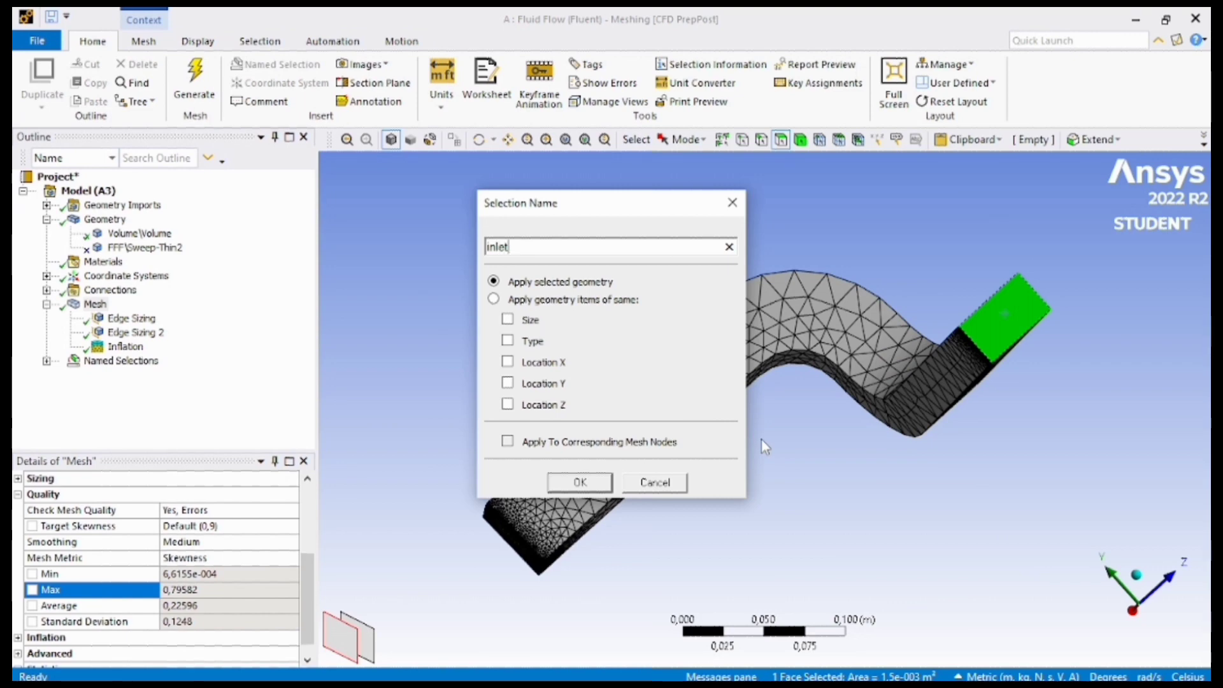
{"action": "key", "text": "Return"}
Create a named selection called outlet from the duct's opposite end face
{"action": "right_click", "coordinate": [526, 550]}
{"action": "left_click", "coordinate": [599, 495]}
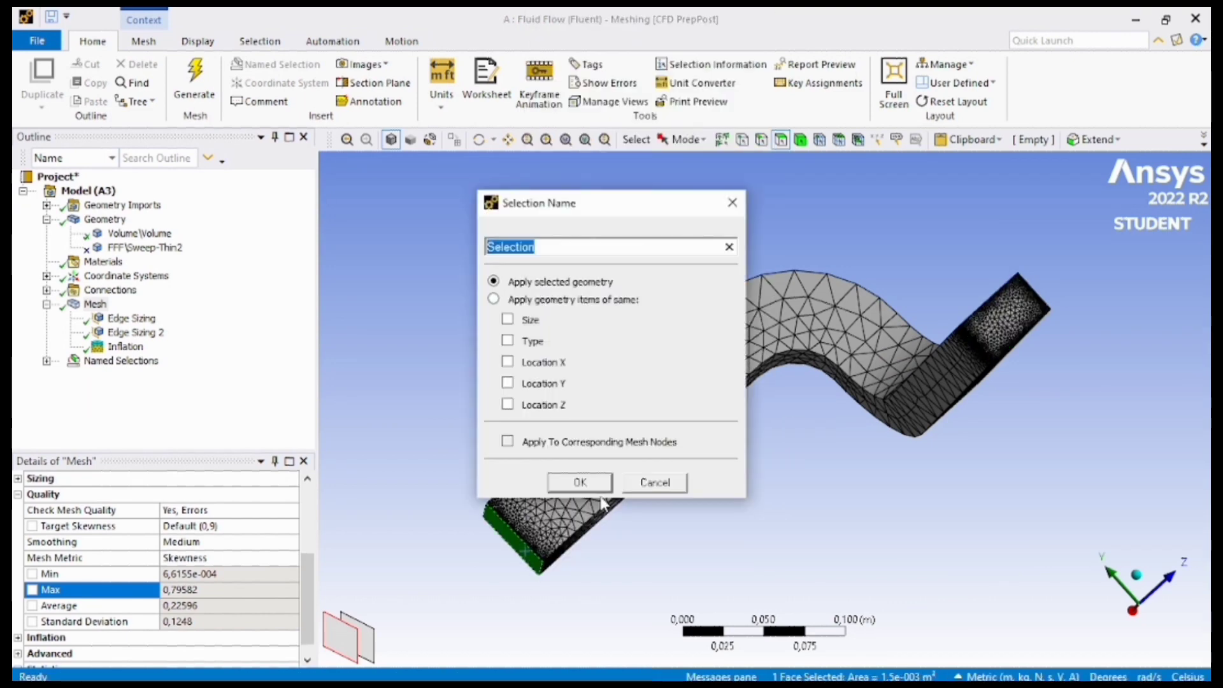
{"action": "type", "text": "outlet"}
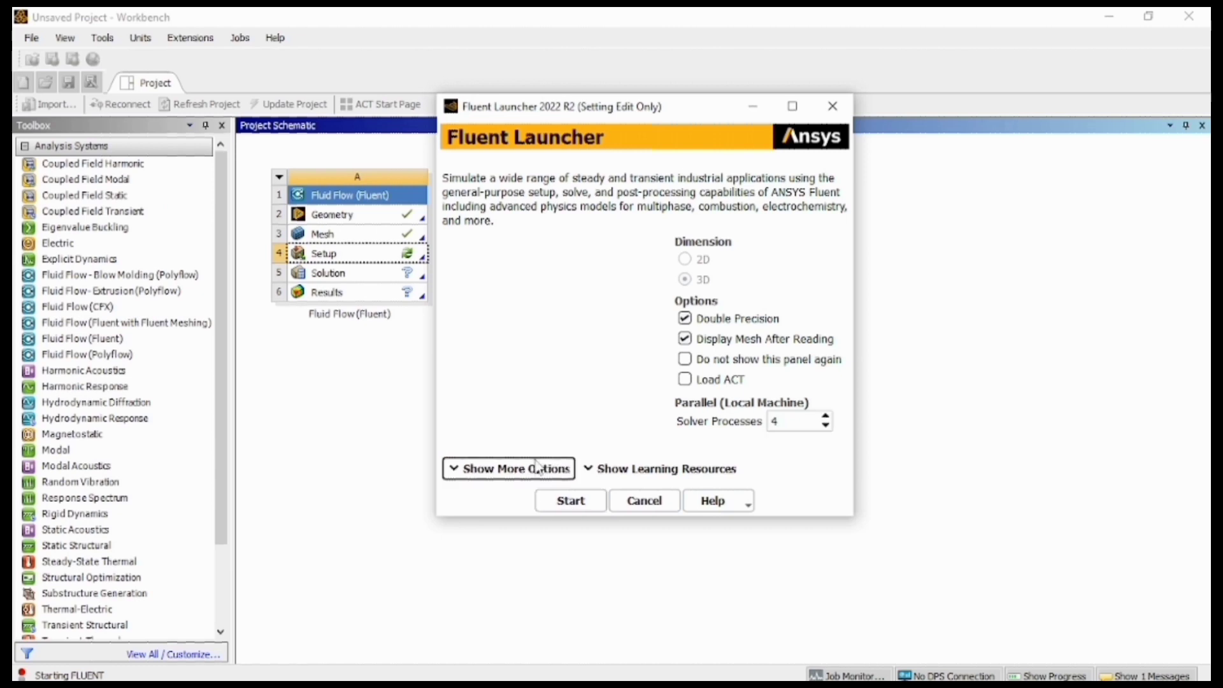
Review the additional options in Workbench's Fluent Launcher and start Fluent for the setup
{"action": "left_click", "coordinate": [537, 469]}
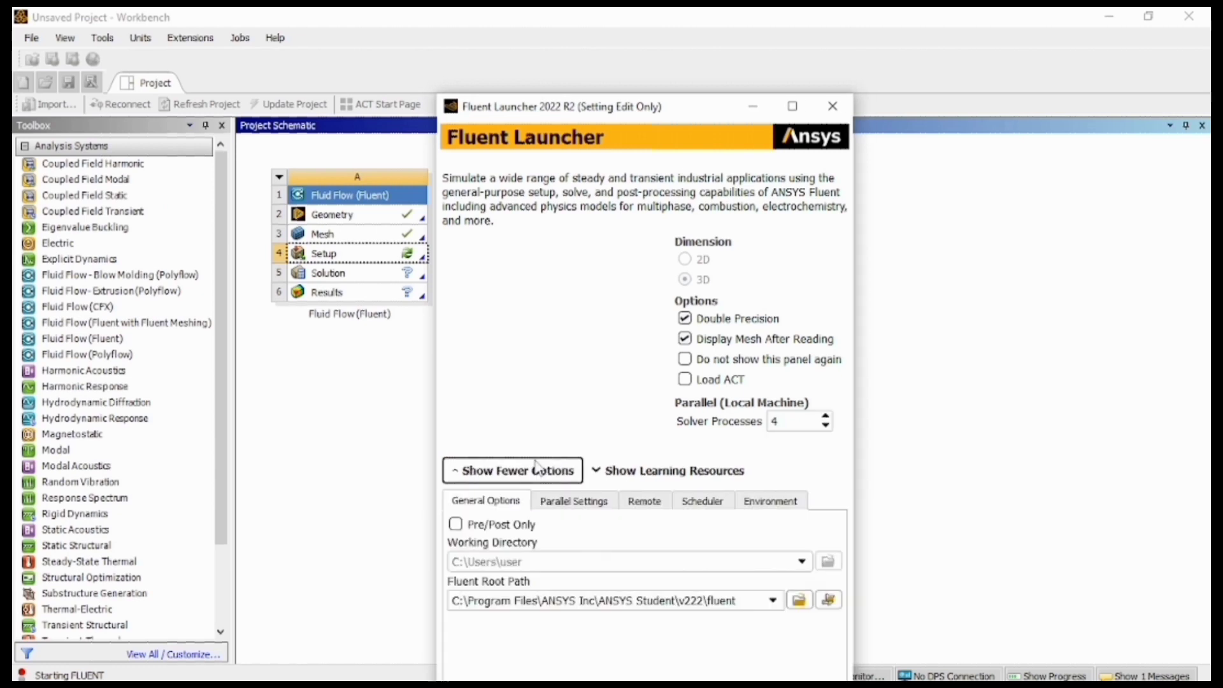
{"action": "left_click", "coordinate": [602, 471]}
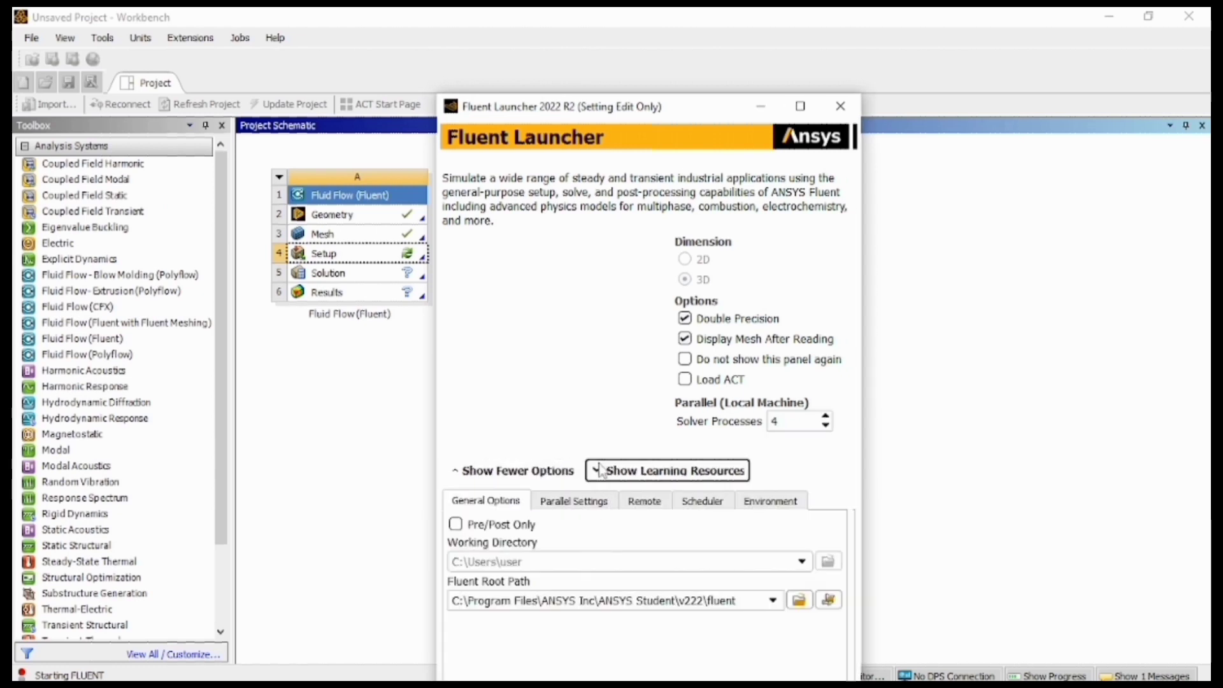
{"action": "left_click", "coordinate": [518, 471]}
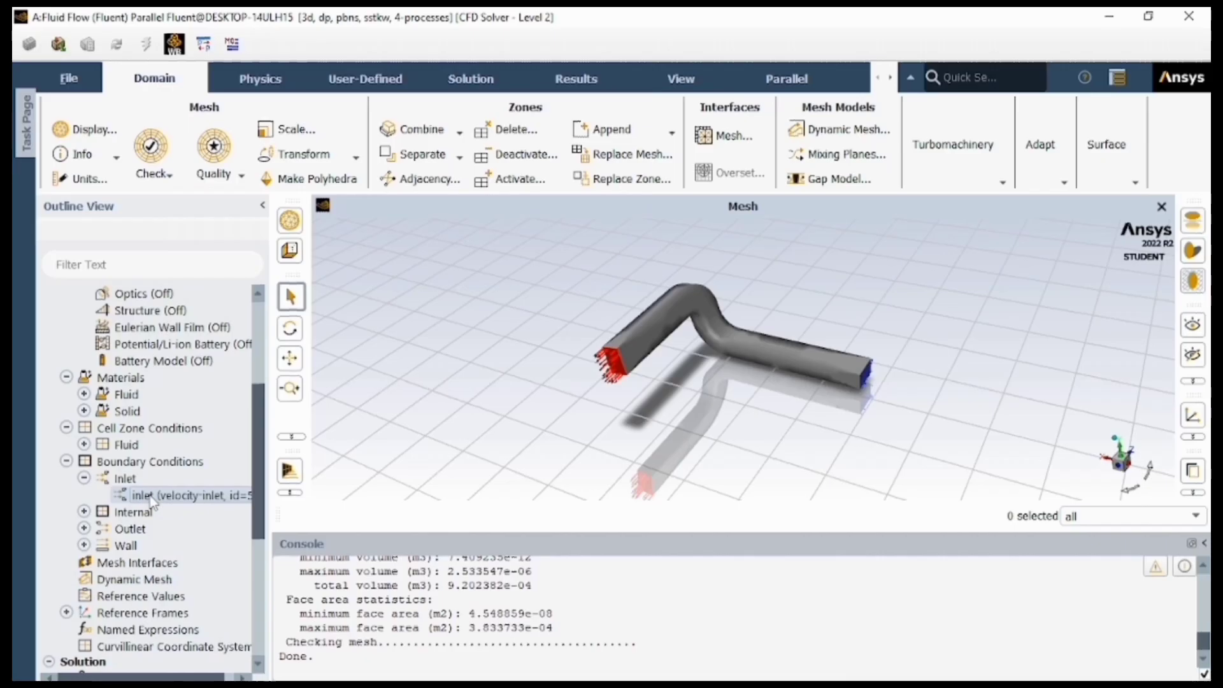
Set the inlet's velocity magnitude to 5 m/s and open its thermal conditions
{"action": "double_click", "coordinate": [151, 497]}
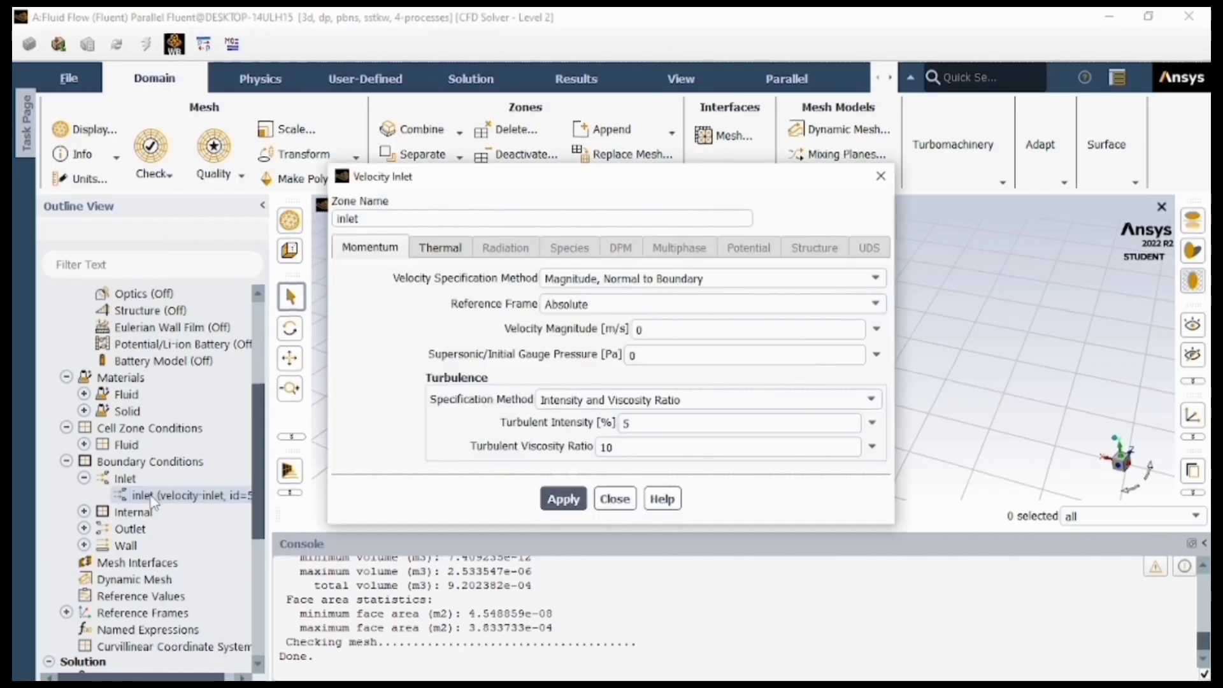
{"action": "left_click", "coordinate": [440, 247]}
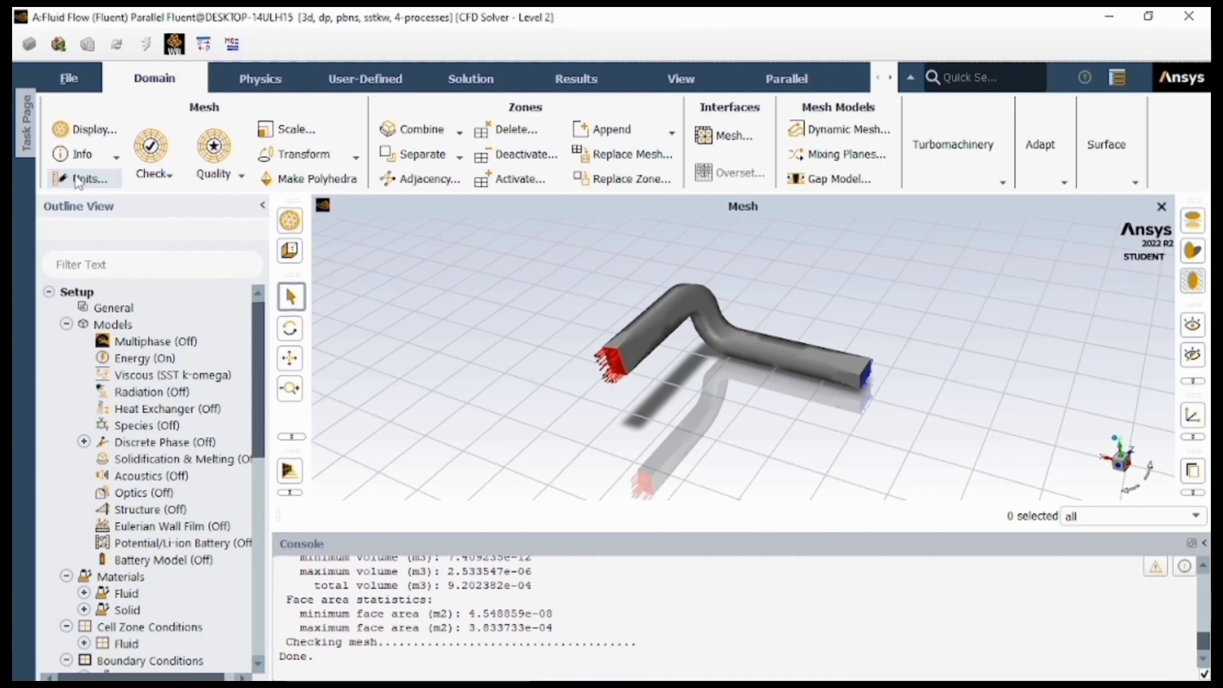
Set the temperature unit to C and list all units in the console
{"action": "left_click", "coordinate": [80, 179]}
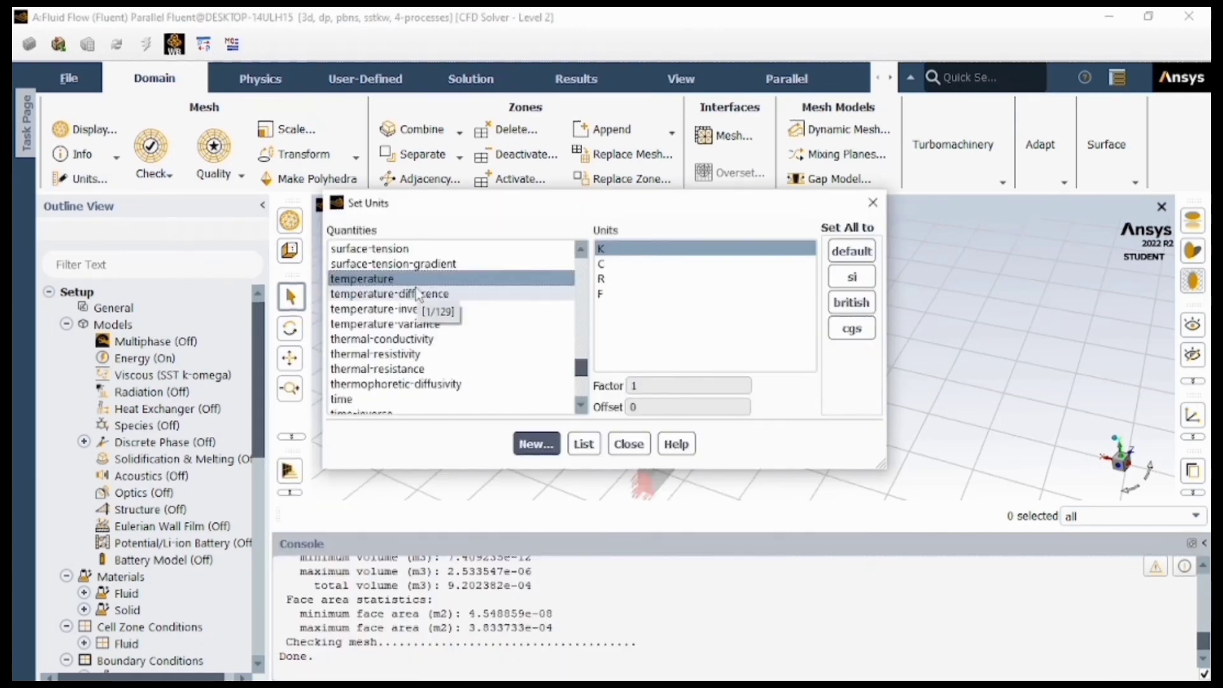
{"action": "left_click", "coordinate": [602, 264]}
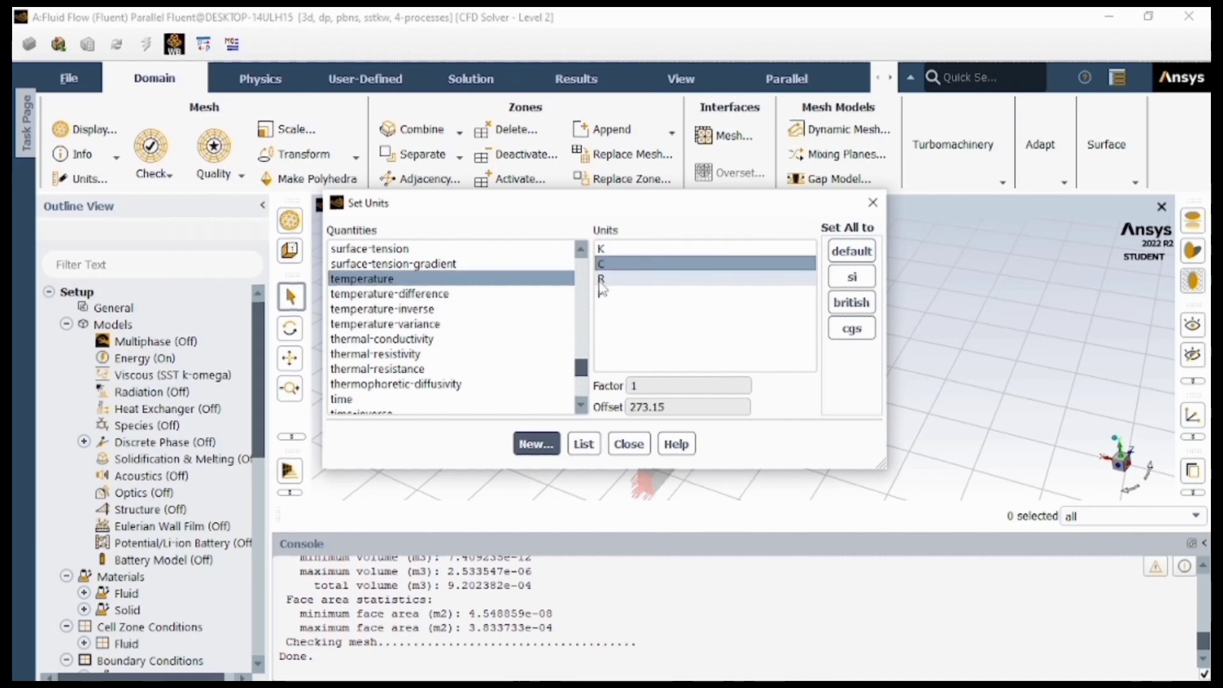
{"action": "left_click", "coordinate": [584, 444]}
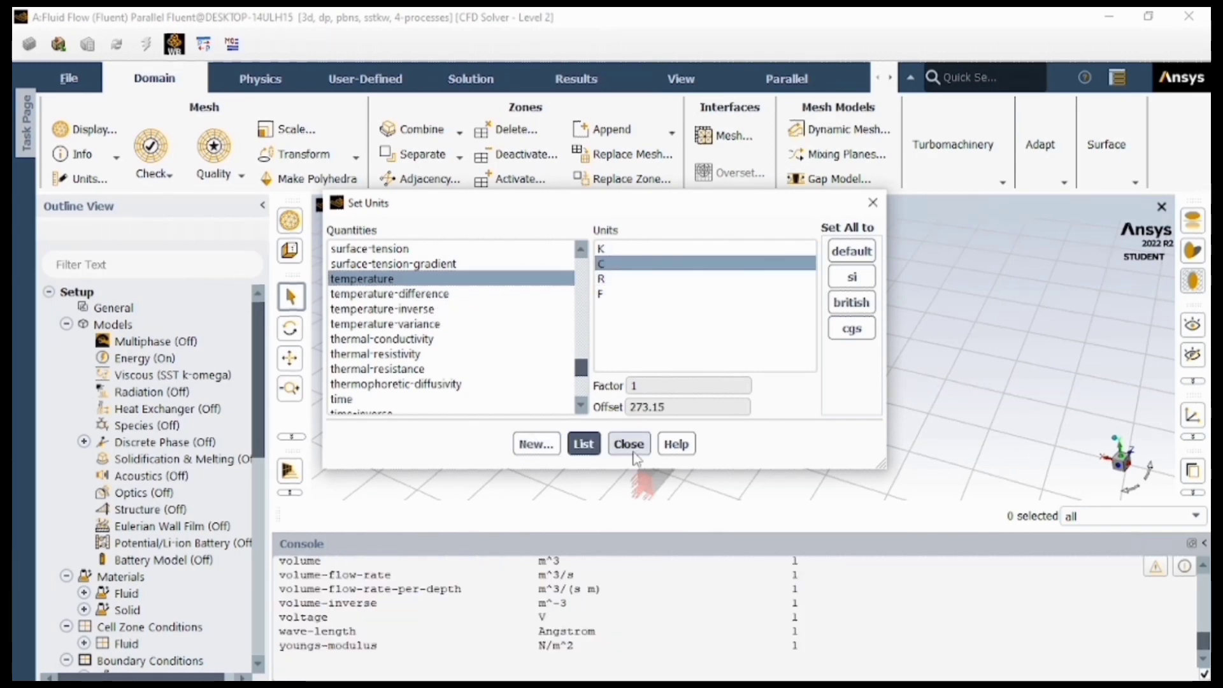
{"action": "left_click", "coordinate": [637, 446]}
Reopen the velocity inlet's thermal conditions, and apply a fixed temperature of 30 °C to the duct wall
{"action": "scroll", "coordinate": [156, 649], "scroll_direction": "down", "scroll_amount": 1}
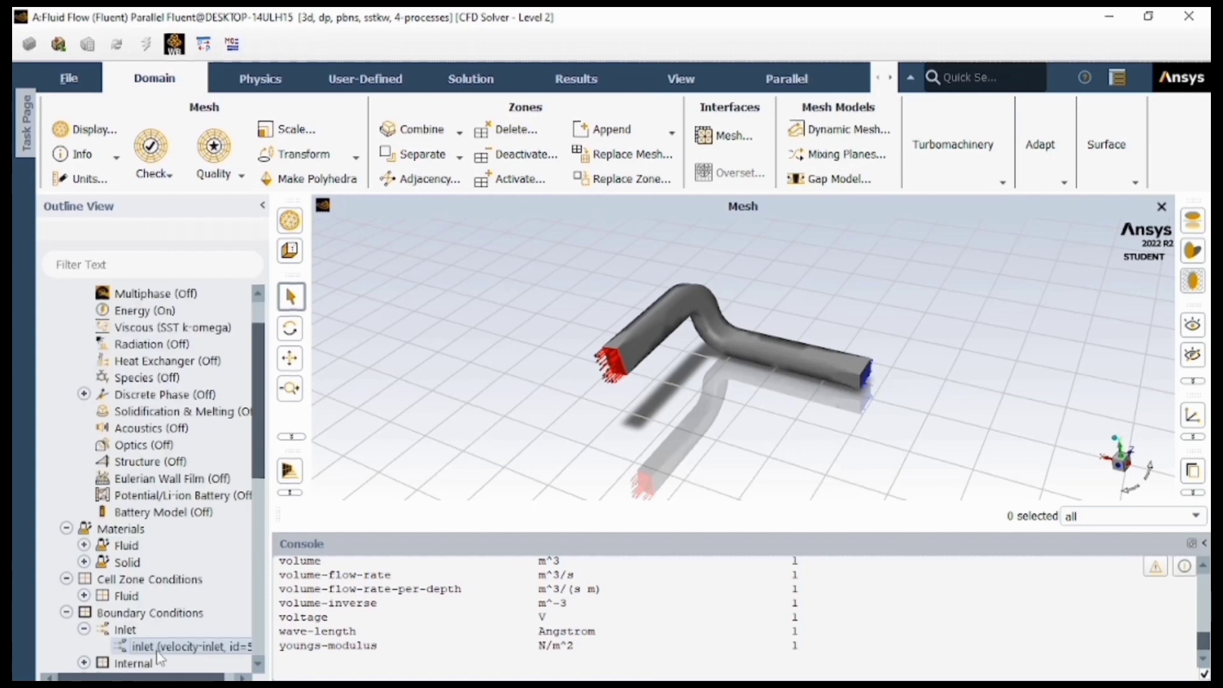
{"action": "double_click", "coordinate": [156, 648]}
{"action": "left_click", "coordinate": [186, 632]}
{"action": "double_click", "coordinate": [189, 646]}
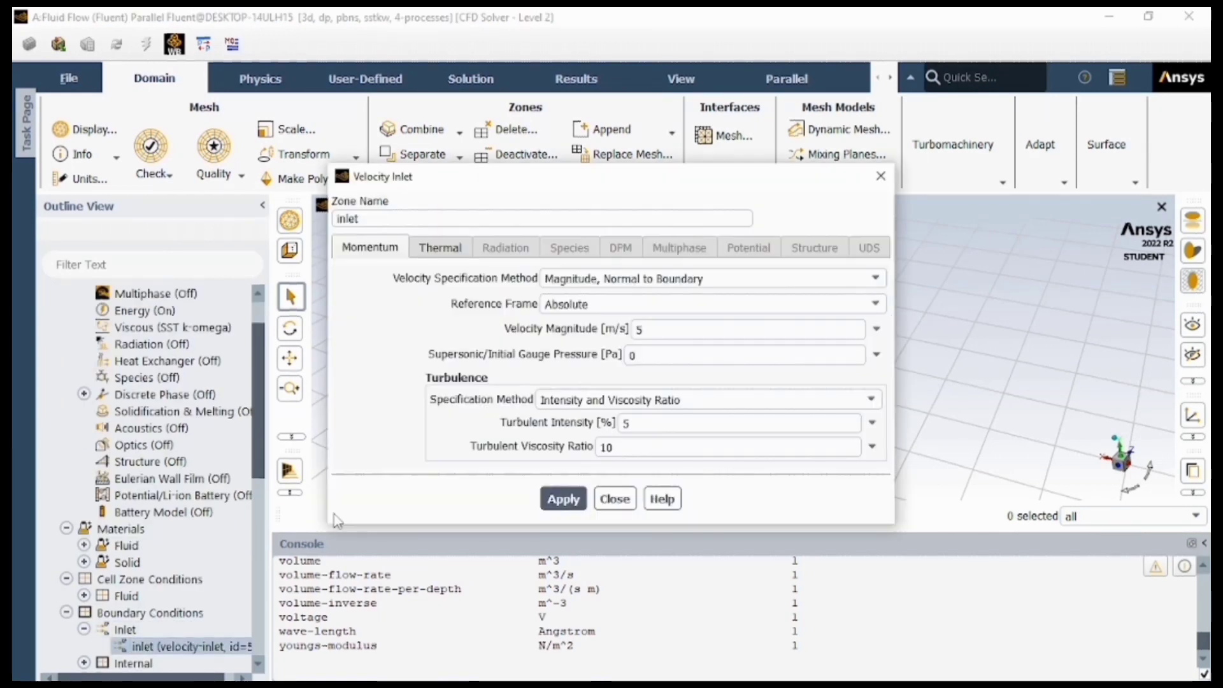
{"action": "left_click", "coordinate": [440, 247]}
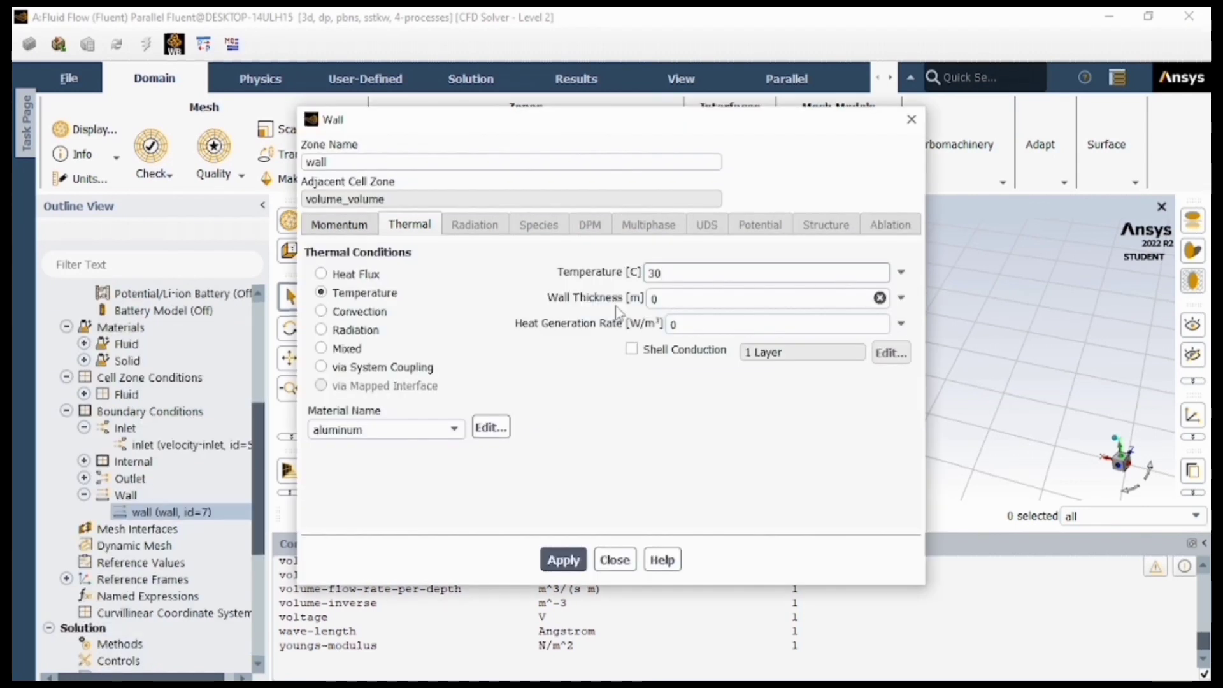
{"action": "left_click", "coordinate": [561, 559]}
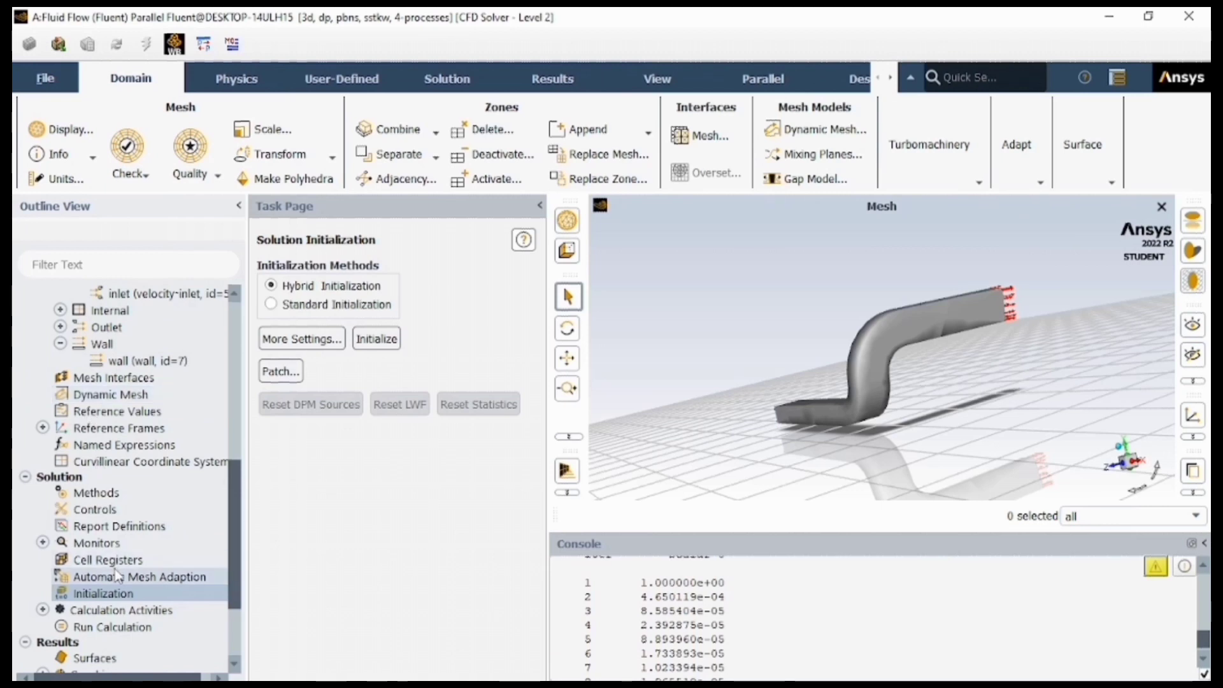
Open the Run Calculation settings and set the number of iterations to 200
{"action": "scroll", "coordinate": [114, 574], "scroll_direction": "down", "scroll_amount": 1}
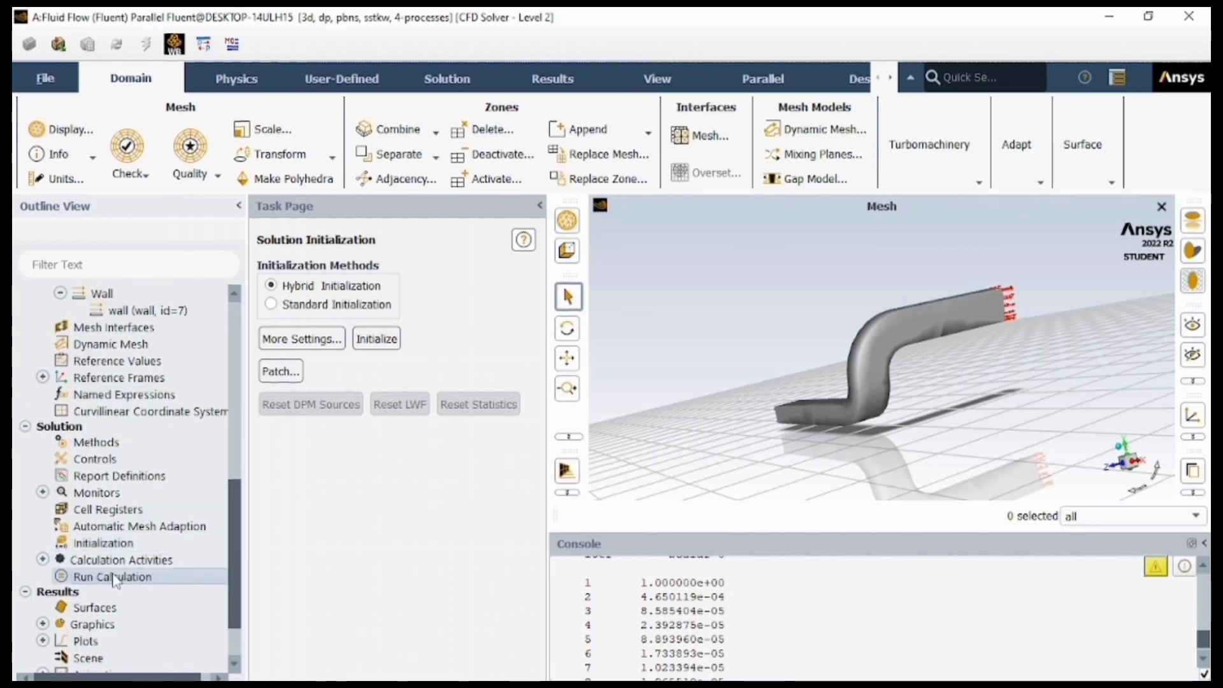
{"action": "double_click", "coordinate": [113, 576]}
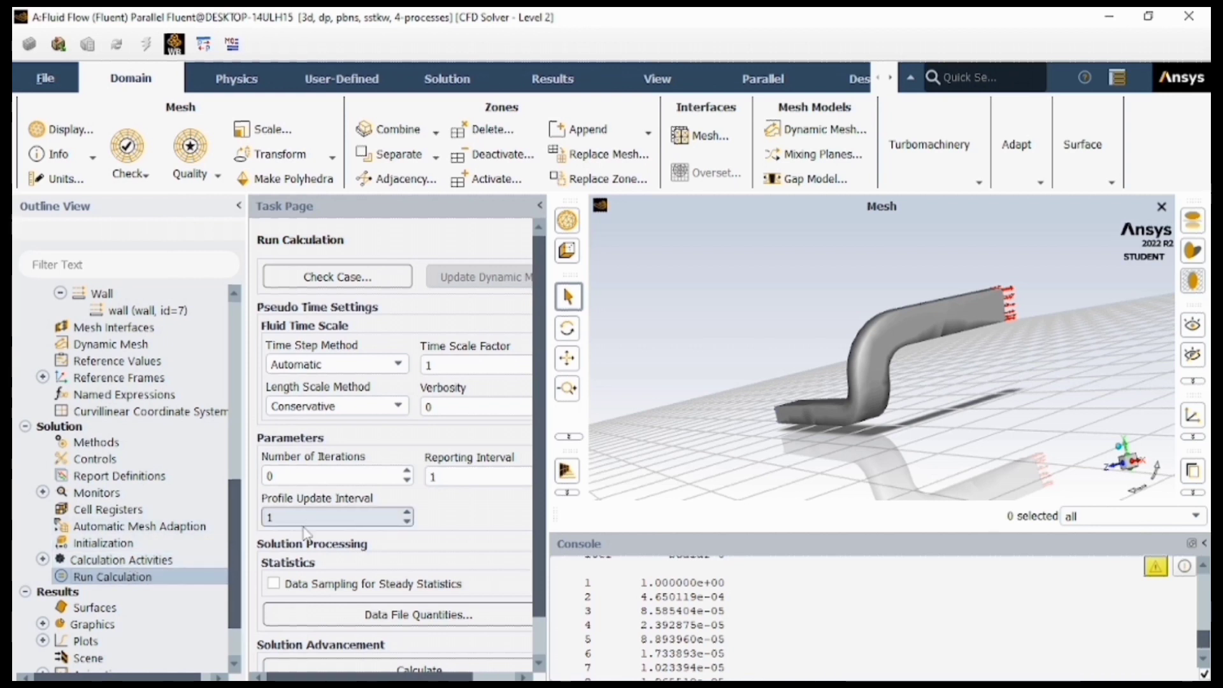
{"action": "left_click", "coordinate": [312, 476]}
{"action": "key", "text": "BackSpace"}
{"action": "type", "text": "2"}
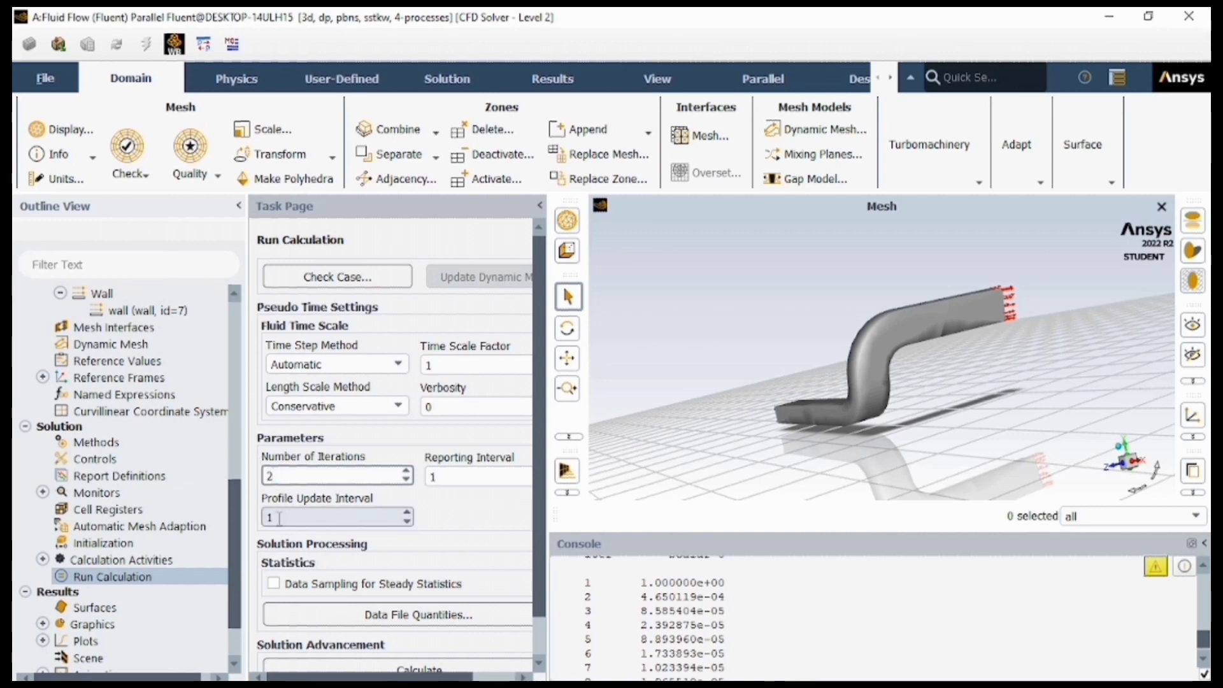
{"action": "type", "text": "00"}
Check the case setup for recommendations, and run the calculation with 198 iterations
{"action": "left_click", "coordinate": [361, 276]}
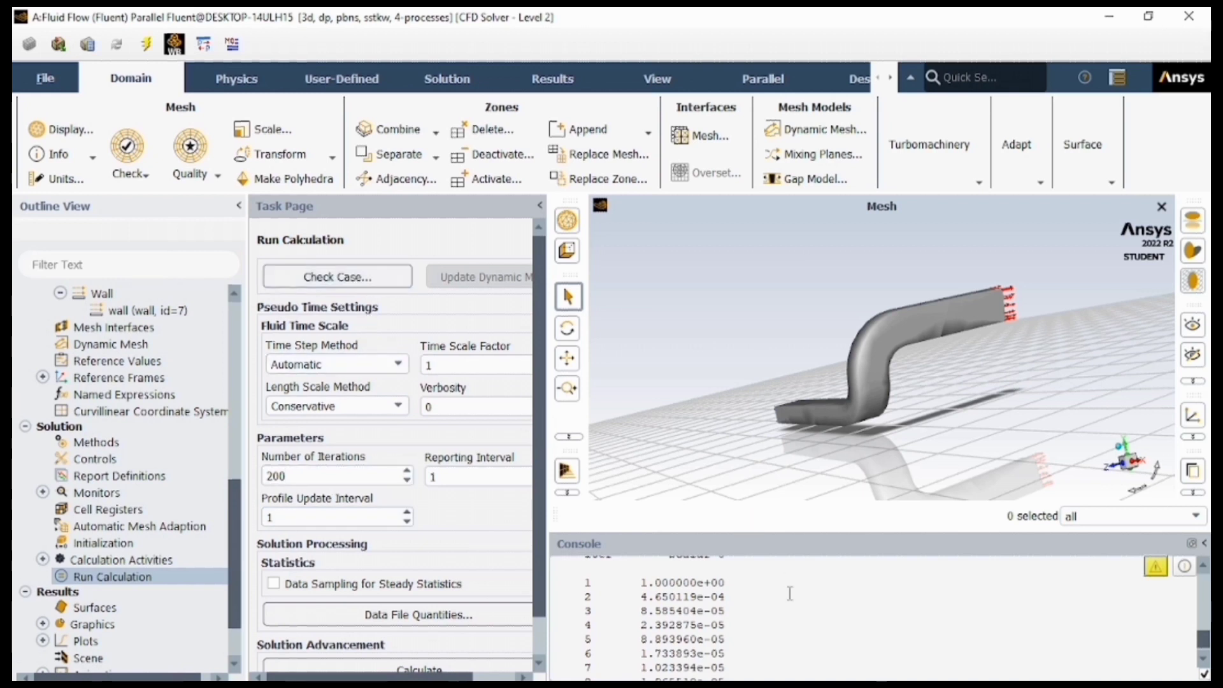
{"action": "left_click", "coordinate": [323, 276]}
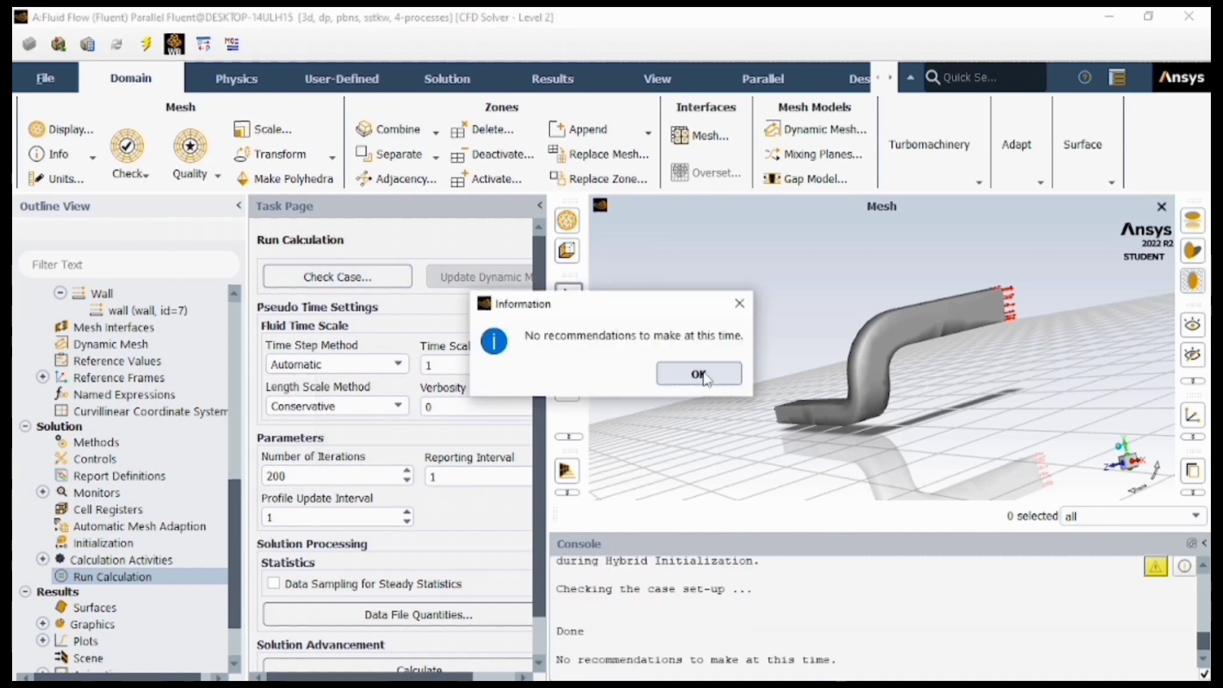
{"action": "left_click", "coordinate": [704, 378]}
{"action": "scroll", "coordinate": [360, 439], "scroll_direction": "down", "scroll_amount": 3}
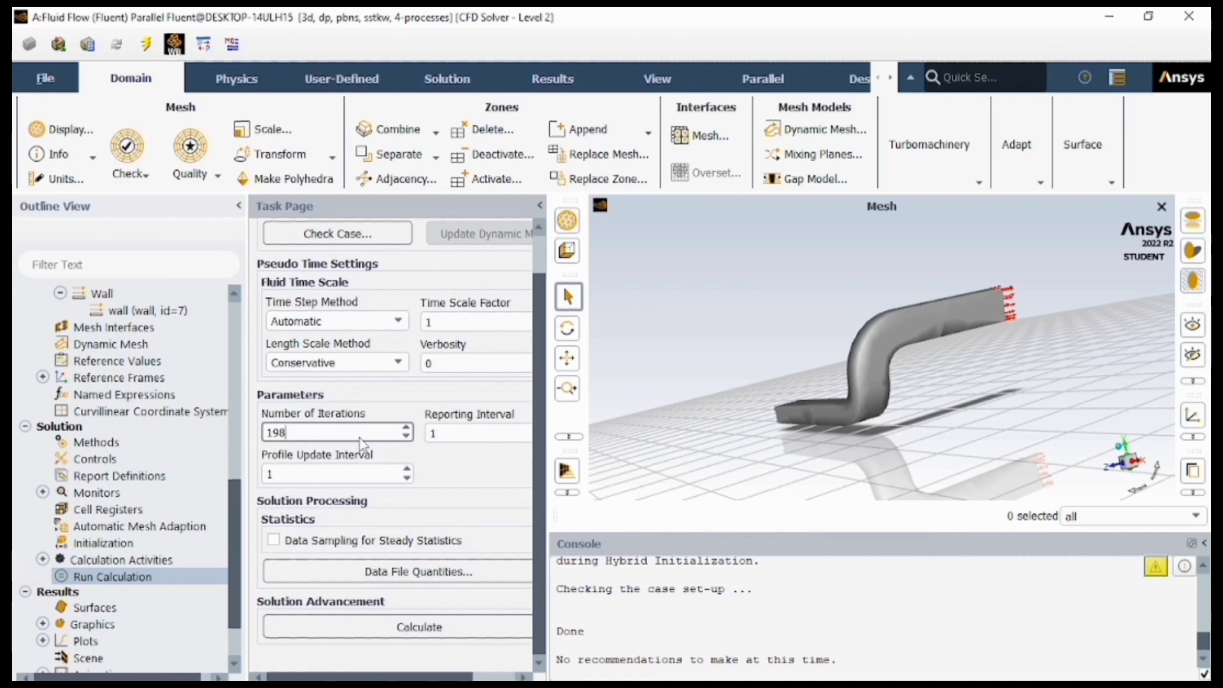
{"action": "left_click", "coordinate": [415, 630]}
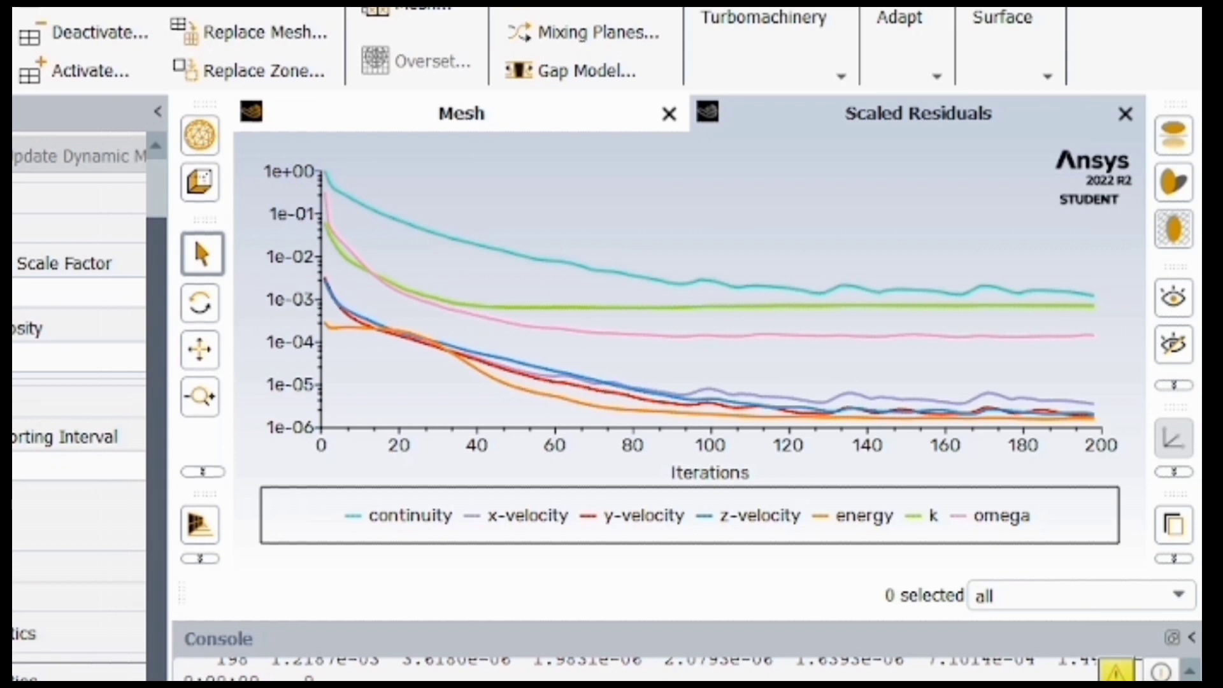
Switch to CFD-Post and plot pressure contours with 11 levels on the inlet, outlet and wall across all domains
{"action": "mouse_move", "coordinate": [440, 687]}
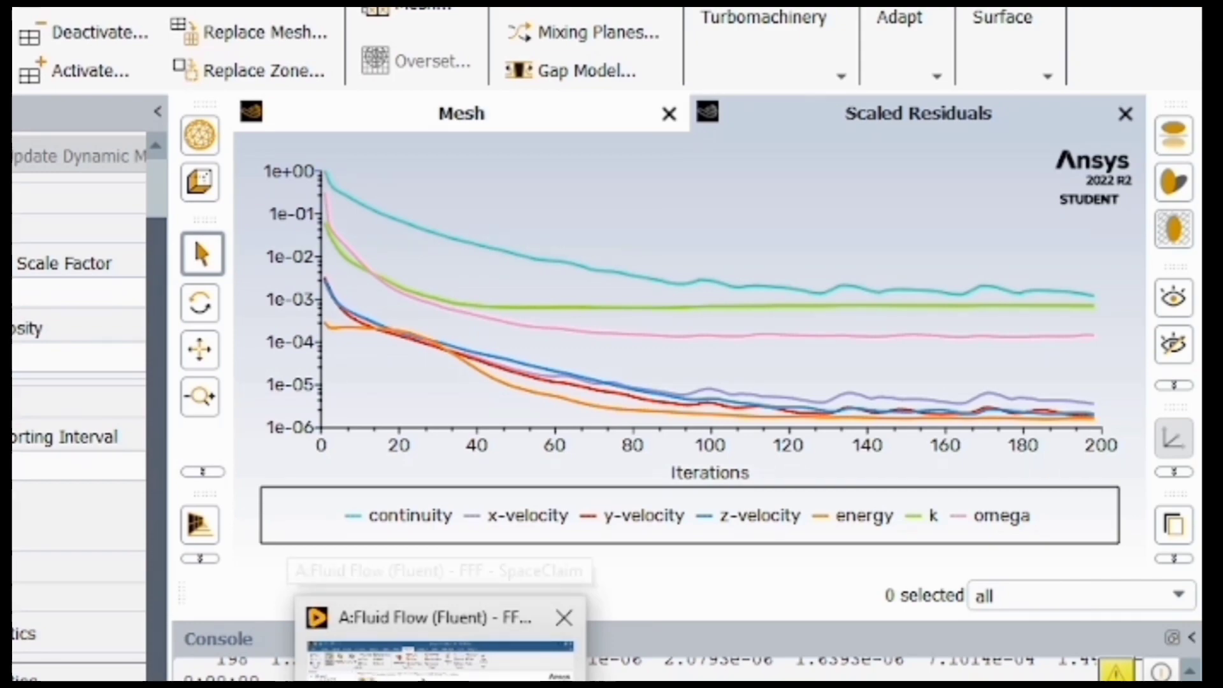
{"action": "left_click", "coordinate": [439, 656]}
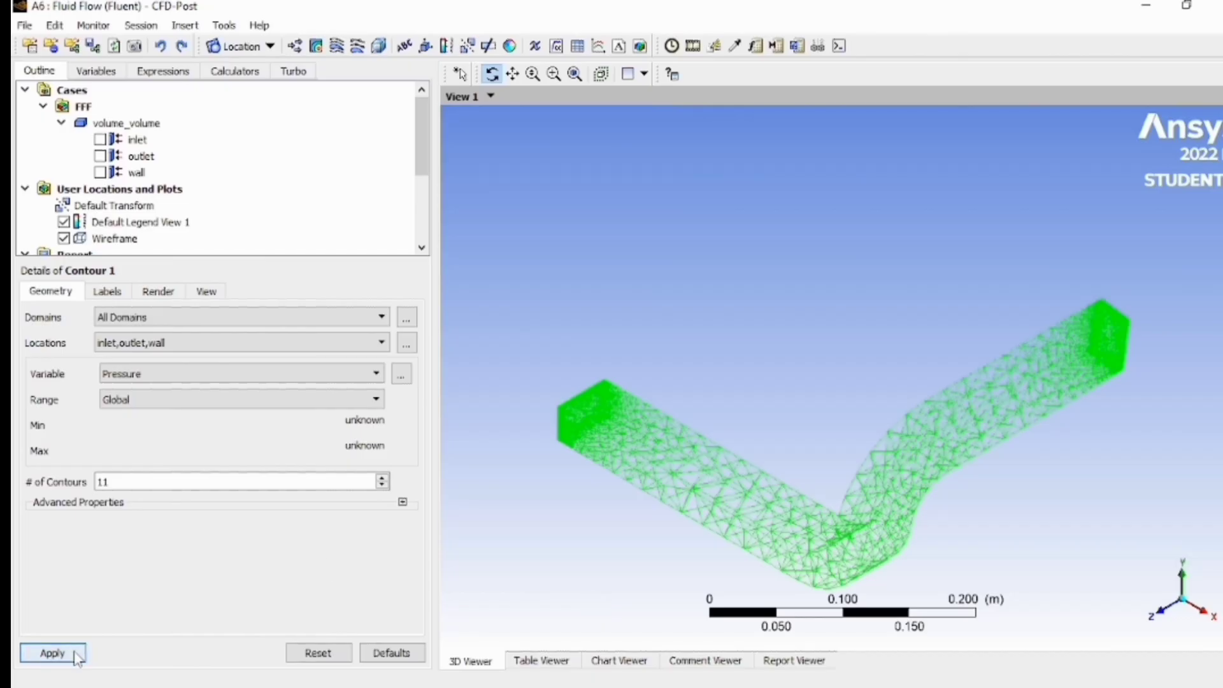
{"action": "left_click", "coordinate": [53, 653]}
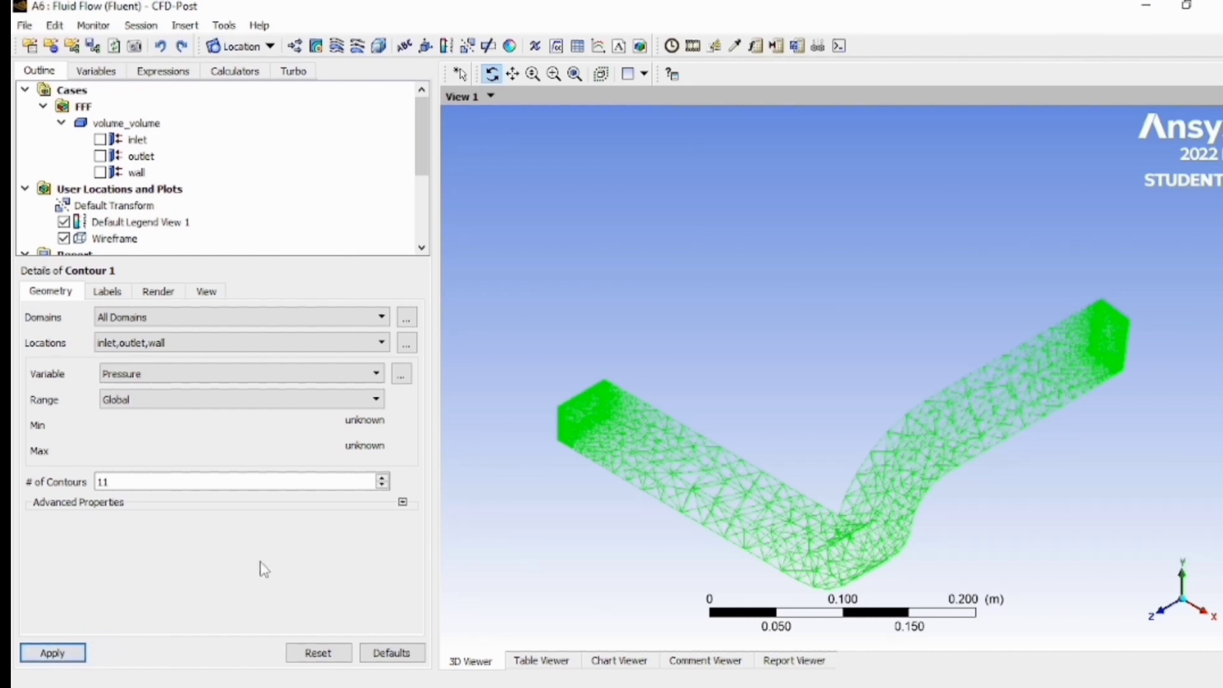
{"action": "left_click", "coordinate": [76, 655]}
{"action": "left_click", "coordinate": [76, 654]}
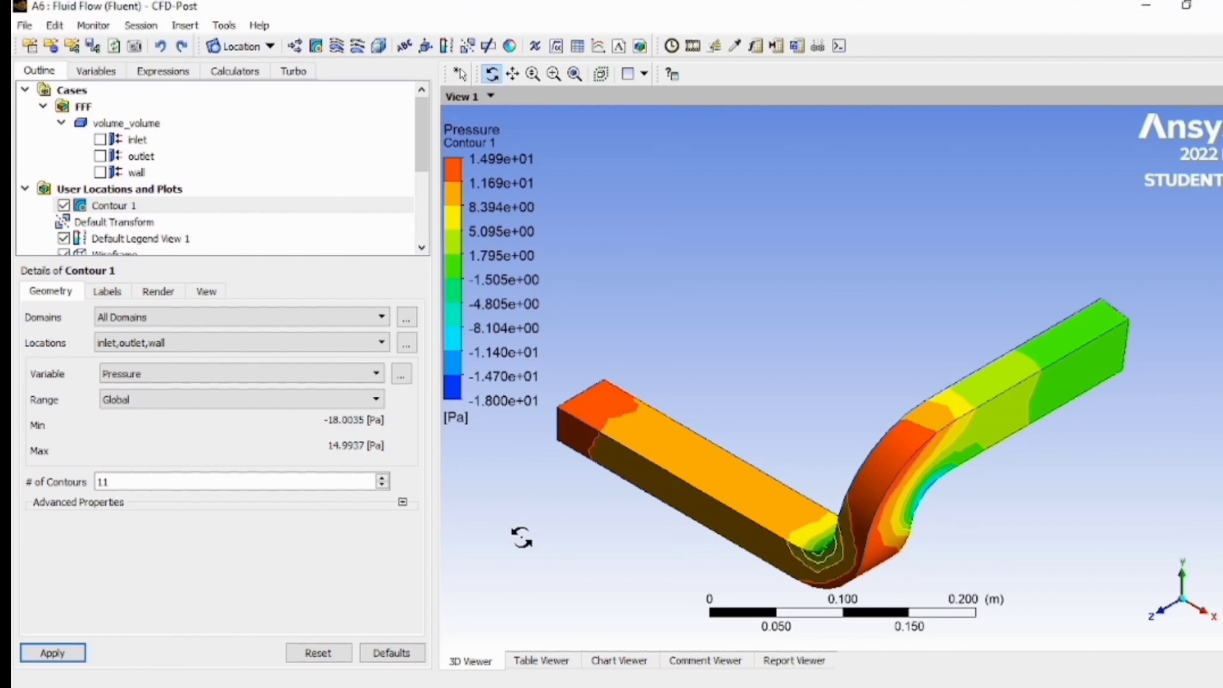
{"action": "left_click_drag", "start_coordinate": [742, 517], "coordinate": [886, 396]}
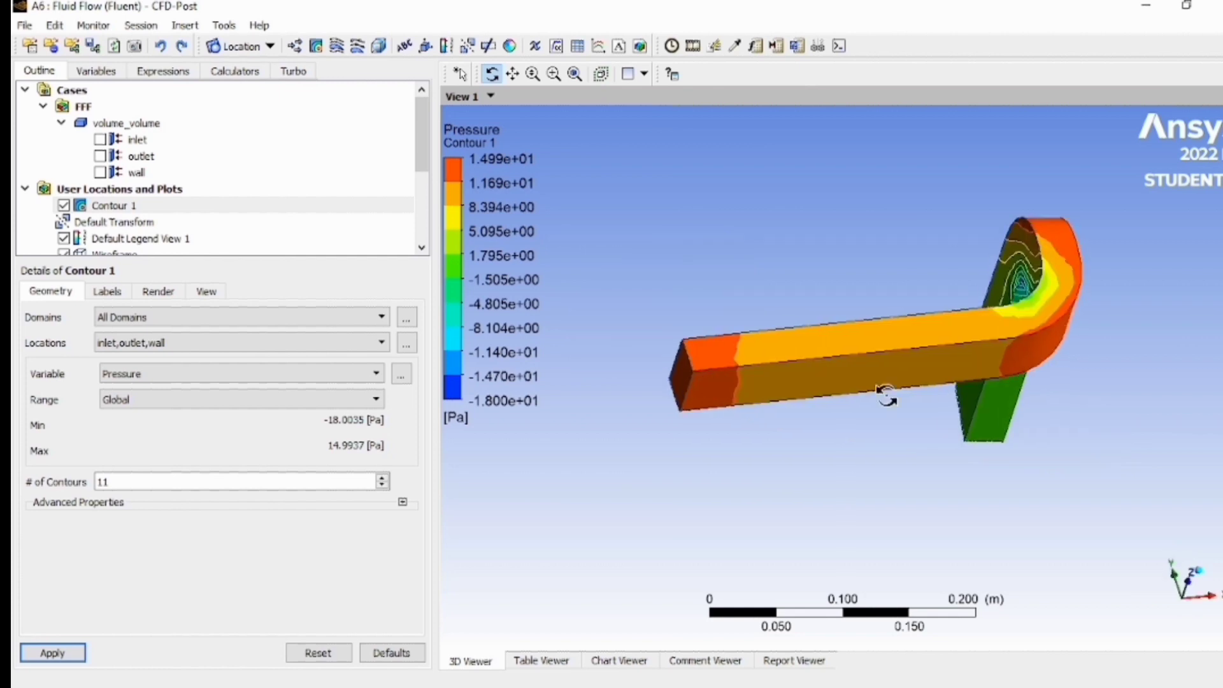
{"action": "left_click_drag", "start_coordinate": [886, 396], "coordinate": [742, 271]}
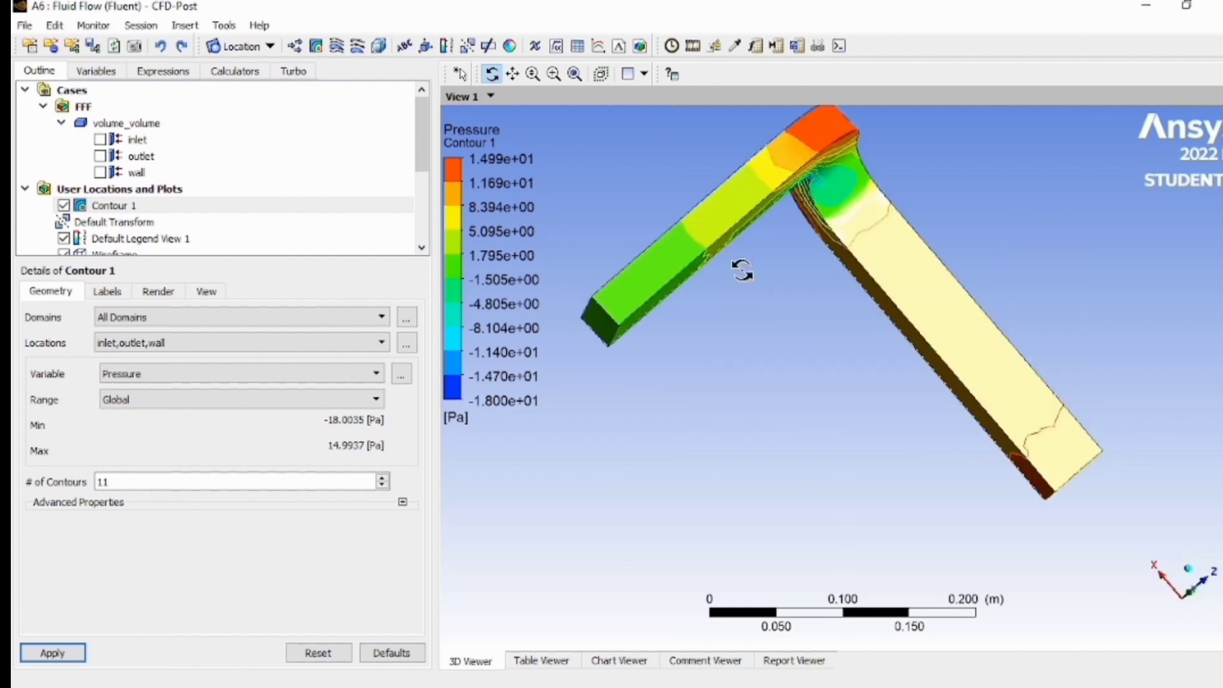
{"action": "scroll", "coordinate": [151, 224], "scroll_direction": "down", "scroll_amount": 2}
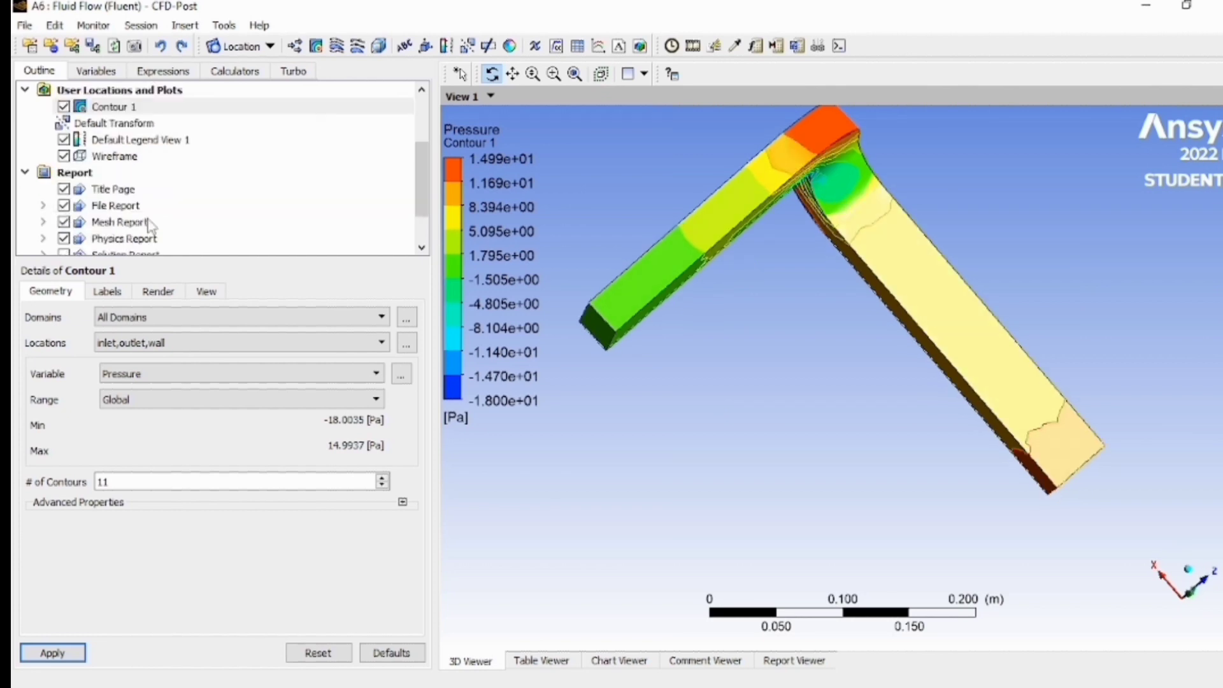
{"action": "scroll", "coordinate": [156, 196], "scroll_direction": "up", "scroll_amount": 2}
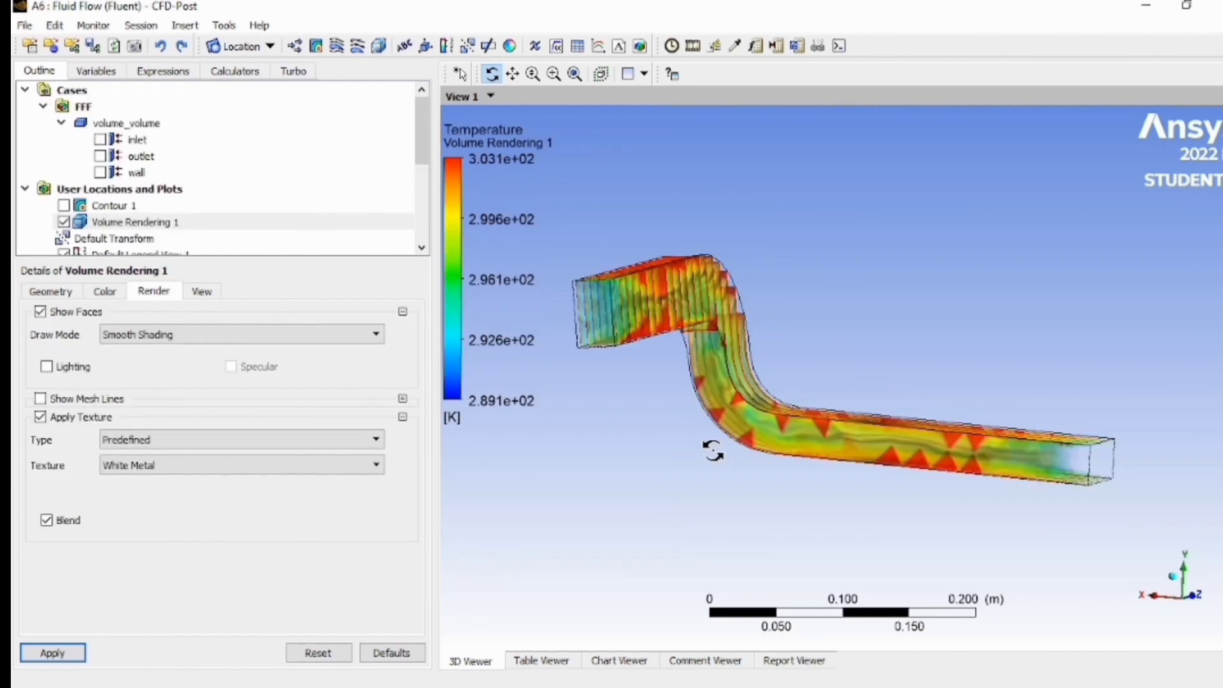
Examine the temperature volume rendering of the duct from several angles and at closer range
{"action": "left_click_drag", "start_coordinate": [713, 450], "coordinate": [1069, 459]}
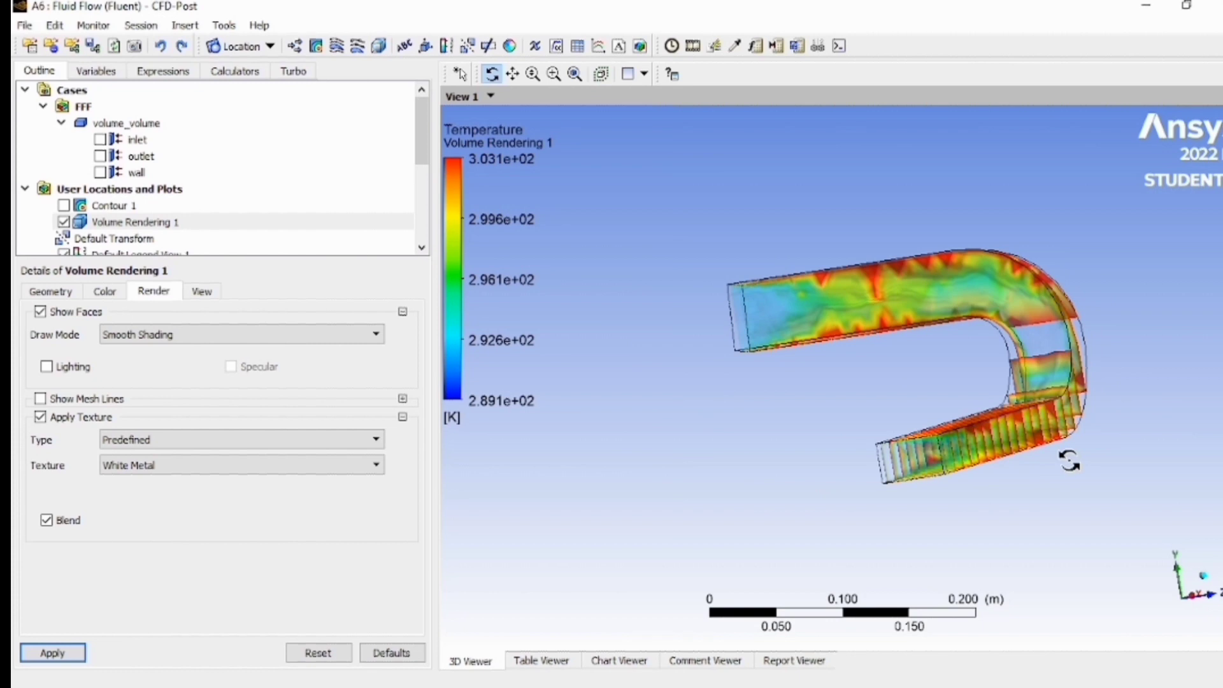
{"action": "left_click_drag", "start_coordinate": [1069, 460], "coordinate": [653, 477]}
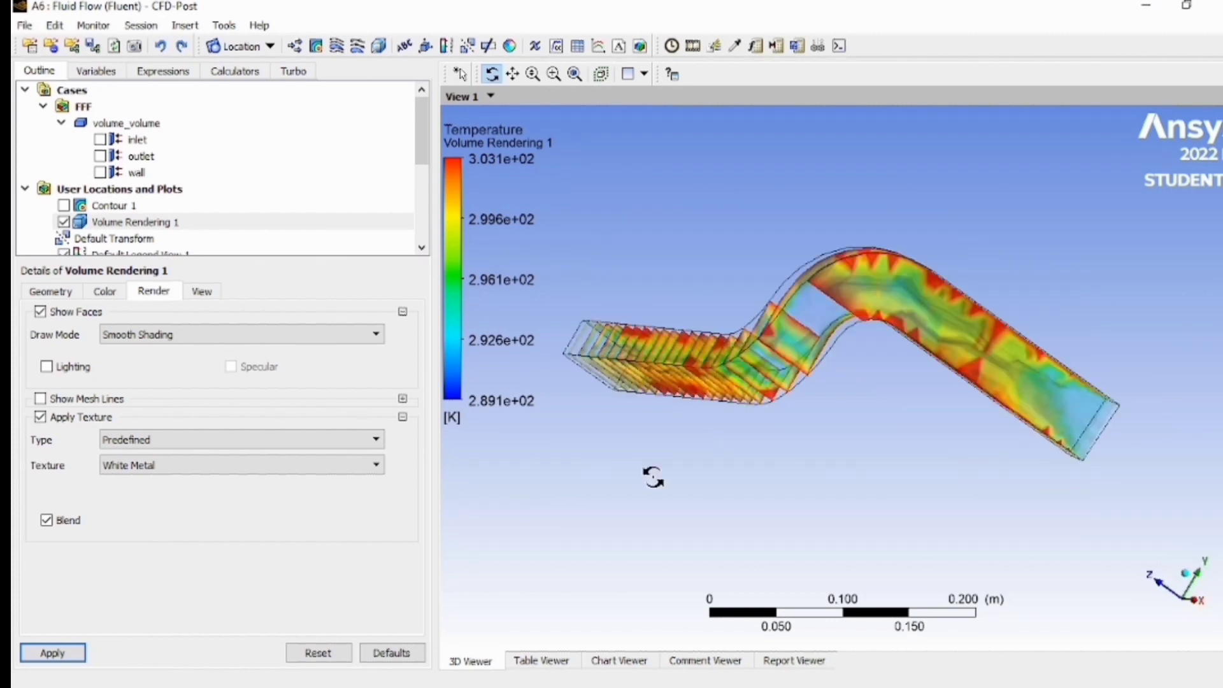
{"action": "middle_click_drag", "start_coordinate": [653, 477], "coordinate": [844, 433]}
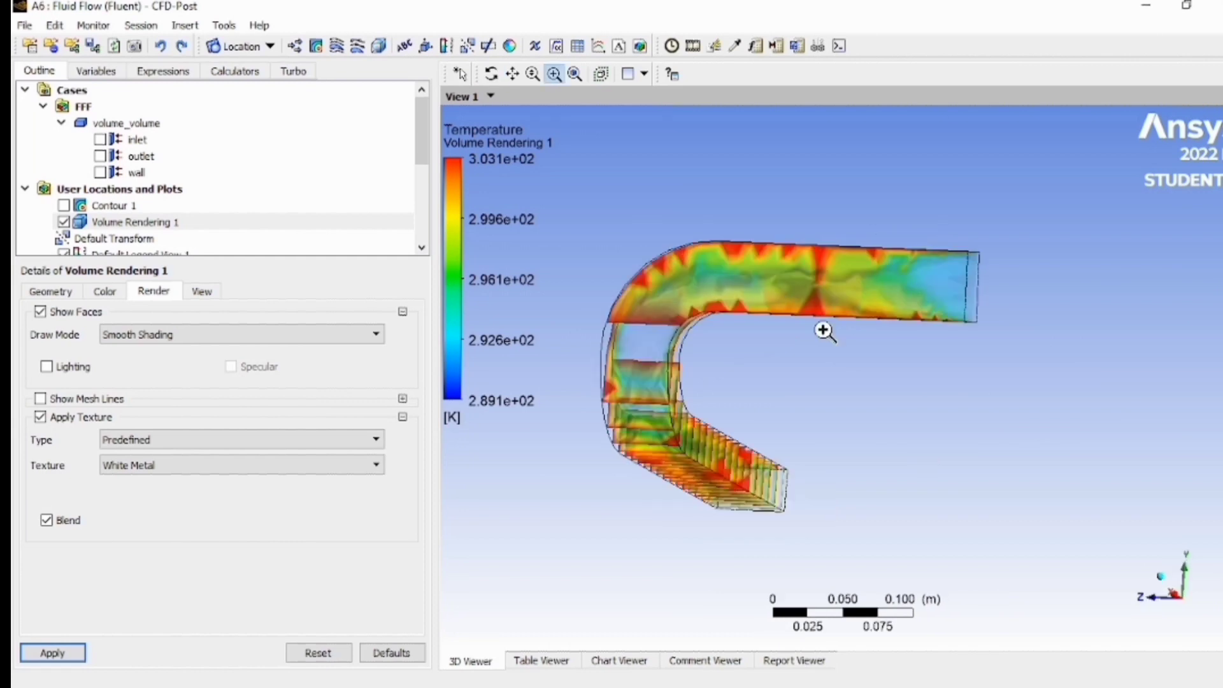
{"action": "left_click_drag", "start_coordinate": [823, 330], "coordinate": [824, 380]}
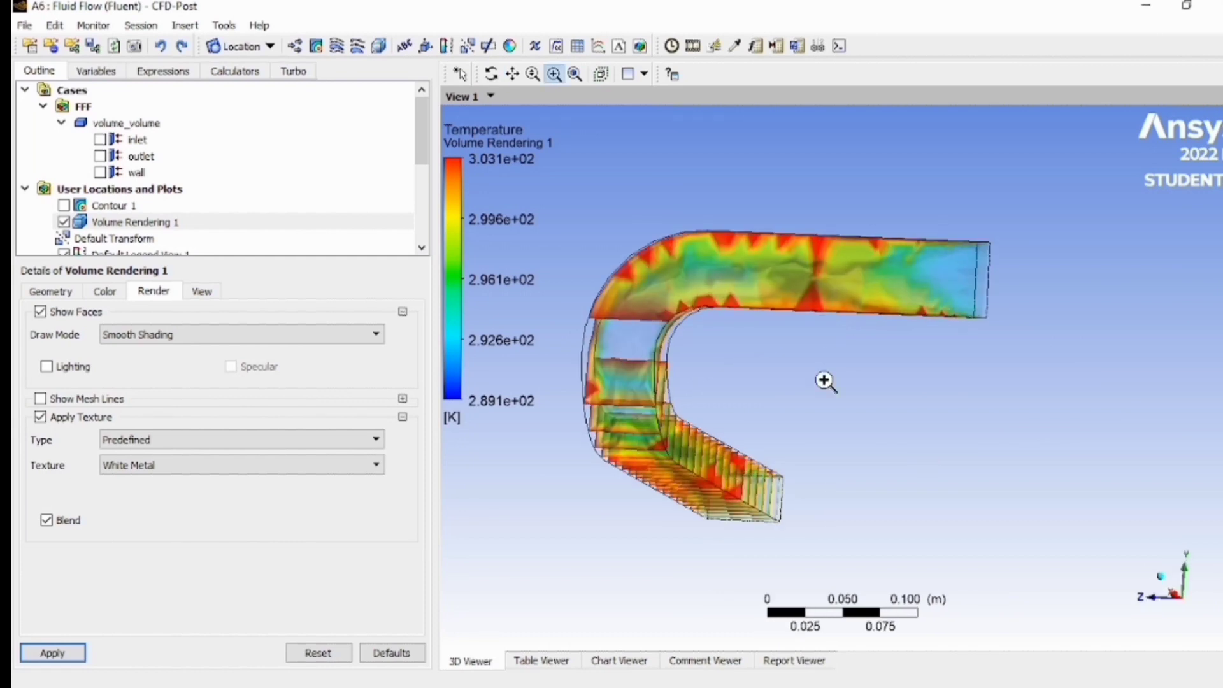
{"action": "scroll", "coordinate": [824, 380], "scroll_direction": "up", "scroll_amount": 3}
{"action": "middle_click_drag", "start_coordinate": [638, 376], "coordinate": [681, 417], "text": "ctrl"}
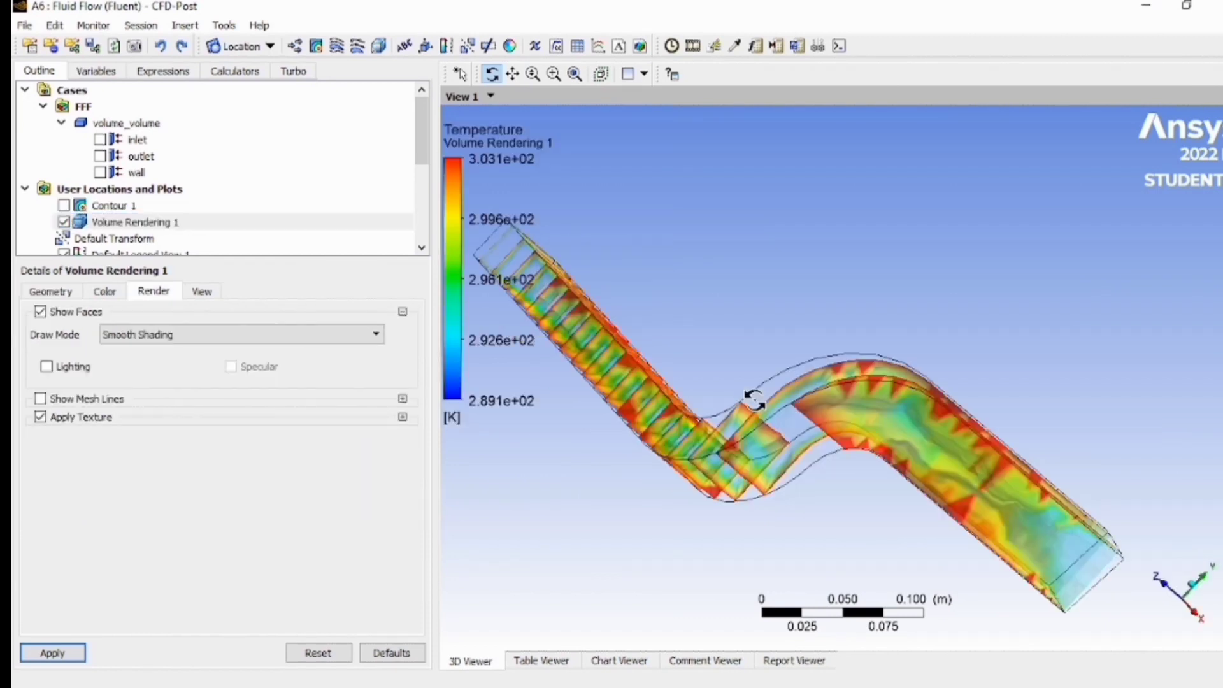
{"action": "left_click_drag", "start_coordinate": [754, 400], "coordinate": [701, 463]}
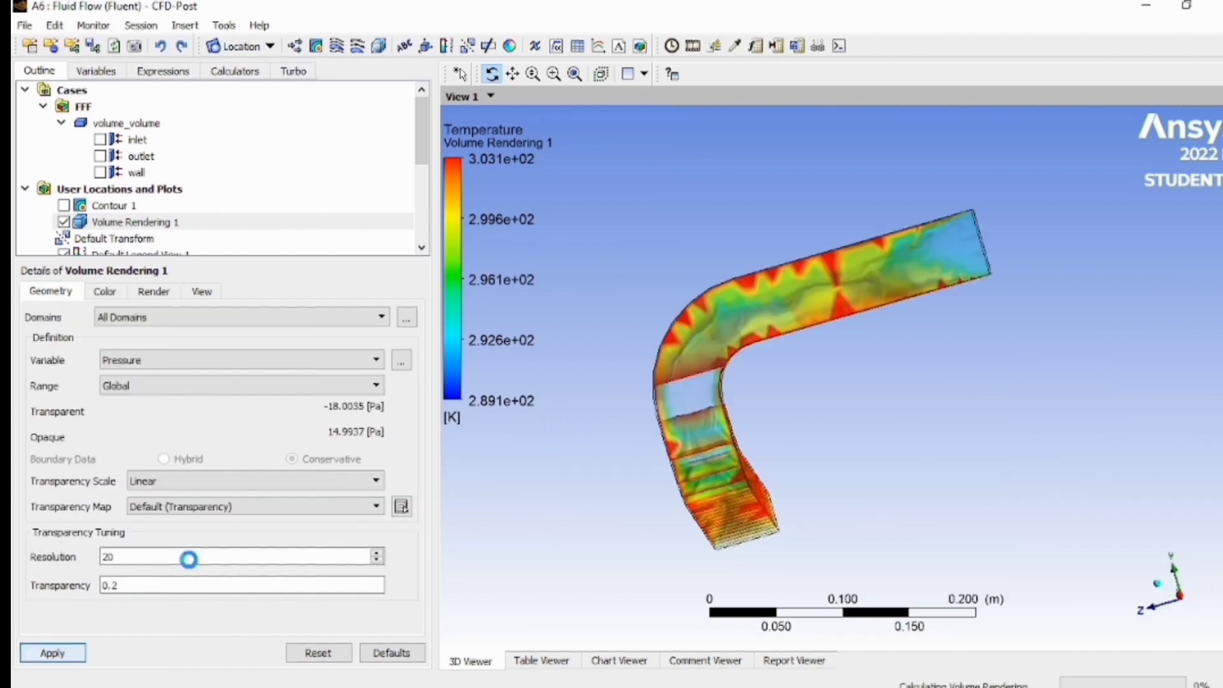
Open the inlet's display details and show the outlet boundary together with the duct's pressure volume rendering
{"action": "left_click_drag", "start_coordinate": [723, 464], "coordinate": [822, 404]}
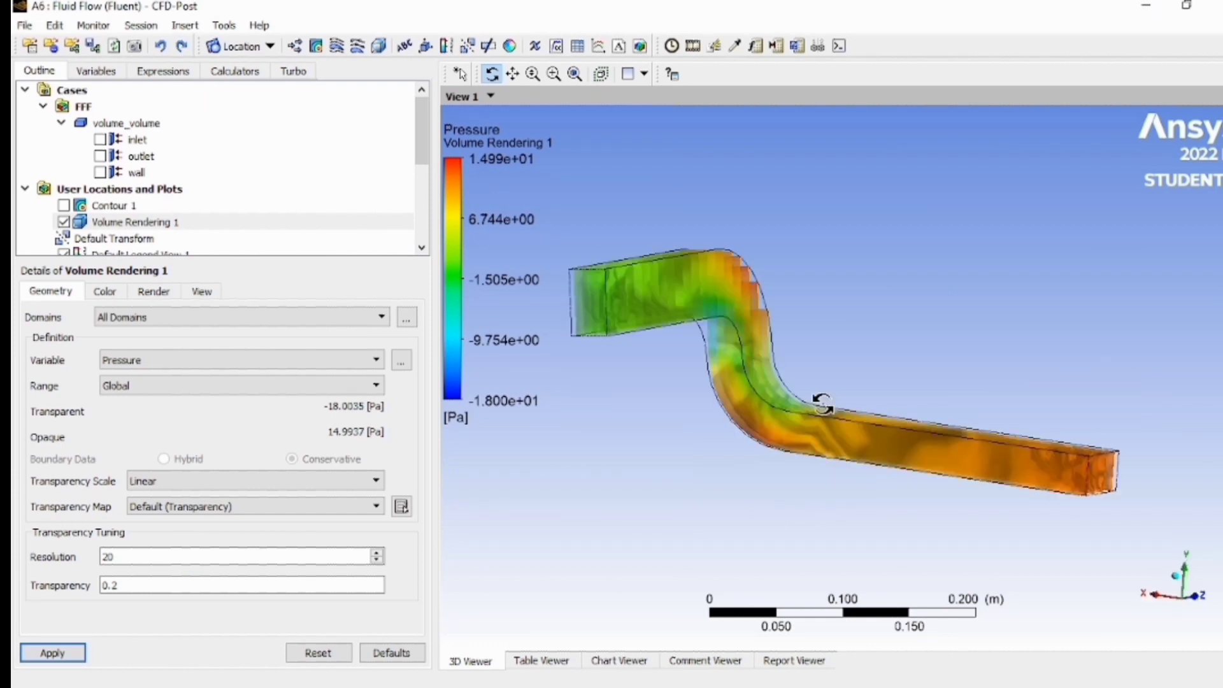
{"action": "left_click", "coordinate": [149, 141]}
{"action": "left_click", "coordinate": [149, 141]}
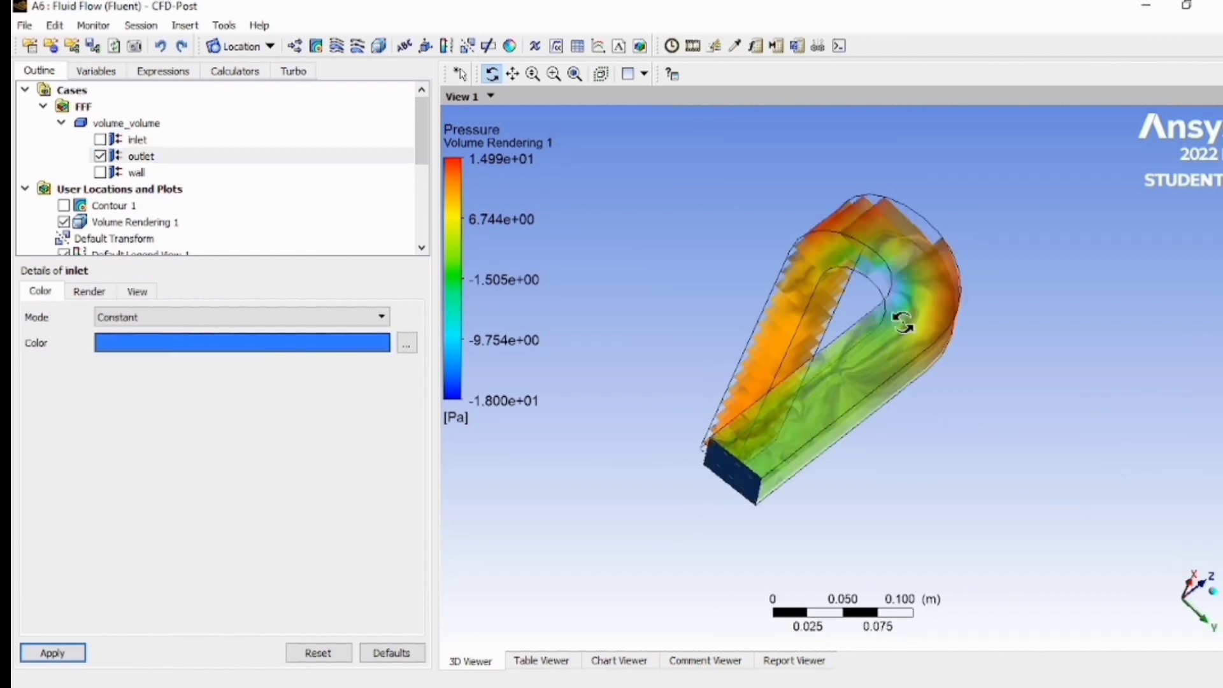
{"action": "left_click_drag", "start_coordinate": [901, 314], "coordinate": [885, 351]}
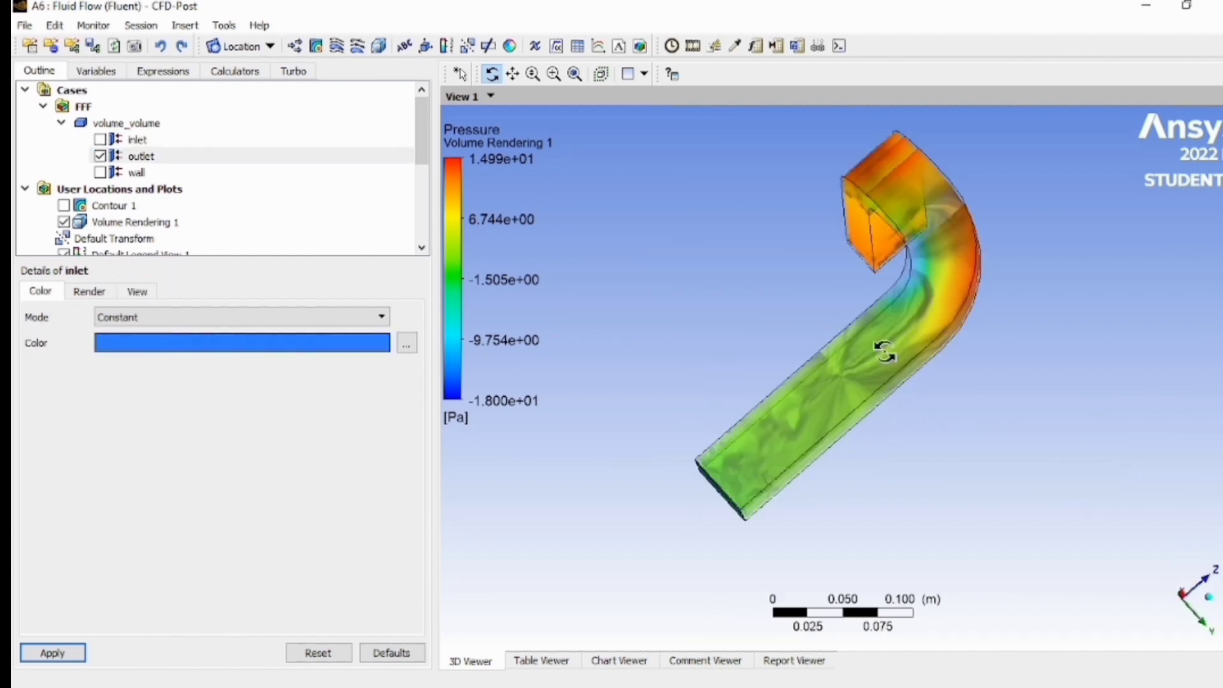